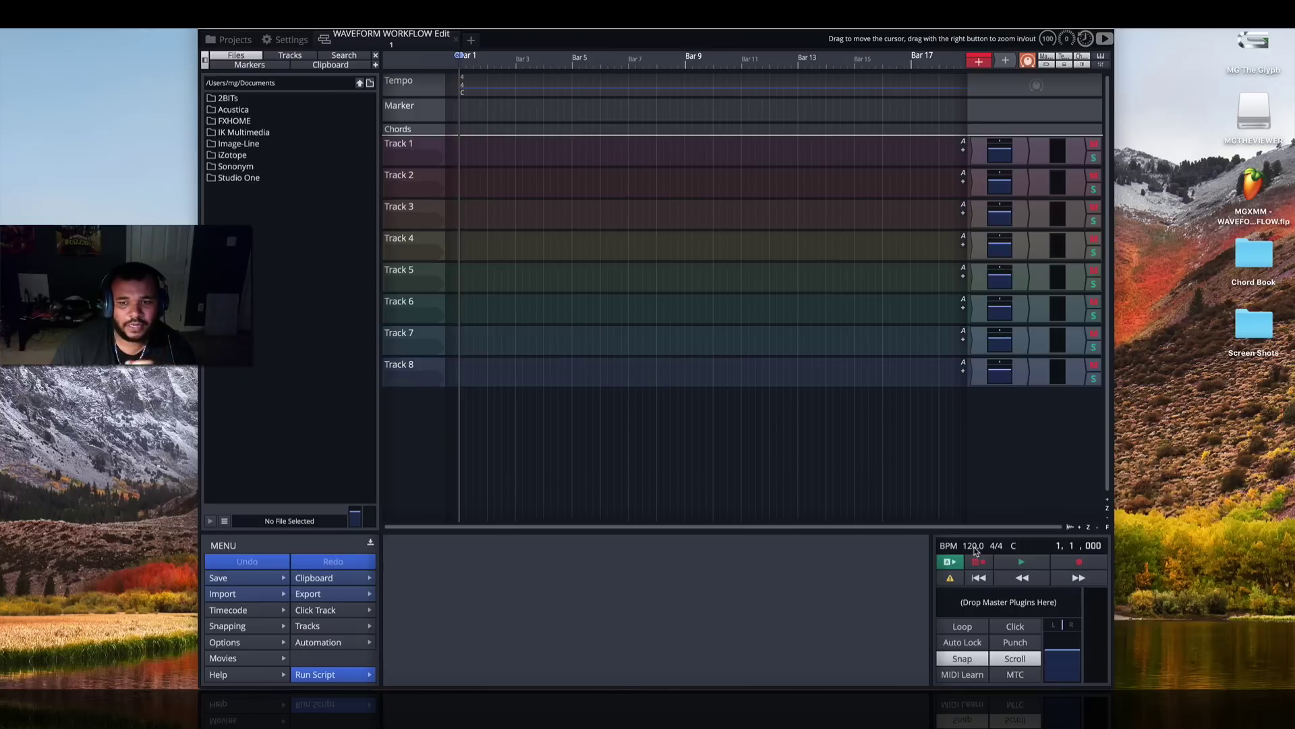
# - Change the edit tempo from 120 to 140 BPM in the tempo settings
pyautogui.click(974, 551)
pyautogui.click(455, 581)
pyautogui.write('140')
pyautogui.press('Return')
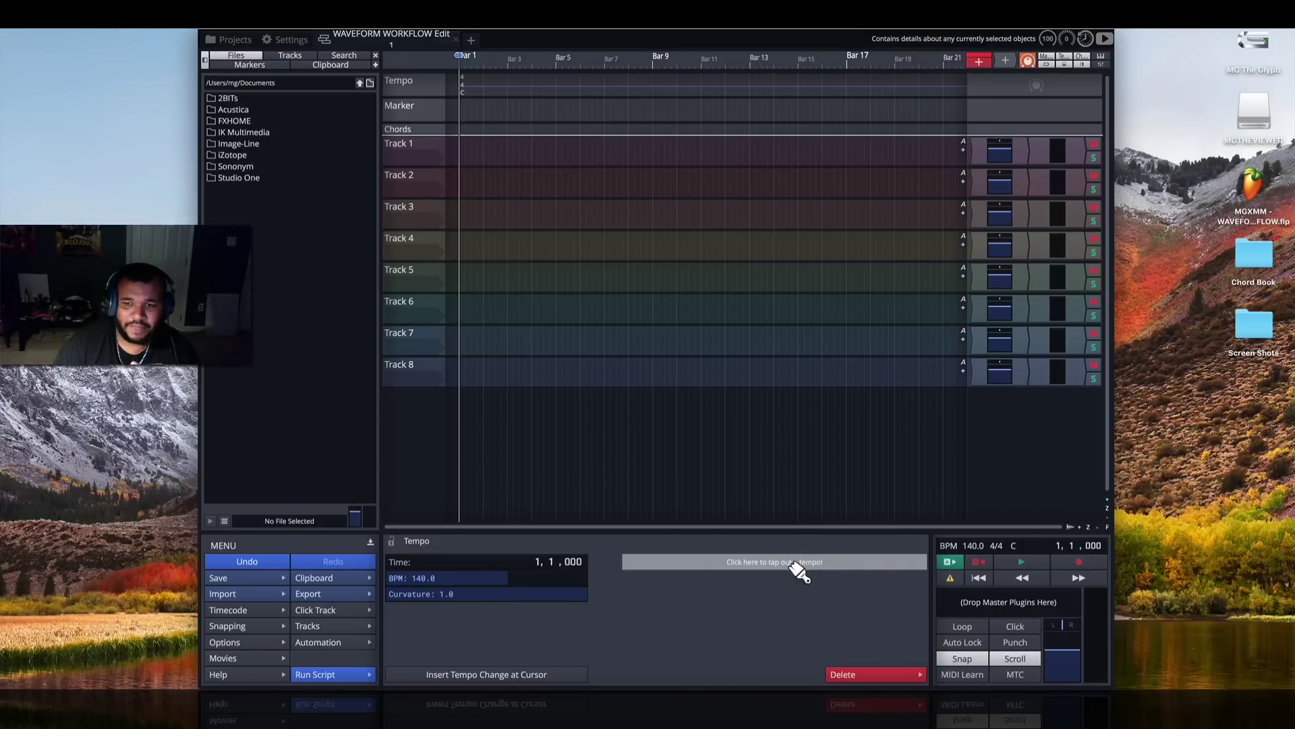
# - Enlarge the Chords track and add a chord clip at bar 1 with V, vi and IV chords
pyautogui.moveTo(429, 136); pyautogui.dragTo(432, 183)
pyautogui.click(425, 150)
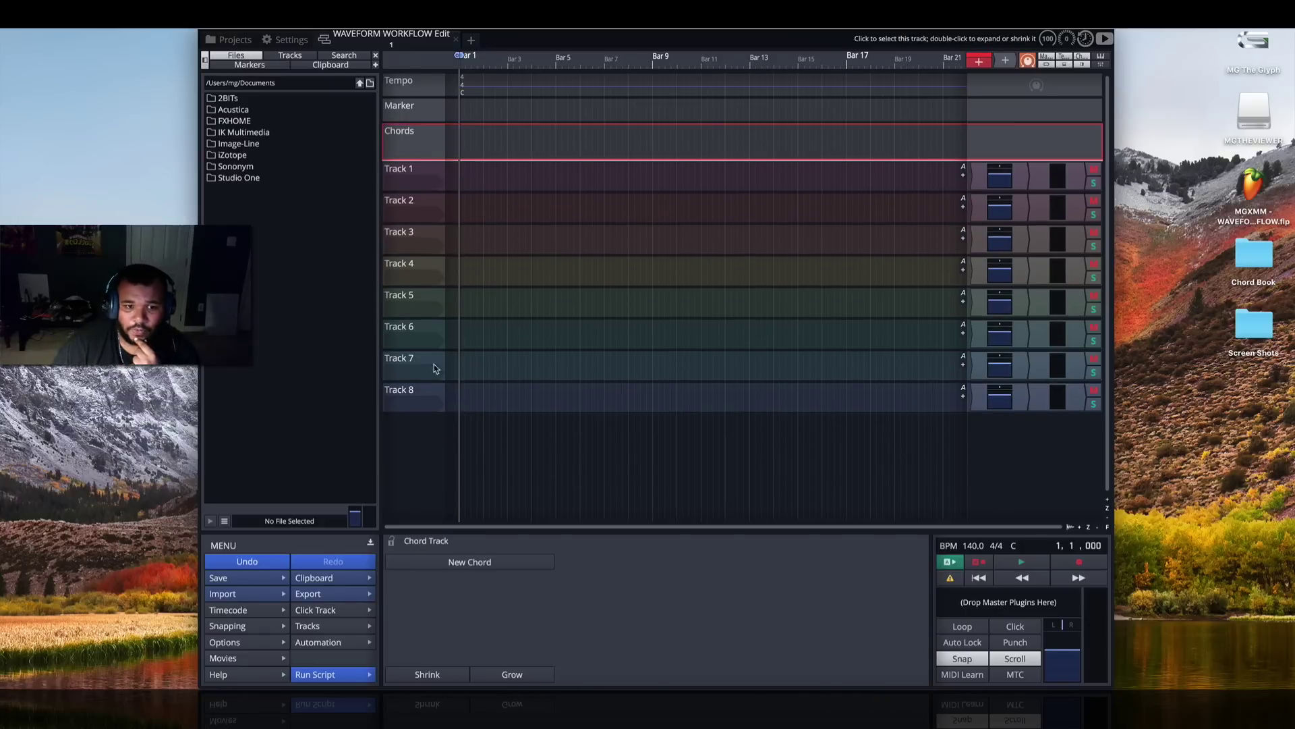
pyautogui.click(457, 563)
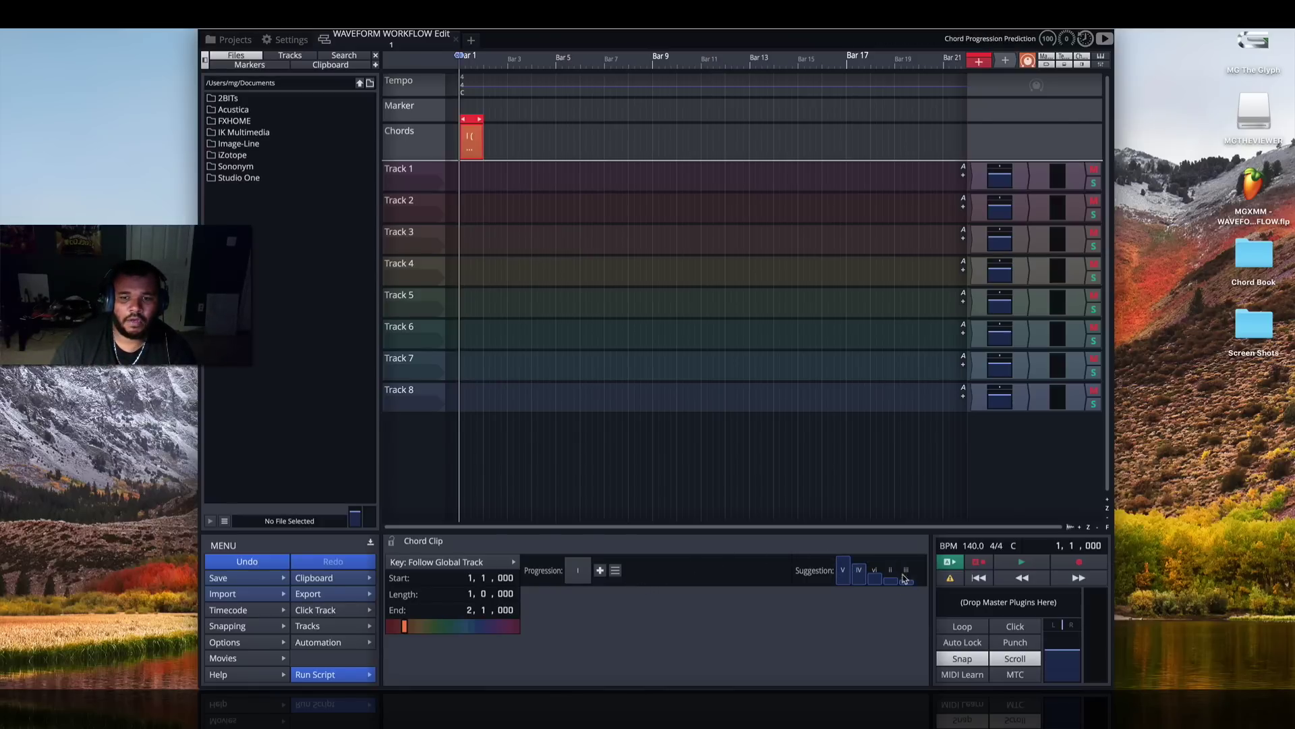
pyautogui.click(843, 571)
pyautogui.click(843, 572)
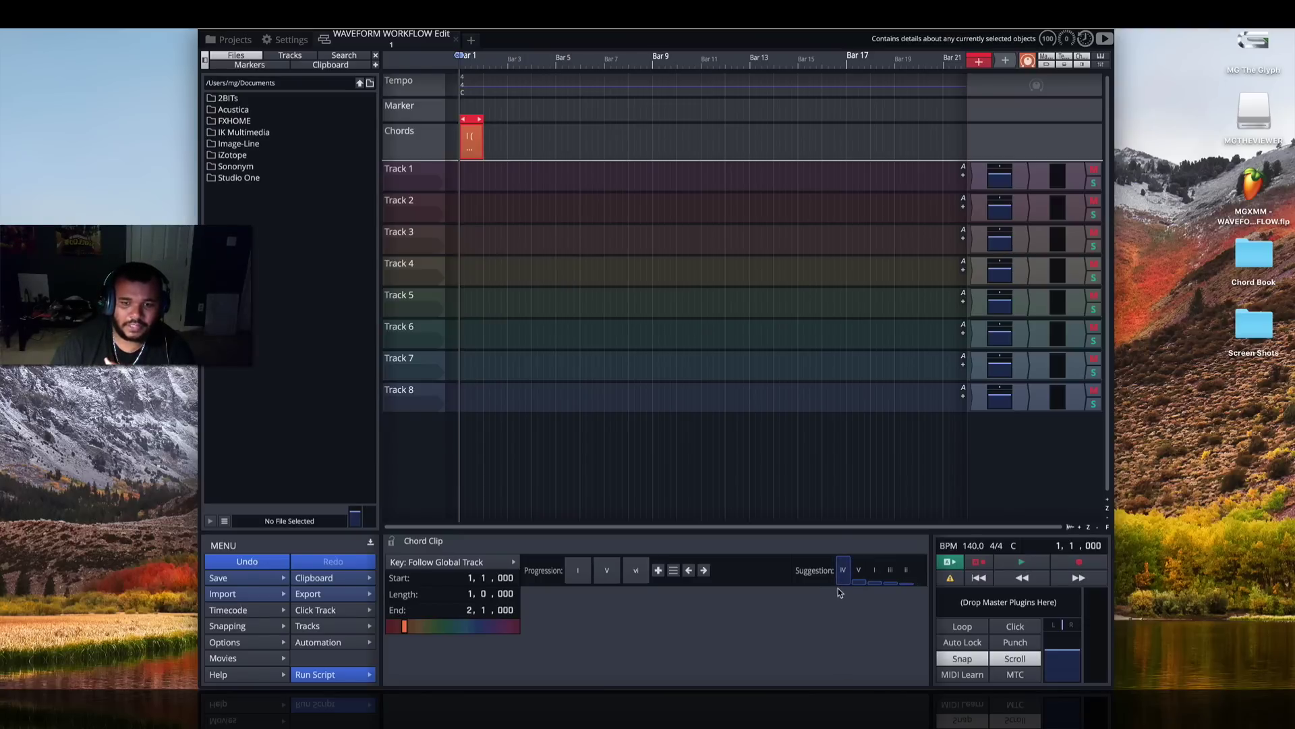
pyautogui.click(843, 574)
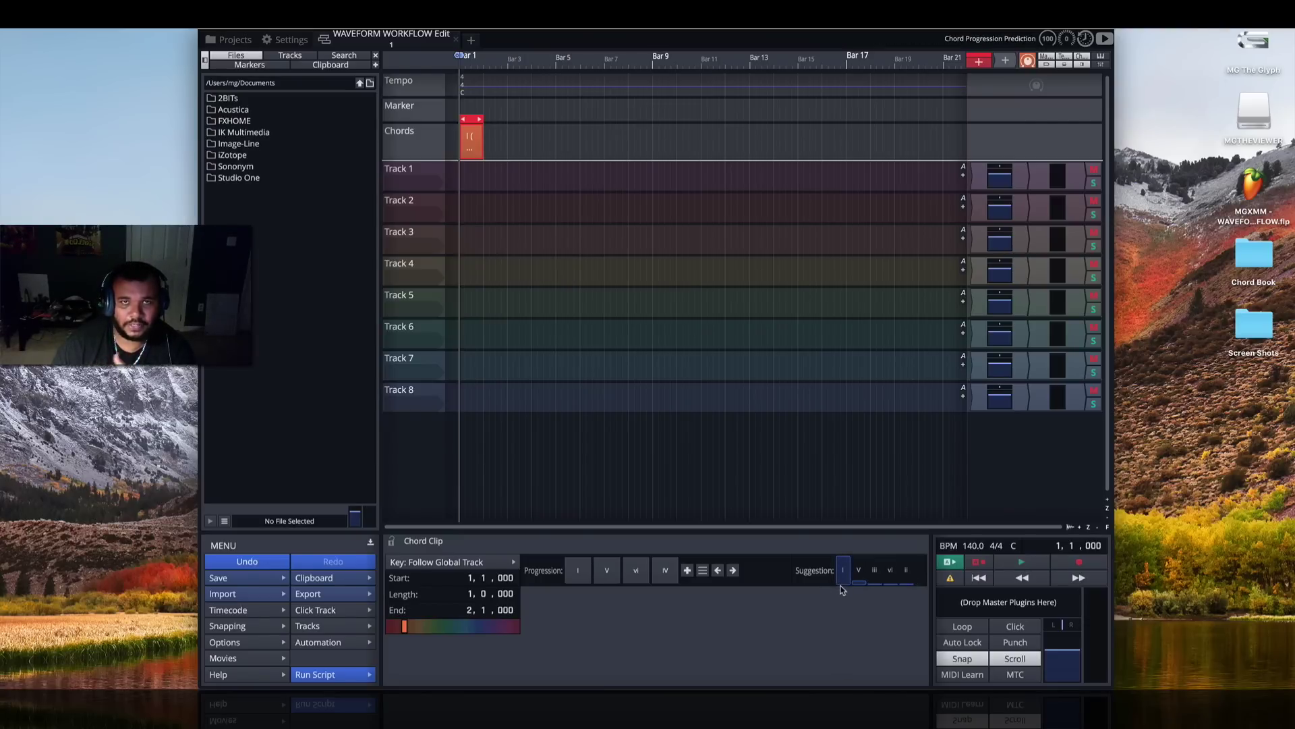
# - Apply the IV-I-vi-IV popular progression preset and stretch the chord clip to end at bar 5
pyautogui.click(702, 573)
pyautogui.moveTo(641, 543)
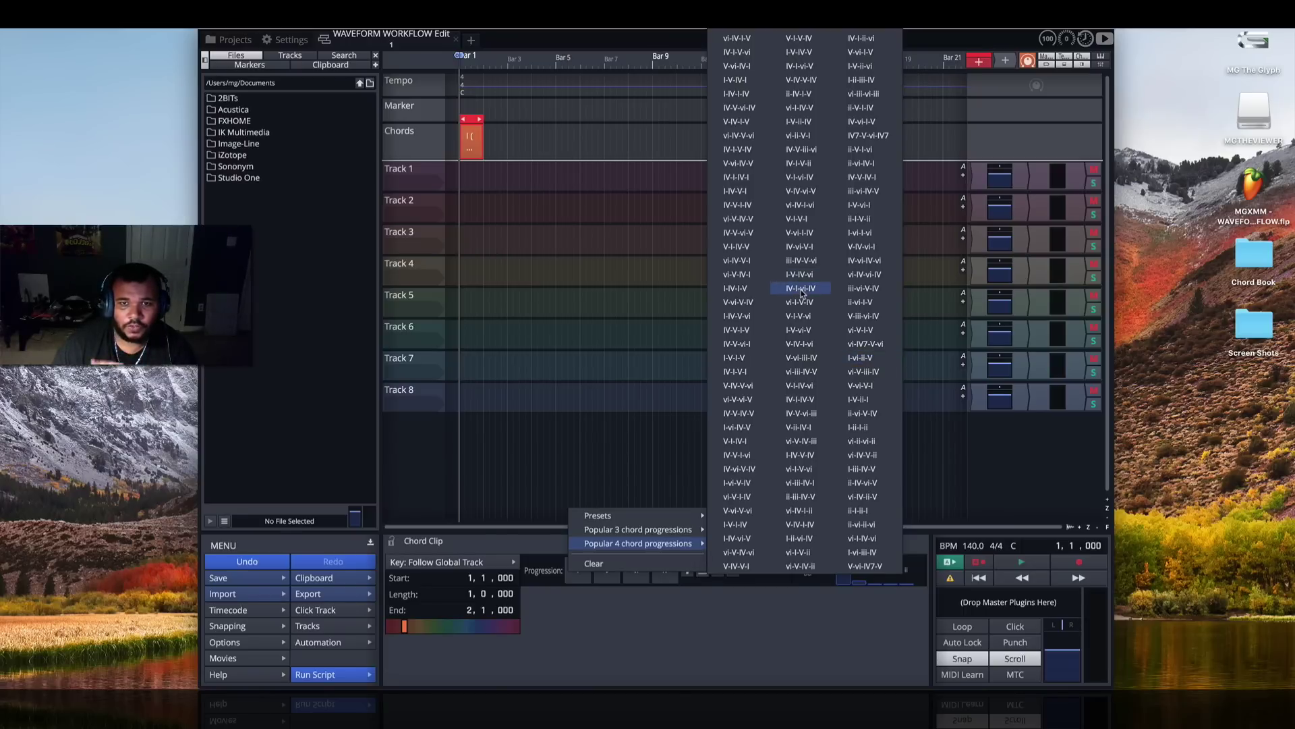
pyautogui.click(800, 288)
pyautogui.moveTo(480, 119); pyautogui.dragTo(558, 130)
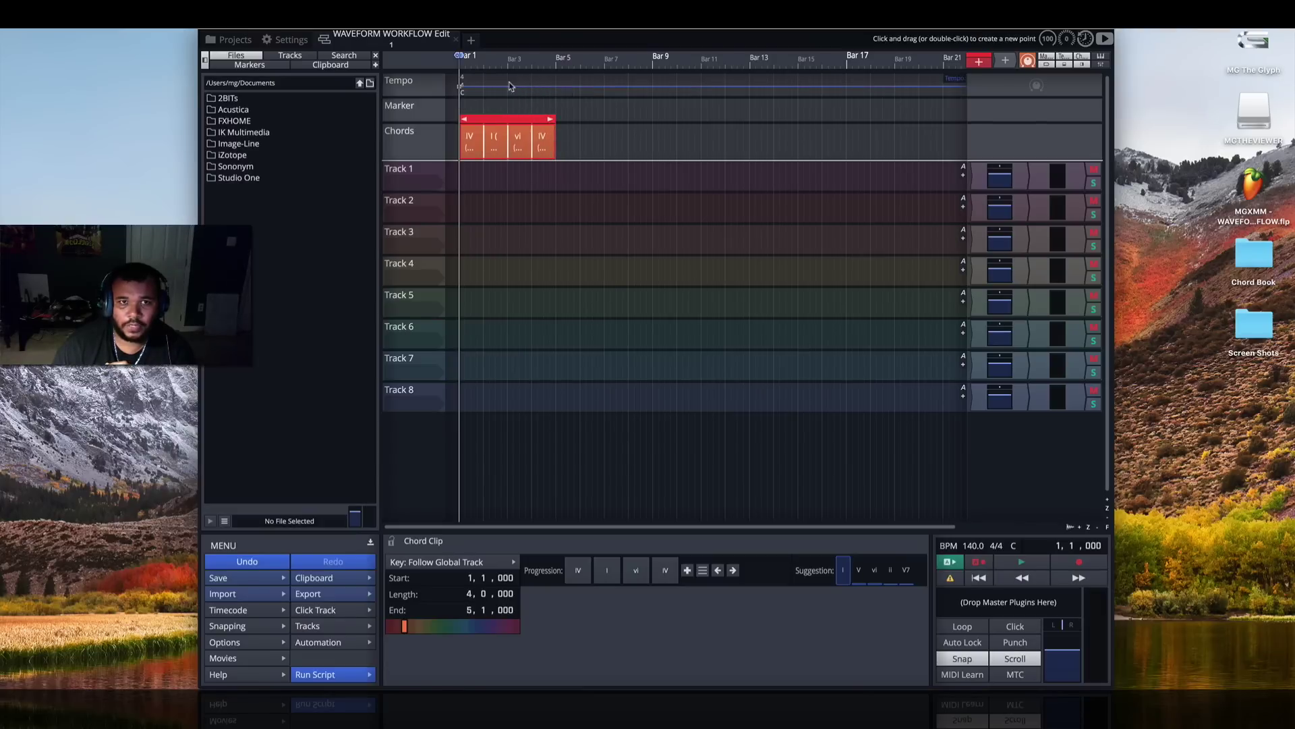
# - Zoom to the first ten bars and load the RetroMod 106 synth on Track 1
pyautogui.press('z')
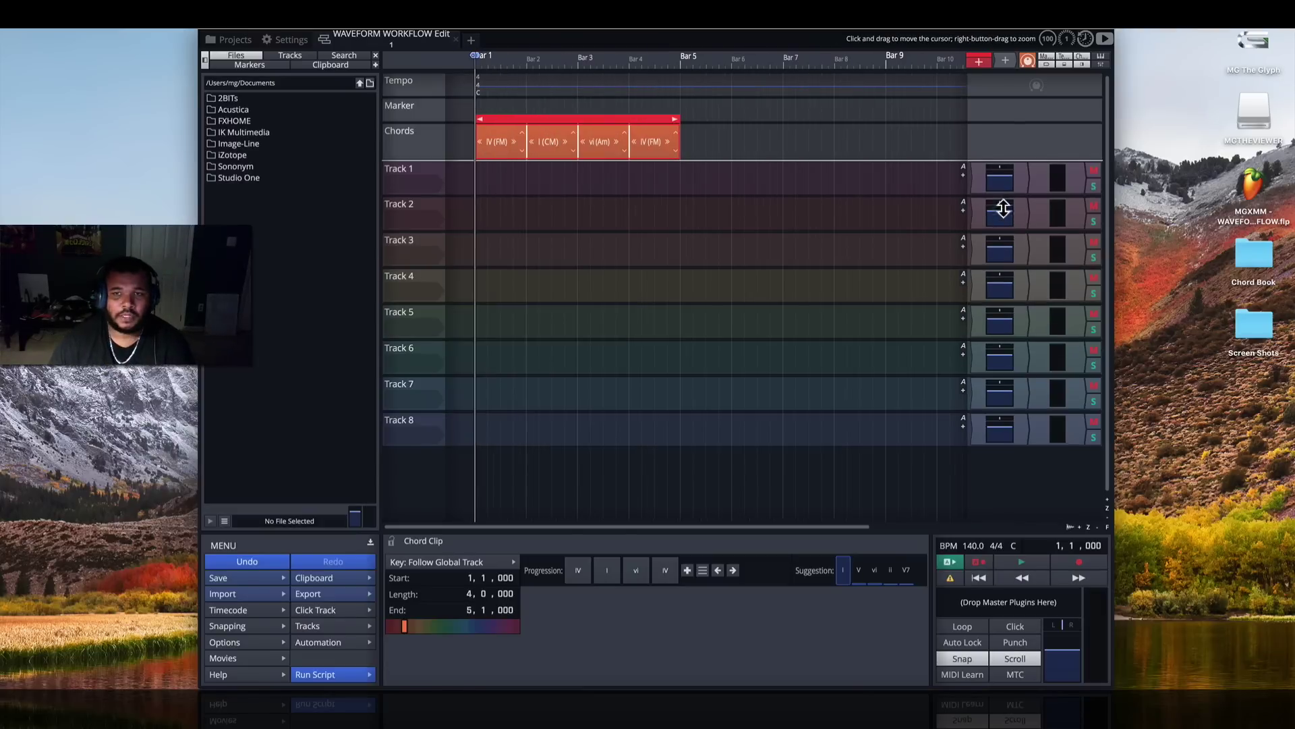
pyautogui.click(1020, 177)
pyautogui.moveTo(1008, 61); pyautogui.dragTo(975, 174)
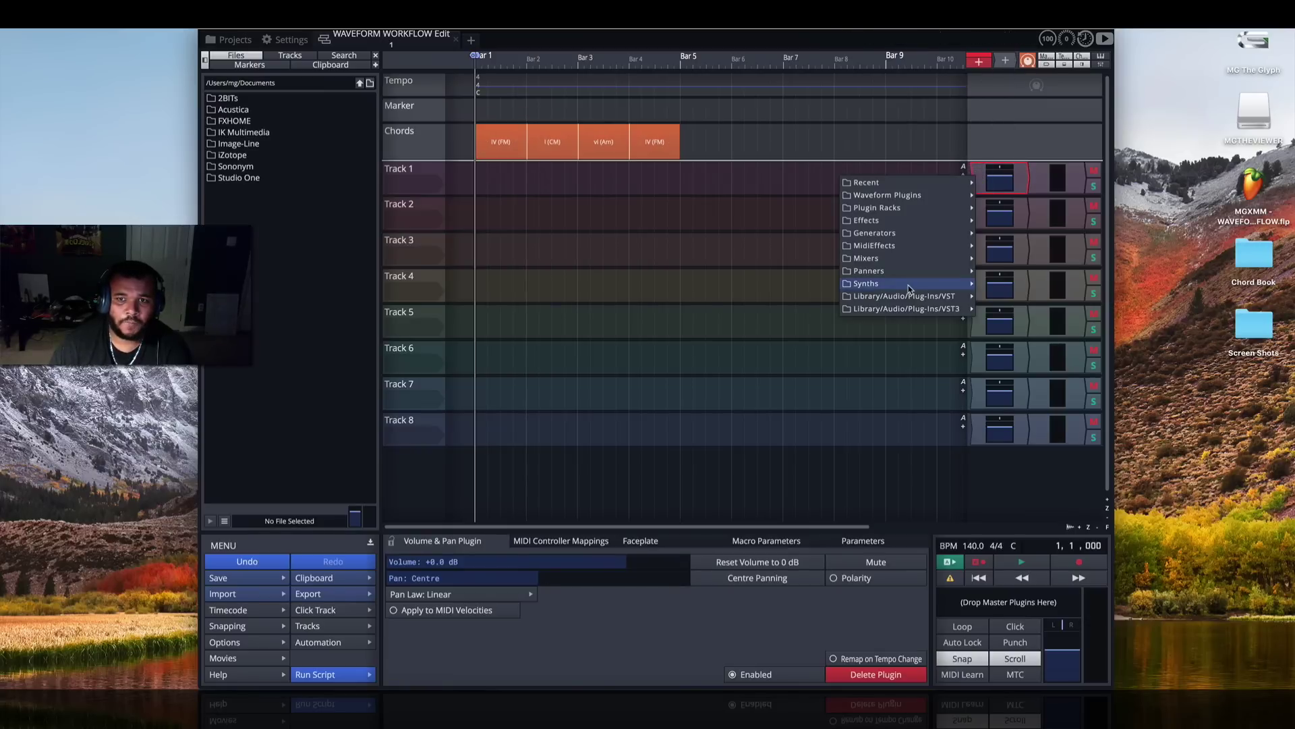
pyautogui.moveTo(909, 287)
pyautogui.click(1050, 618)
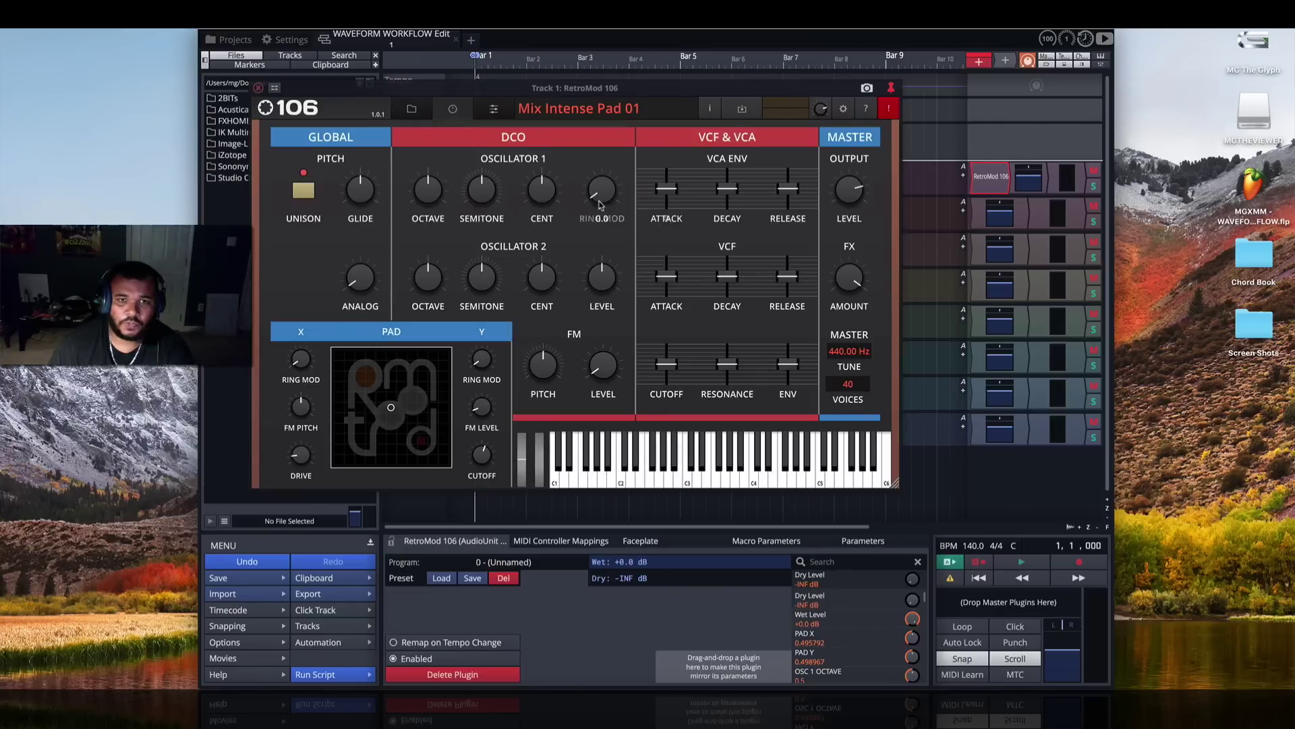
# - Load the Alpha Juno Piano 02 preset into RetroMod 106 and close the synth window
pyautogui.moveTo(495, 80); pyautogui.dragTo(585, 152)
pyautogui.click(505, 183)
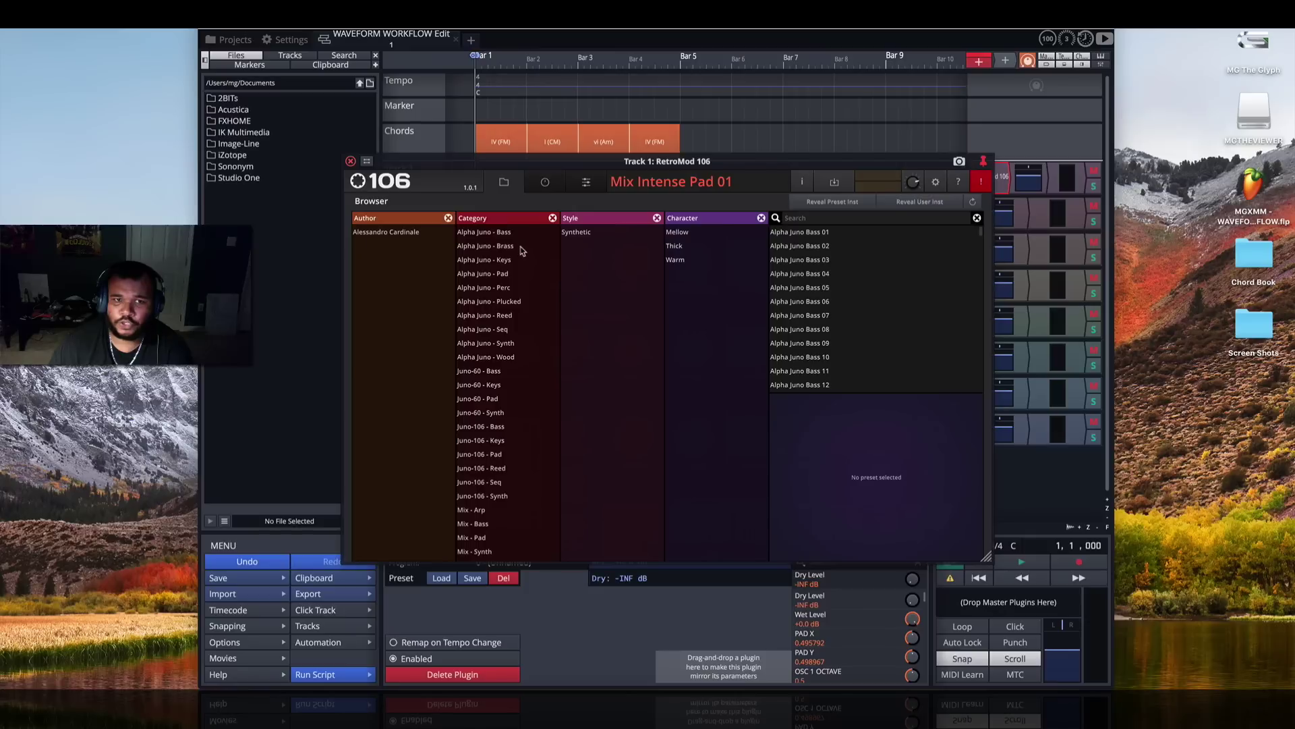
pyautogui.click(512, 262)
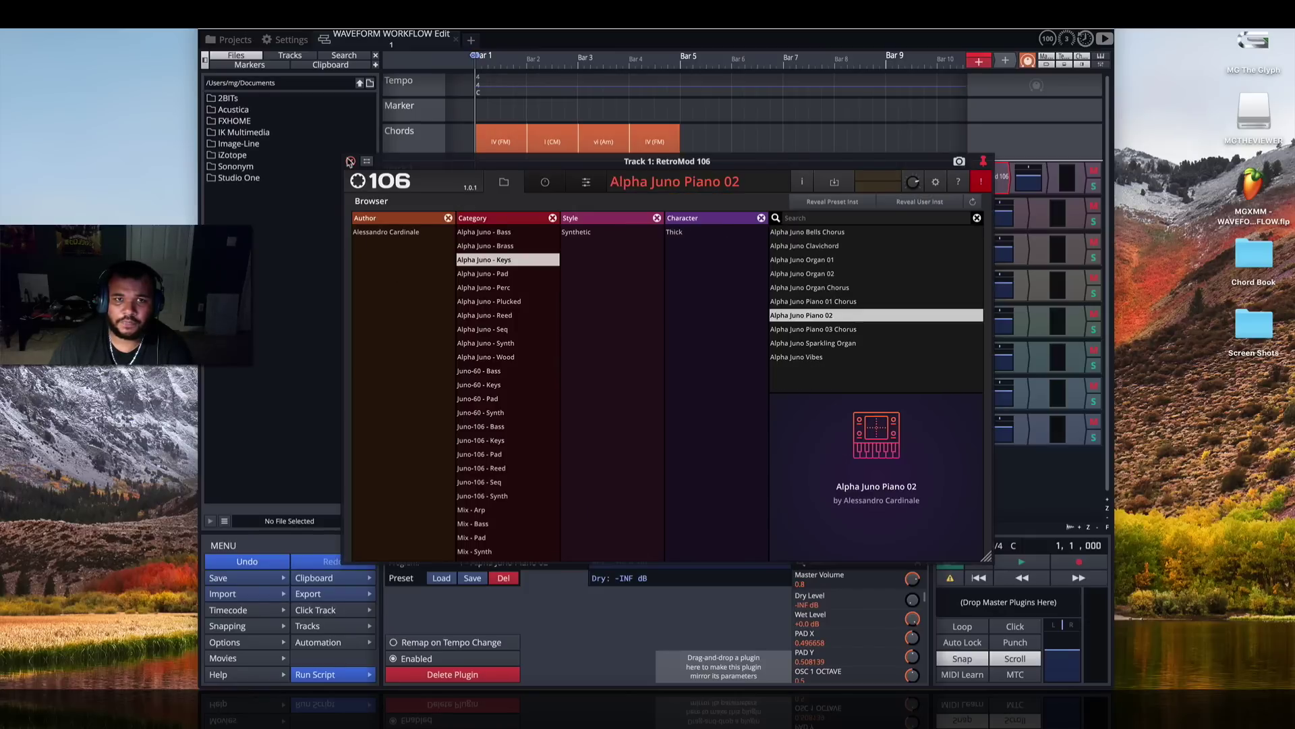
pyautogui.click(351, 161)
pyautogui.moveTo(979, 61); pyautogui.dragTo(475, 177)
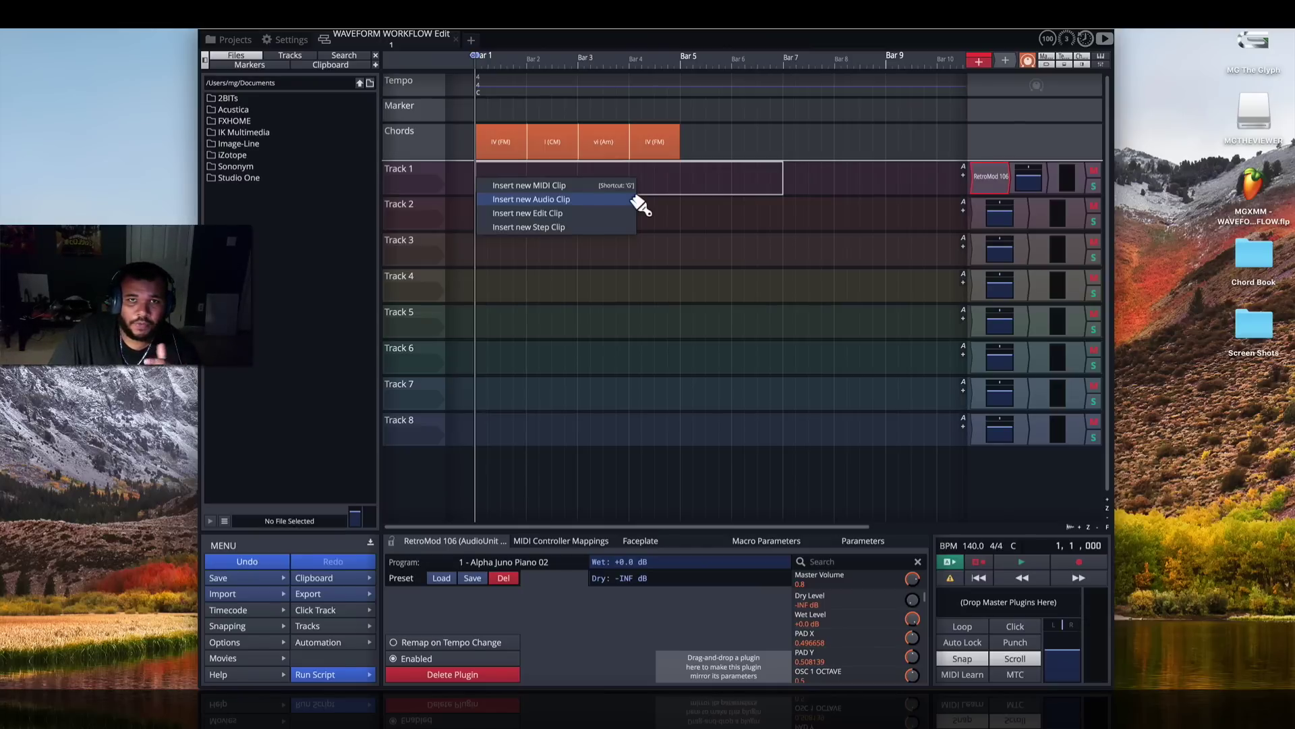
# - Insert a MIDI clip on Track 1 using the Chords pattern style and play it back
pyautogui.click(530, 184)
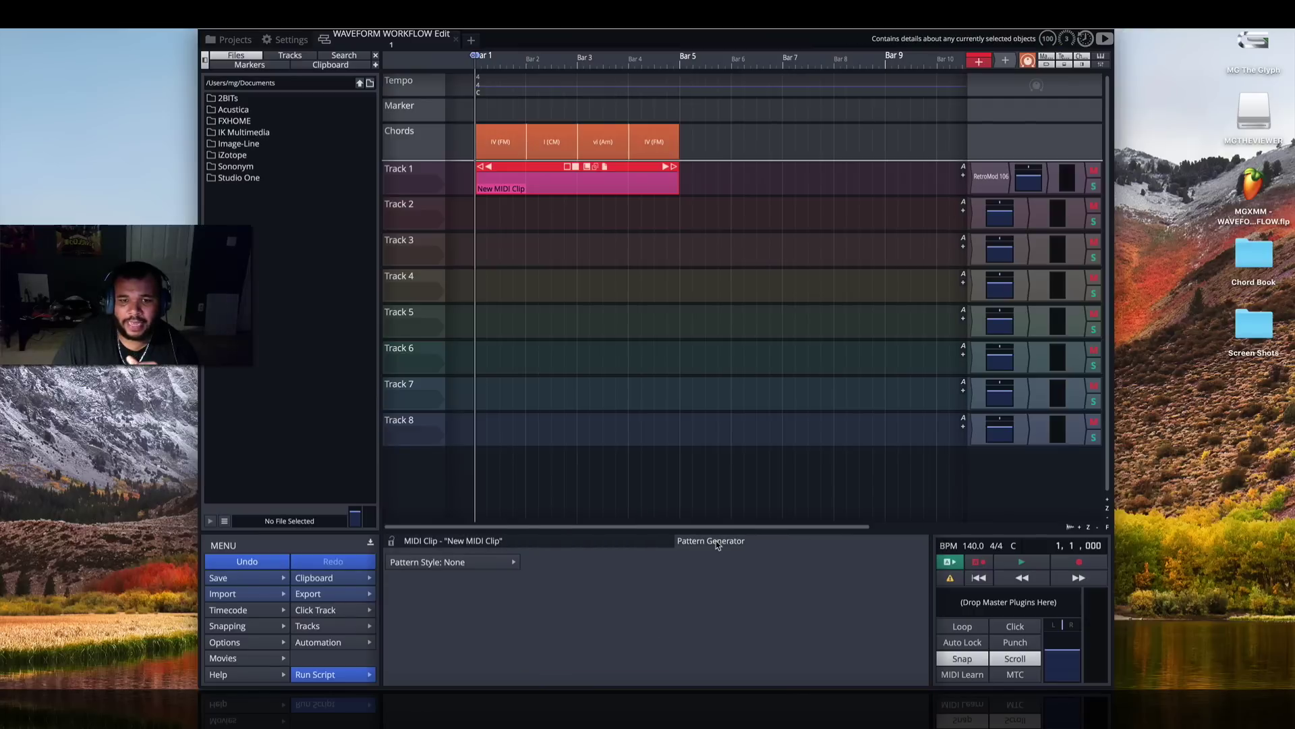
pyautogui.click(480, 562)
pyautogui.click(421, 610)
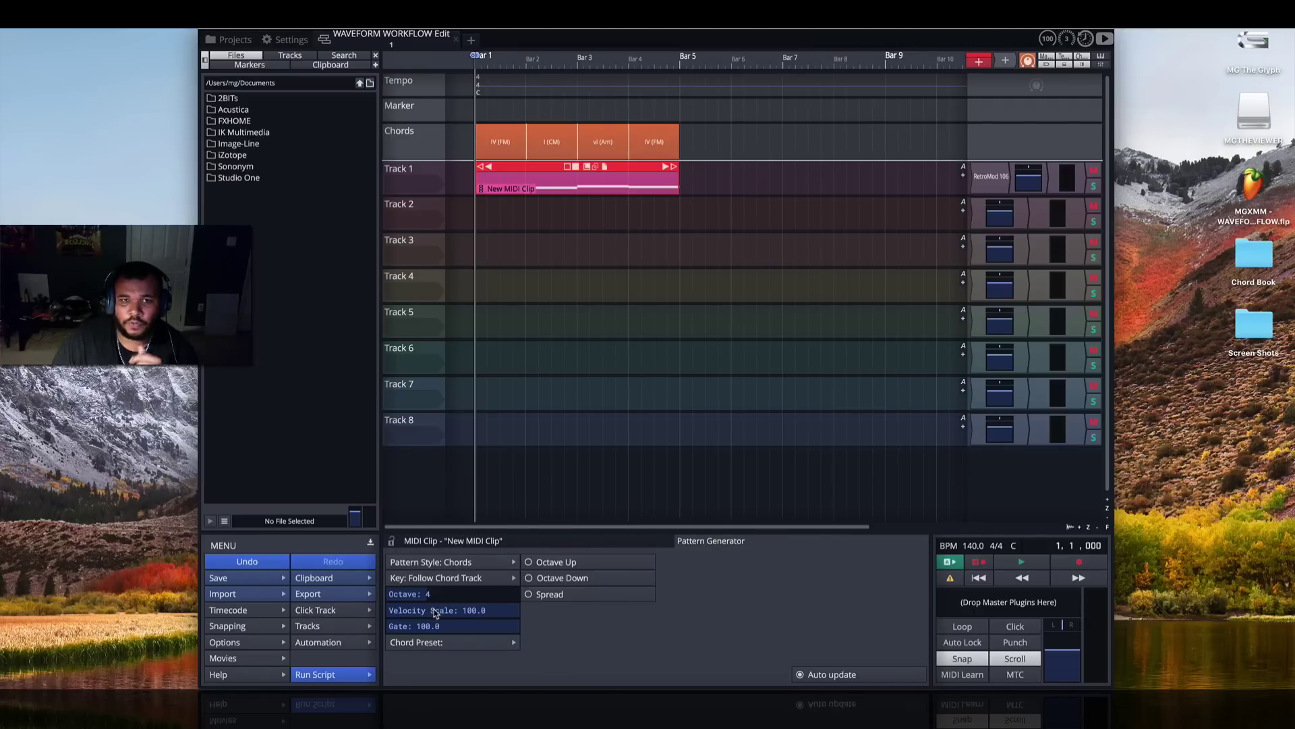
pyautogui.moveTo(444, 294); pyautogui.dragTo(443, 266)
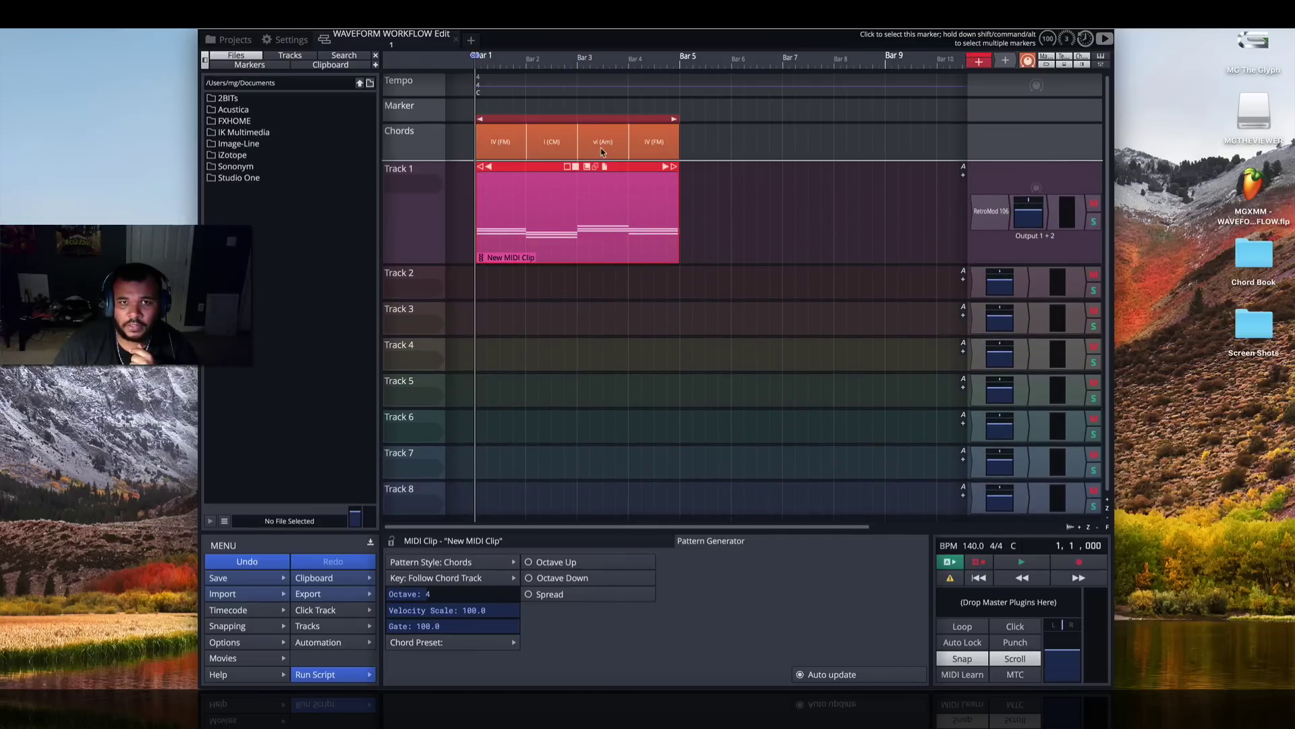
pyautogui.click(1022, 561)
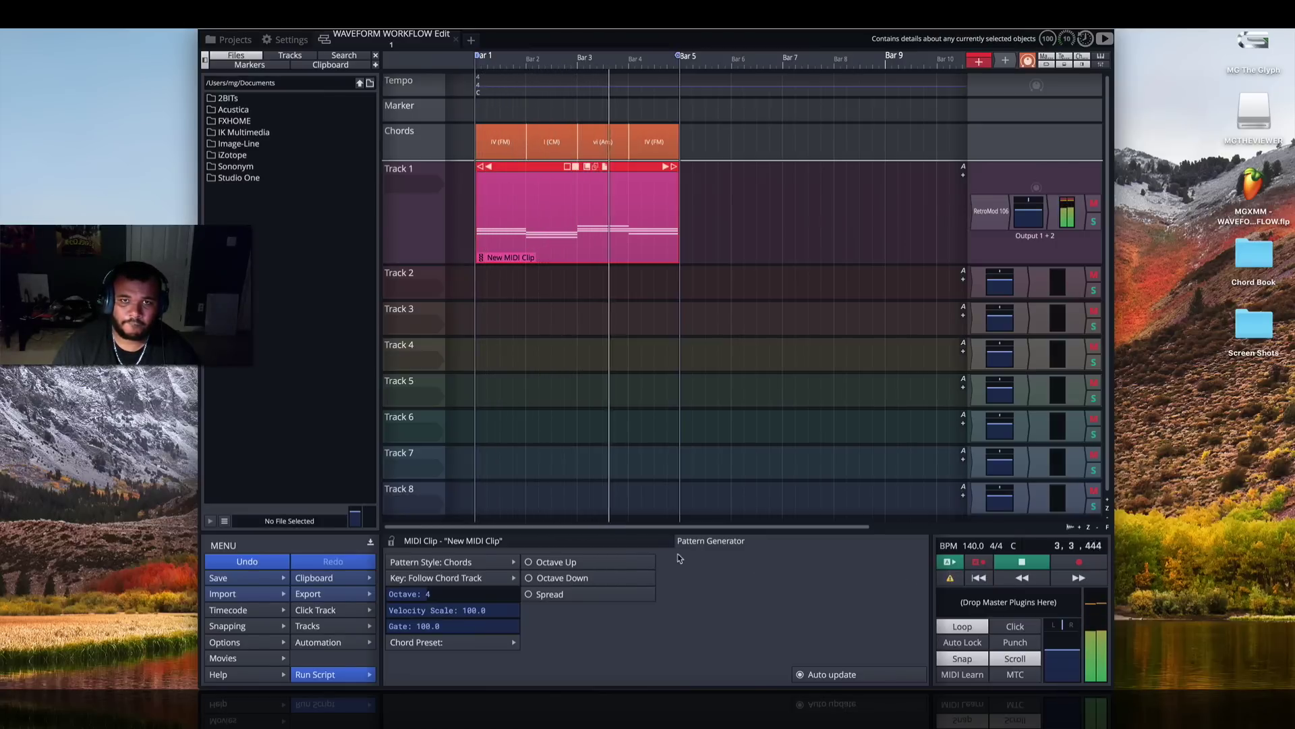
pyautogui.click(577, 141)
pyautogui.click(1021, 562)
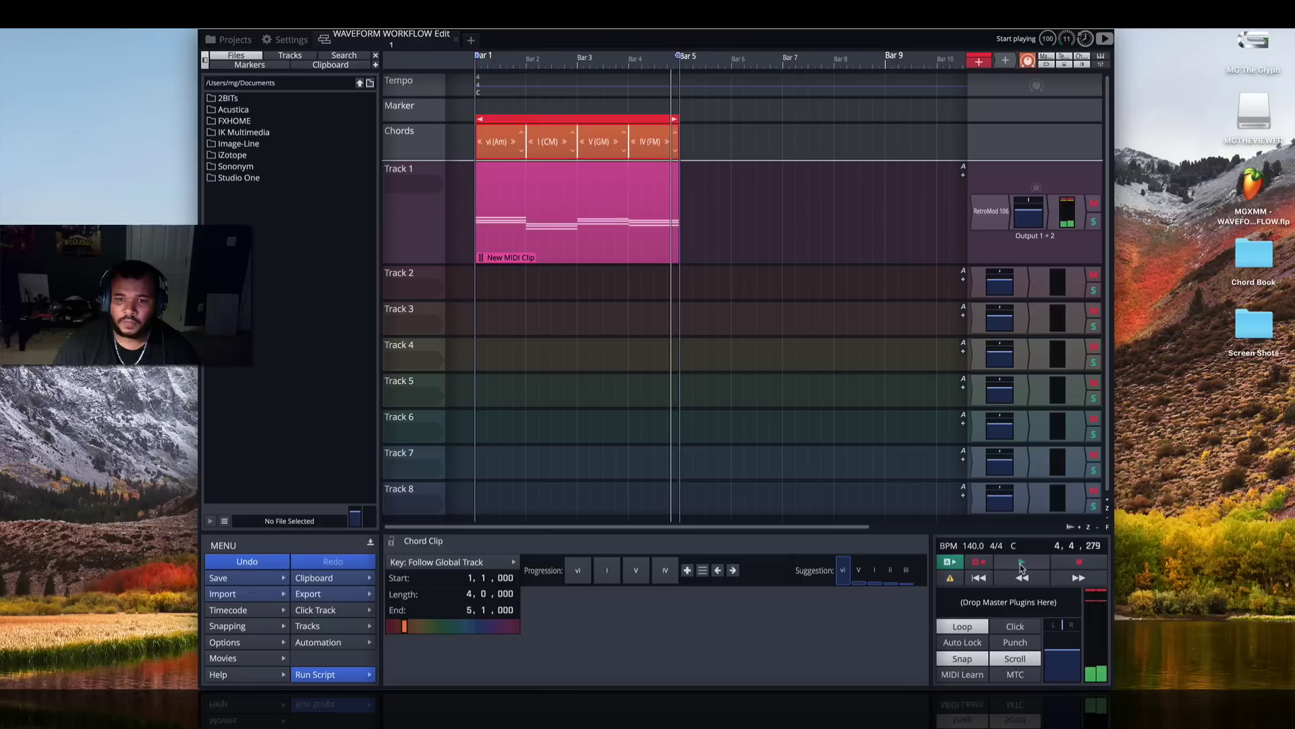
# - Set the scale to Dorian with key C# / Db and audition the transposed chords
pyautogui.click(1014, 545)
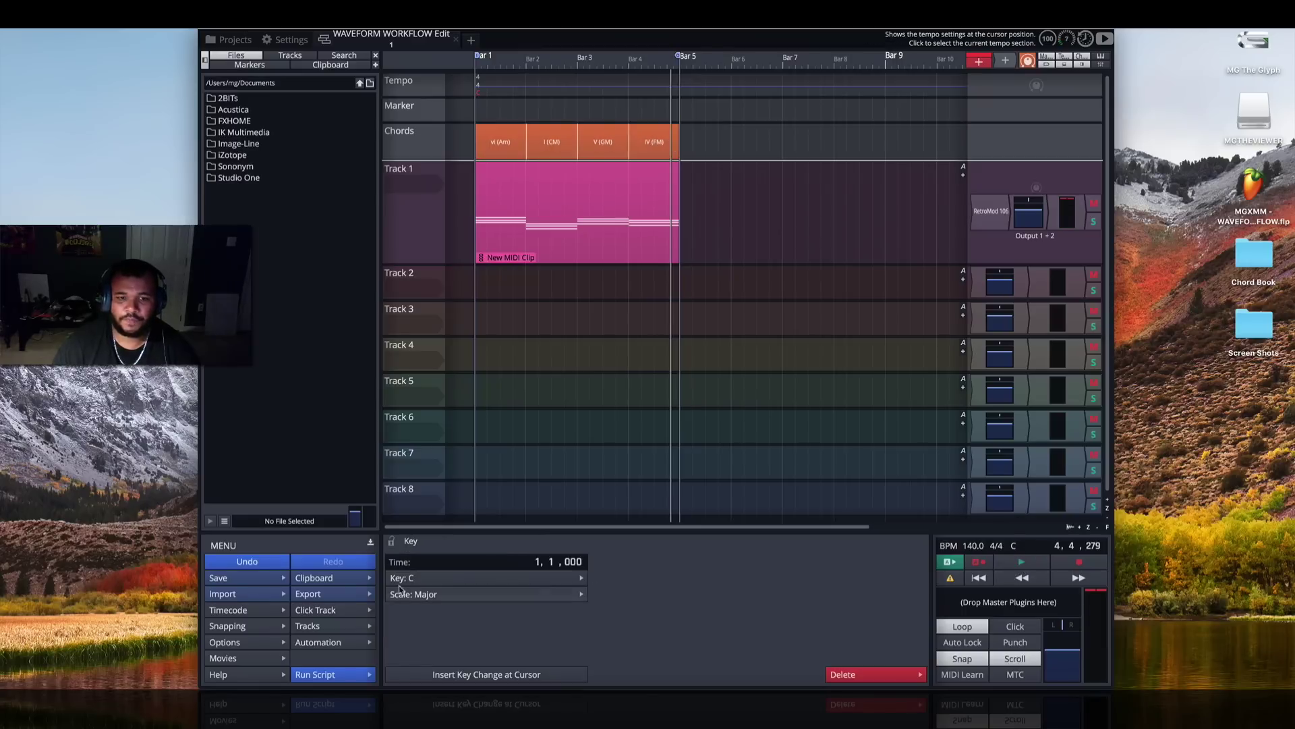
pyautogui.click(492, 593)
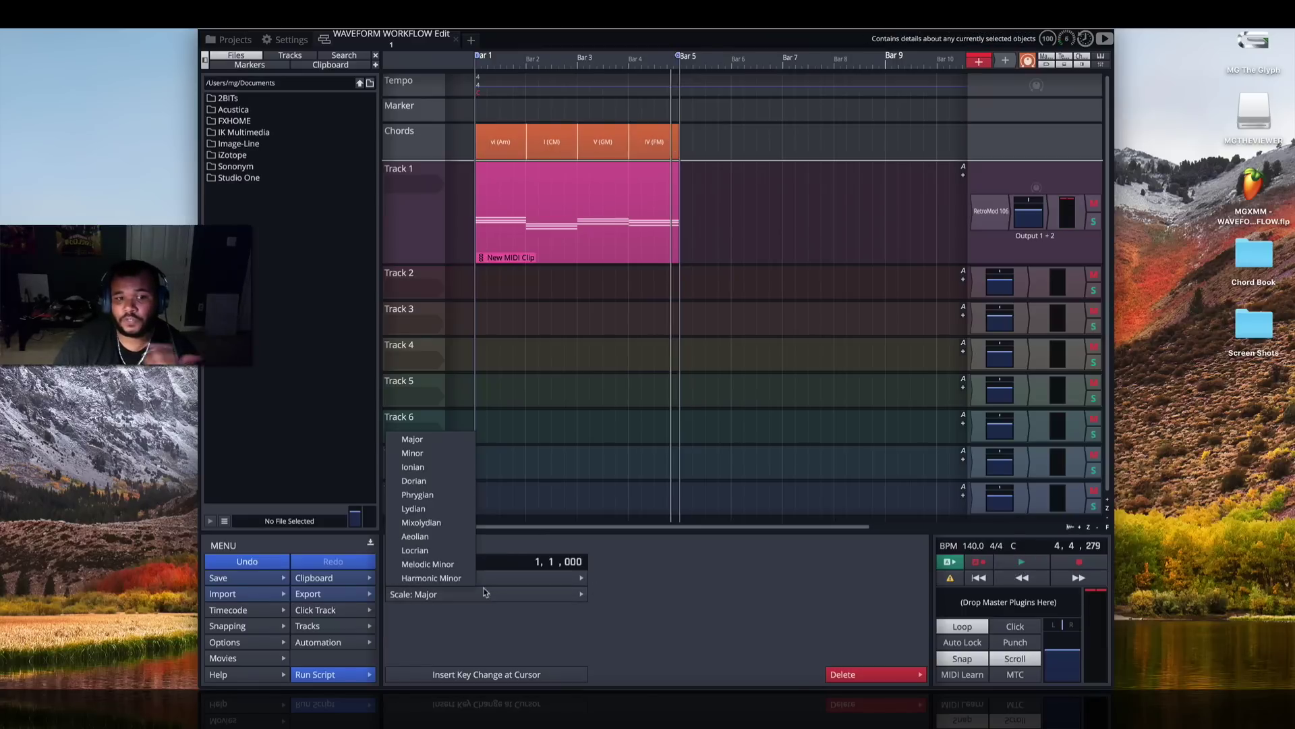
pyautogui.click(442, 487)
pyautogui.click(499, 578)
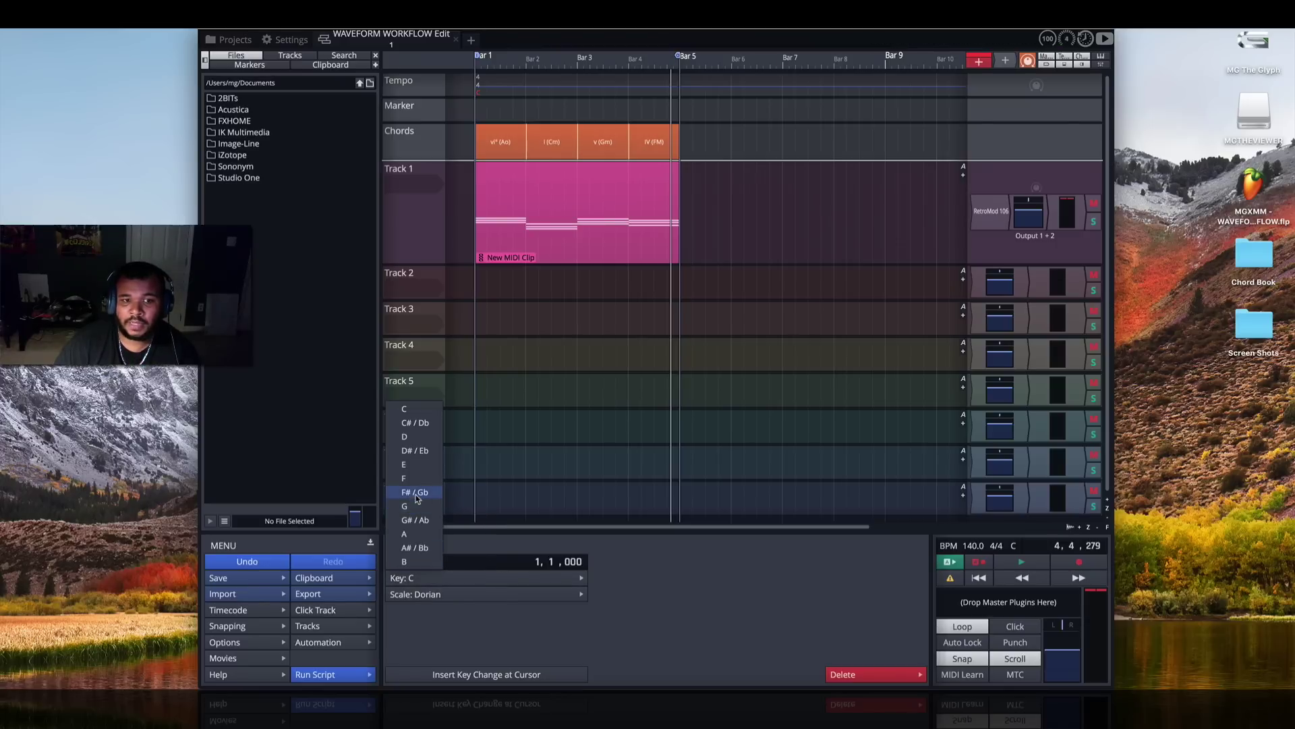
pyautogui.click(423, 423)
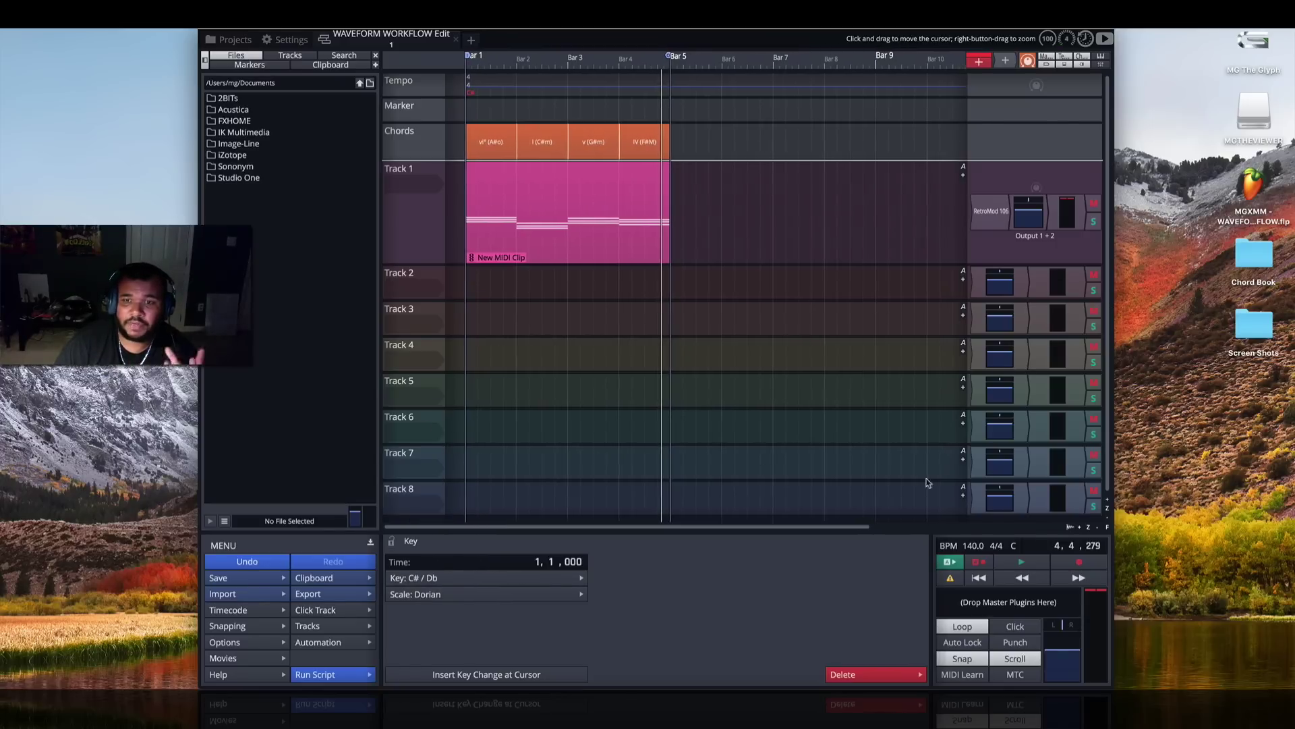
pyautogui.click(1026, 563)
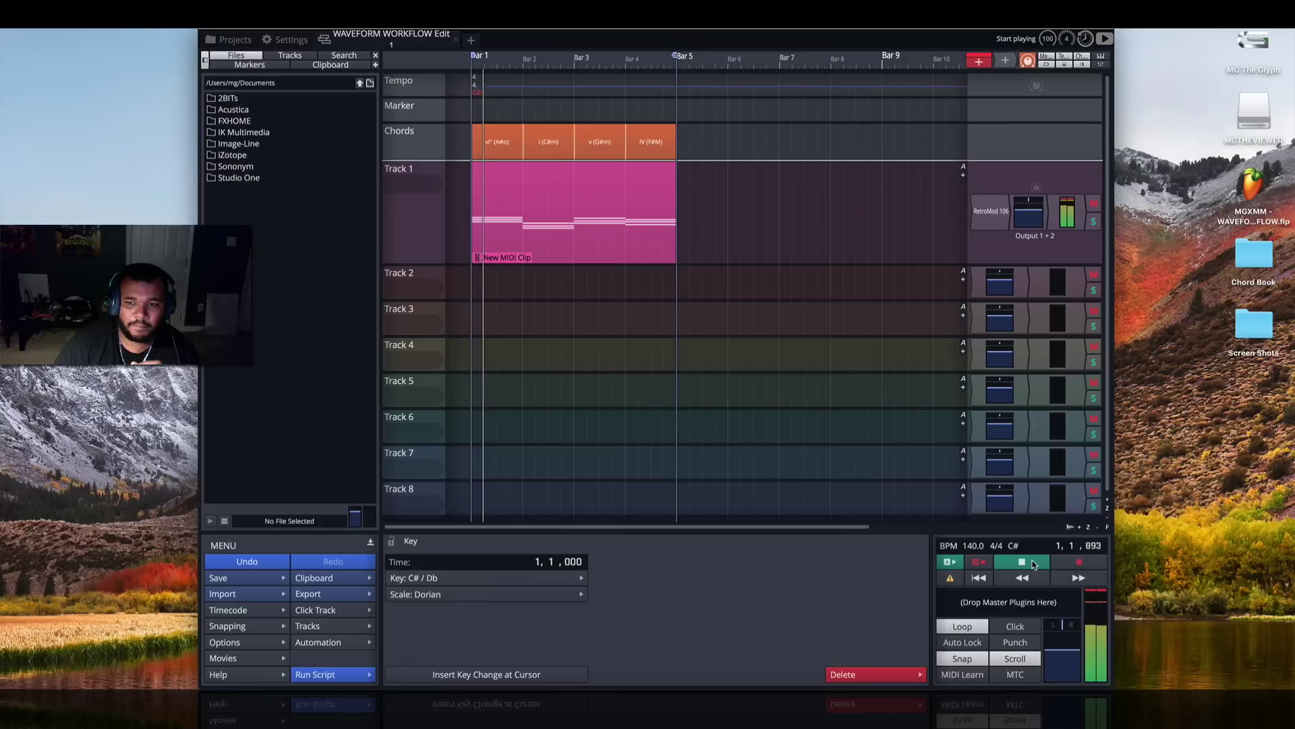
pyautogui.click(572, 116)
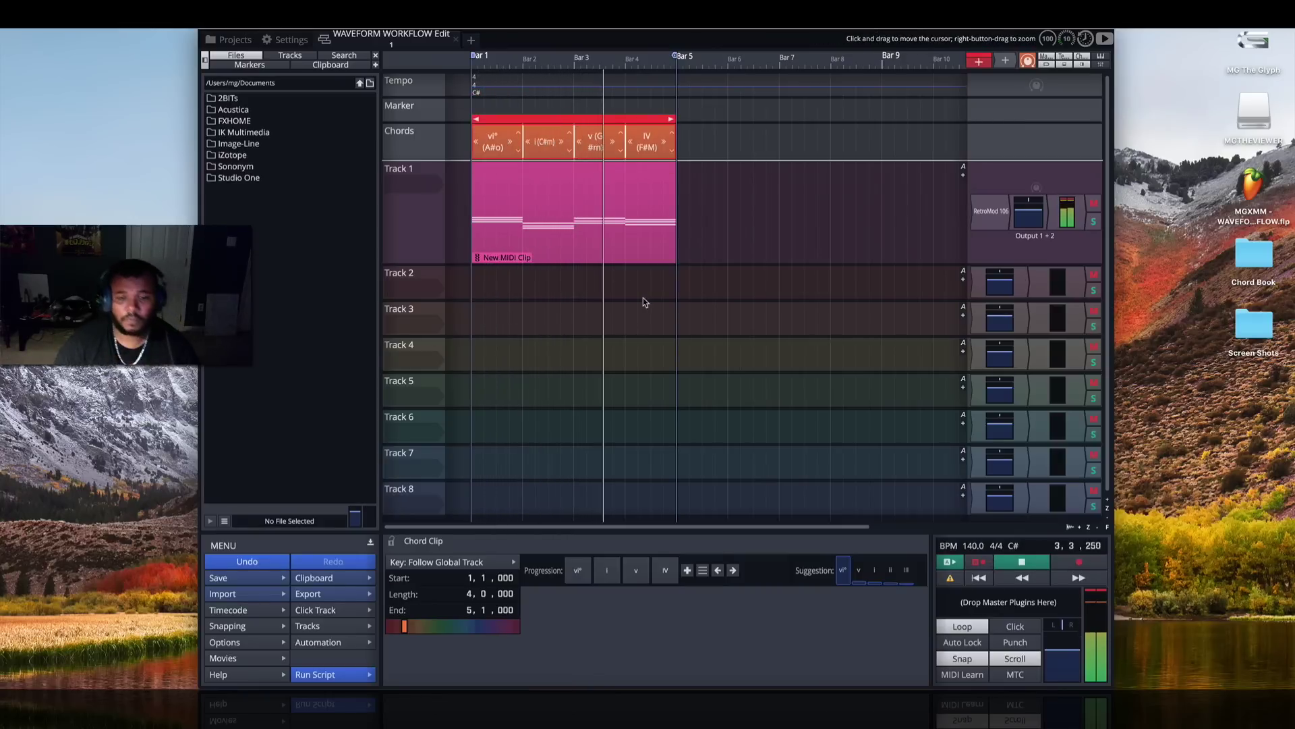
pyautogui.press('space')
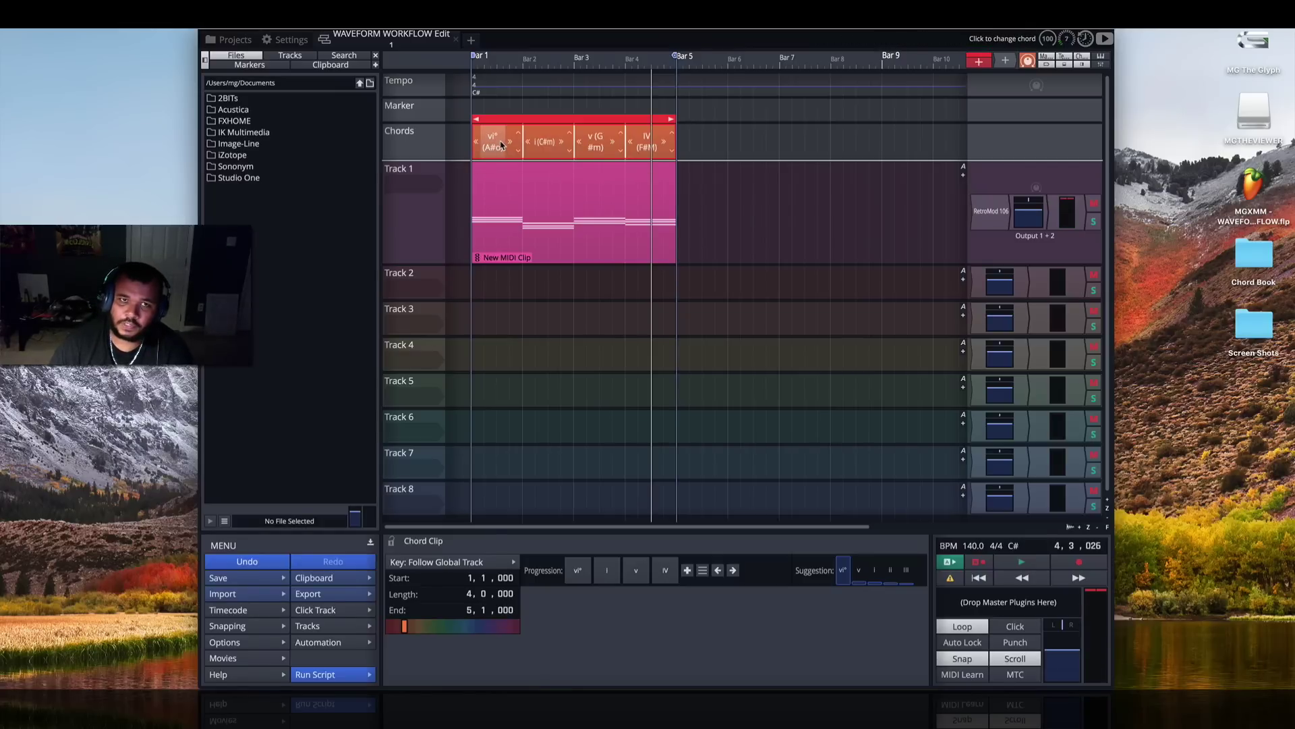
# - Switch to the next popular progression, IV–i–v–i, audition it, then rewind to bar 1
pyautogui.click(702, 570)
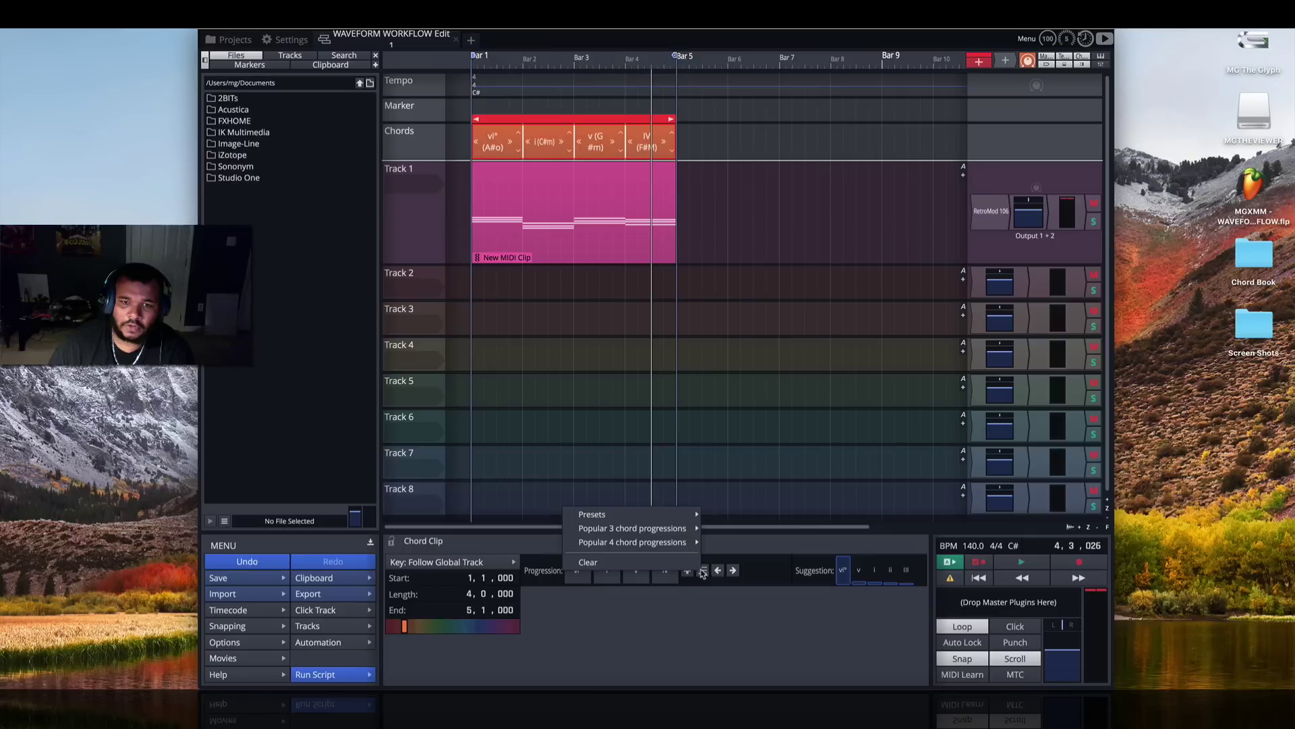
pyautogui.moveTo(688, 542)
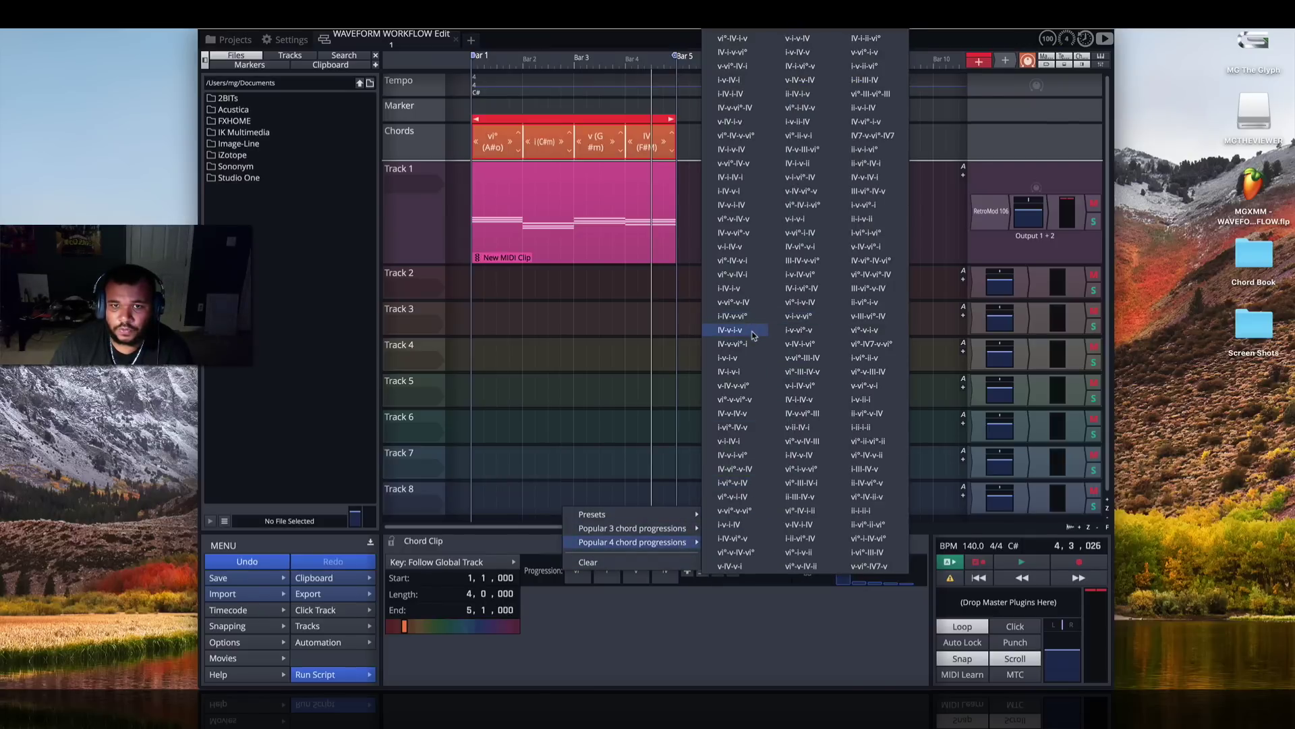
pyautogui.click(733, 570)
pyautogui.press('space')
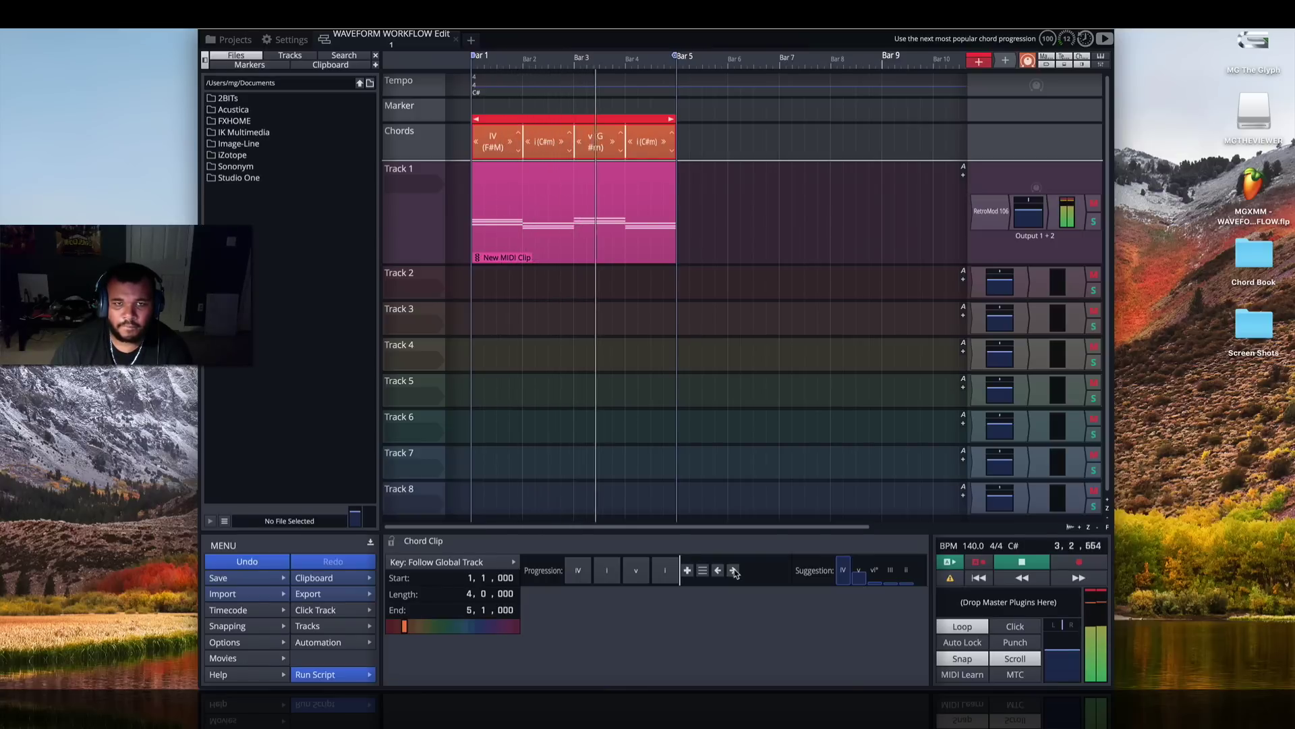
pyautogui.click(1022, 562)
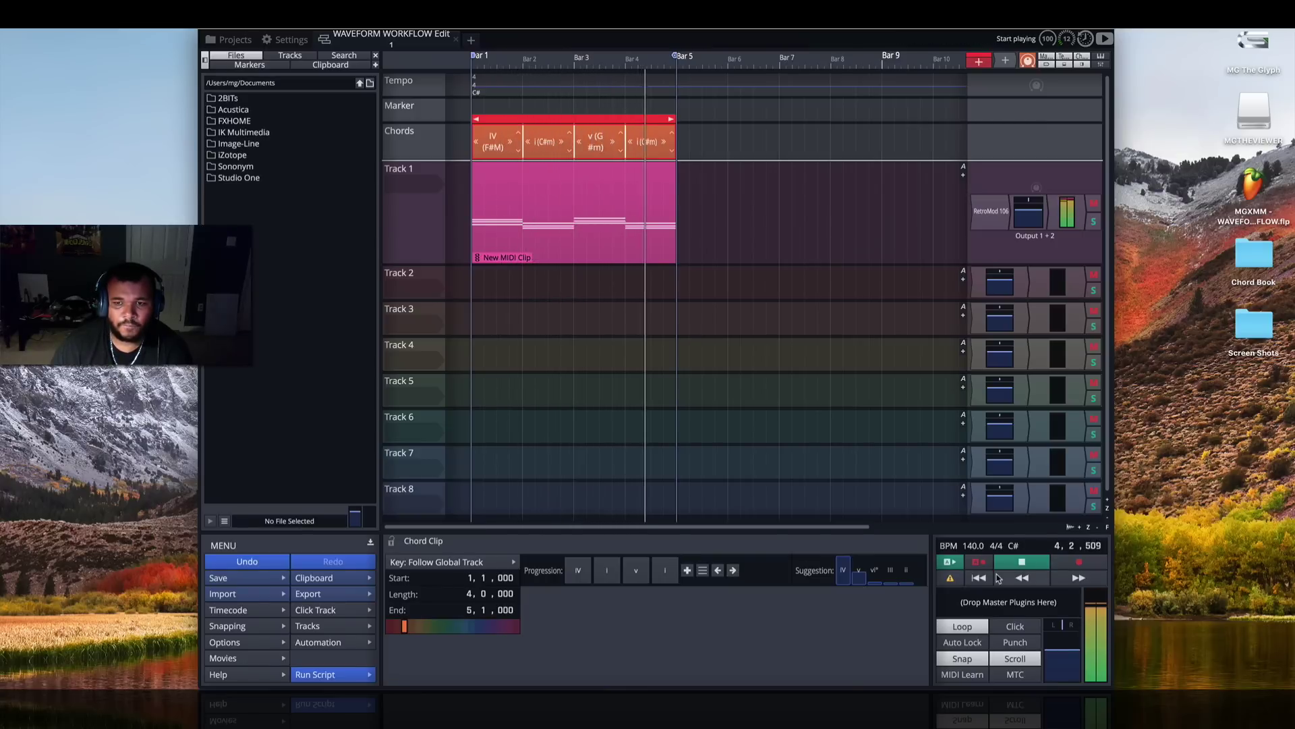
pyautogui.click(976, 579)
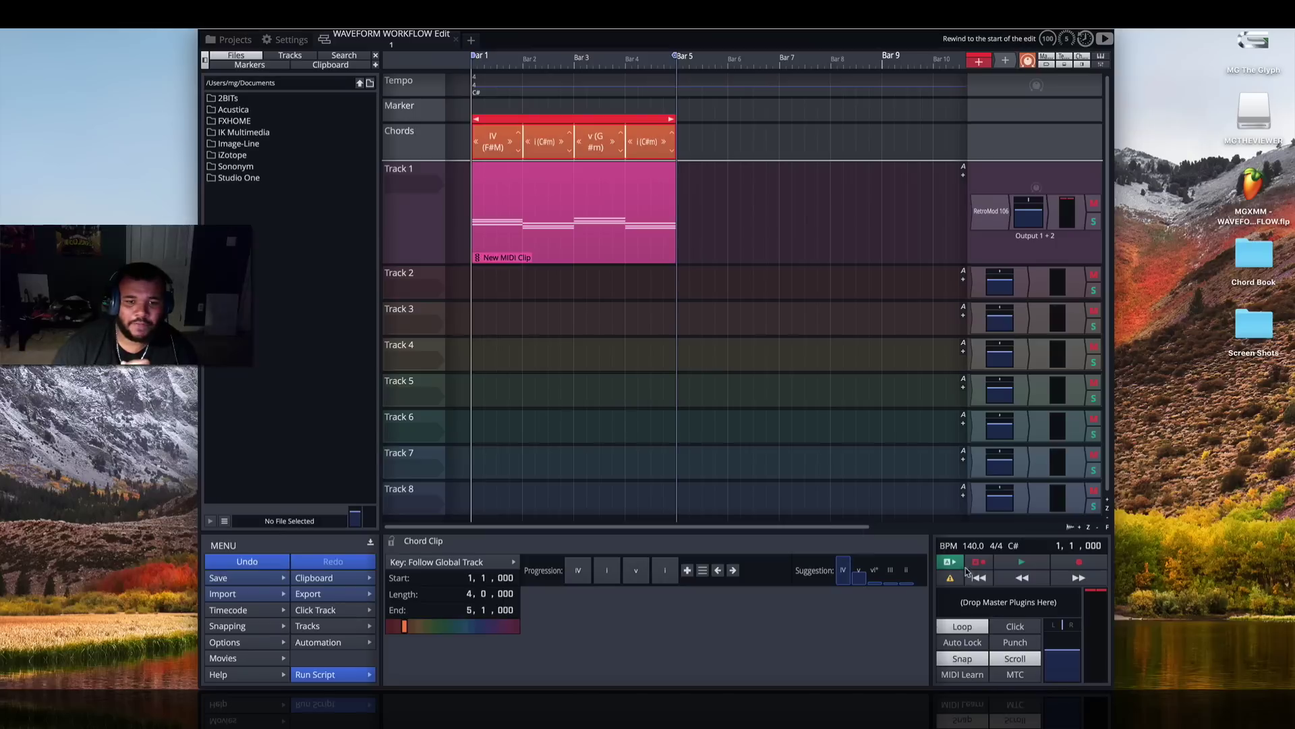
# - Enlarge Track 1, change the inversions of the second and fourth C#m chords, and play it back
pyautogui.moveTo(425, 266); pyautogui.dragTo(425, 367)
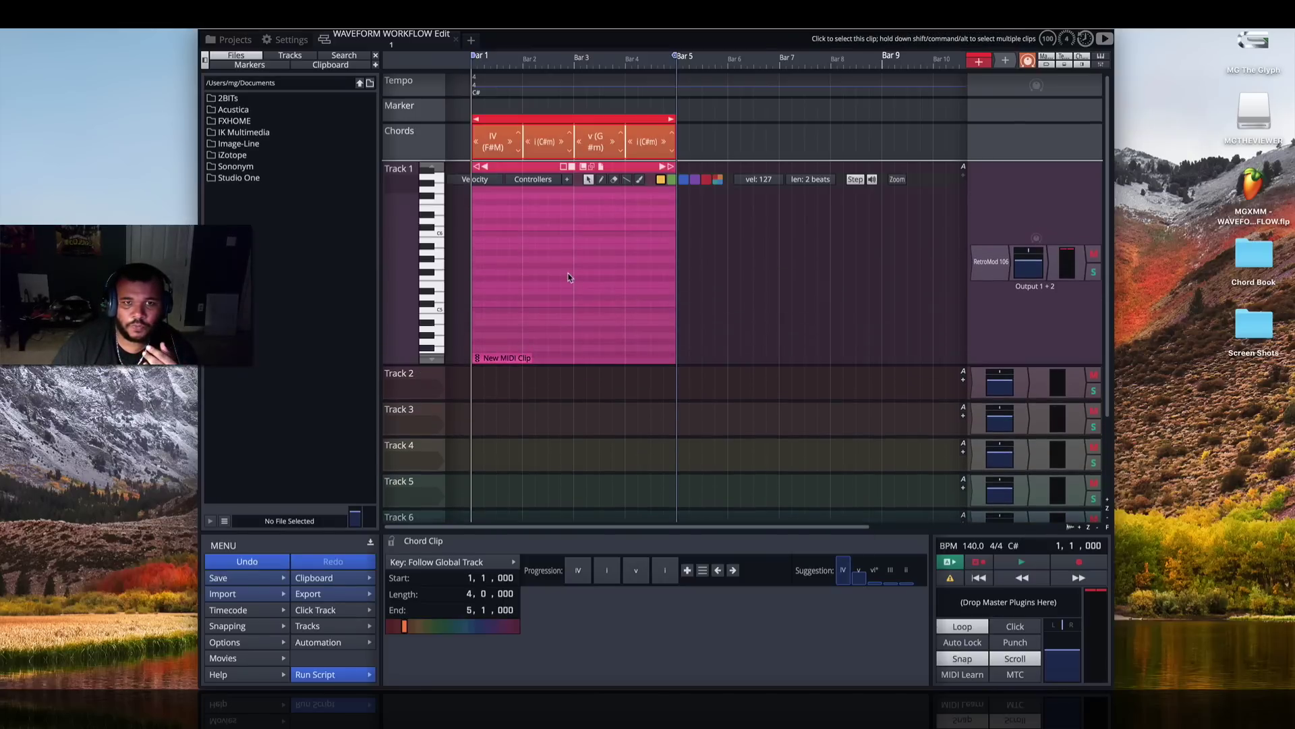
pyautogui.scroll(-5, 568, 277)
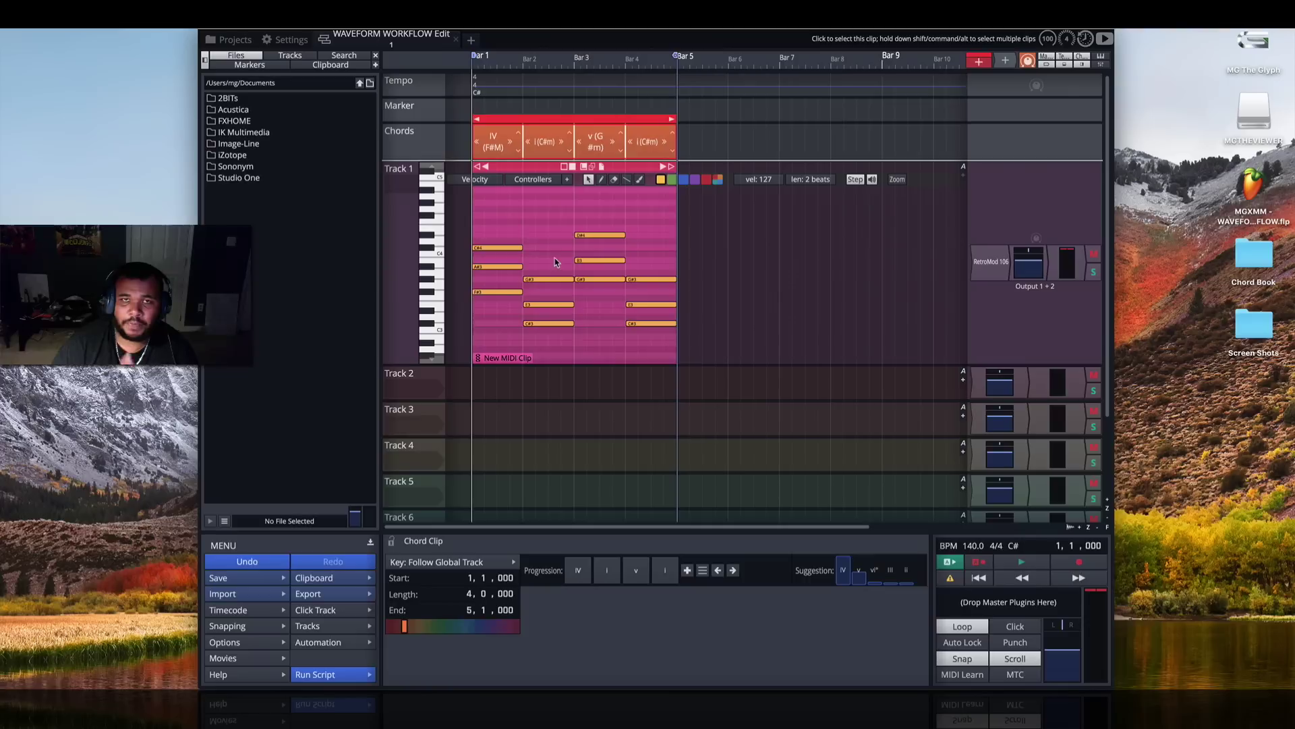
pyautogui.click(606, 576)
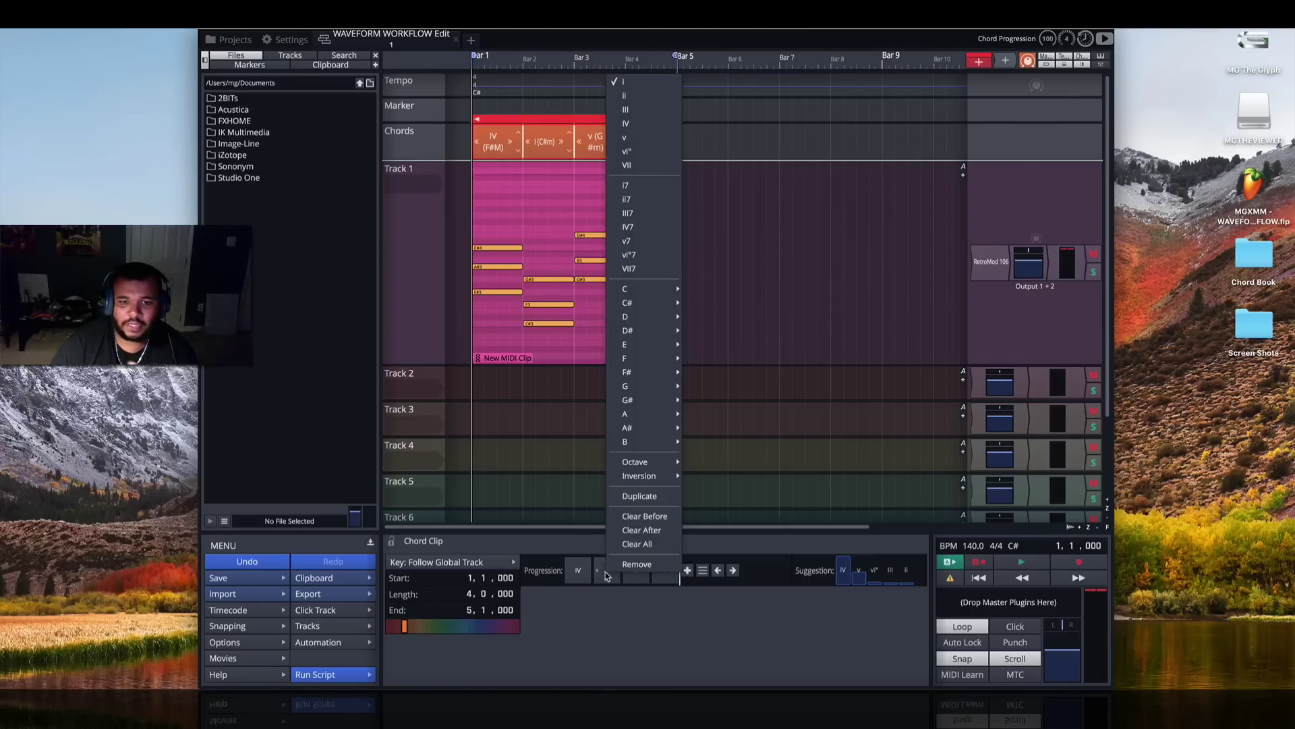
pyautogui.moveTo(666, 481)
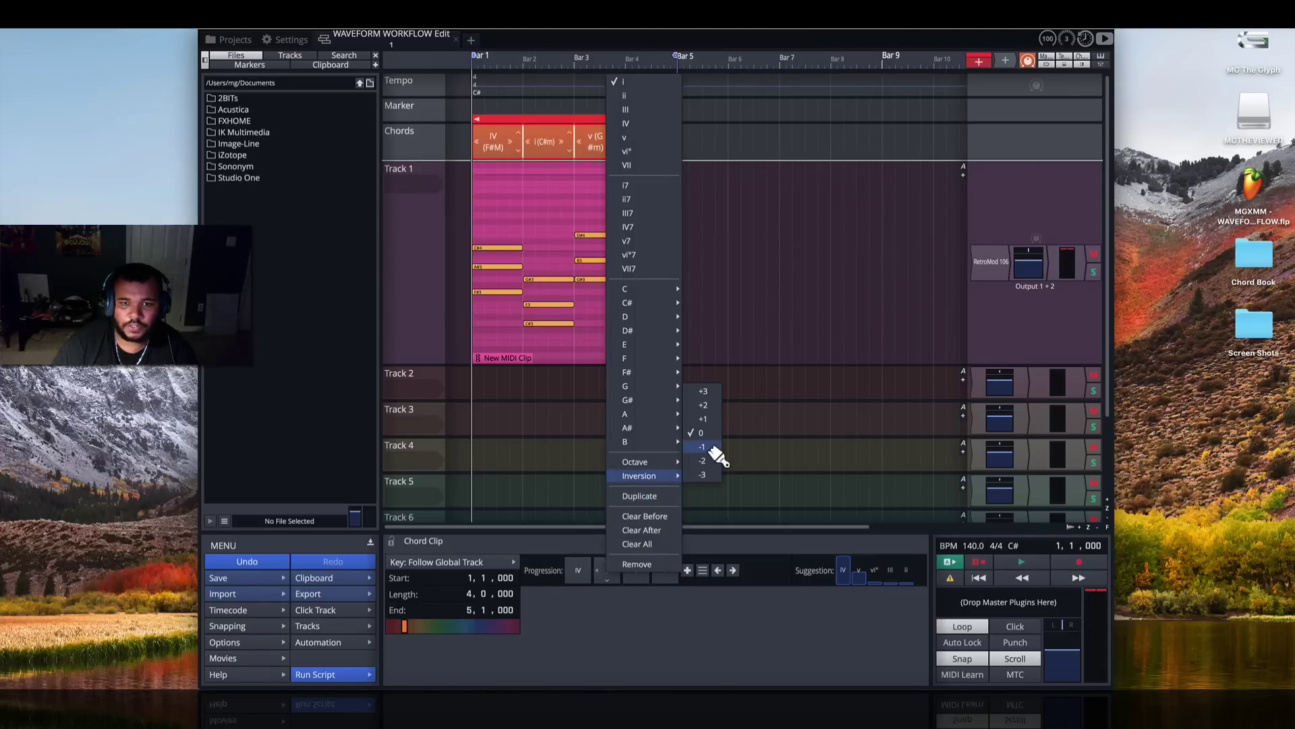
pyautogui.click(705, 419)
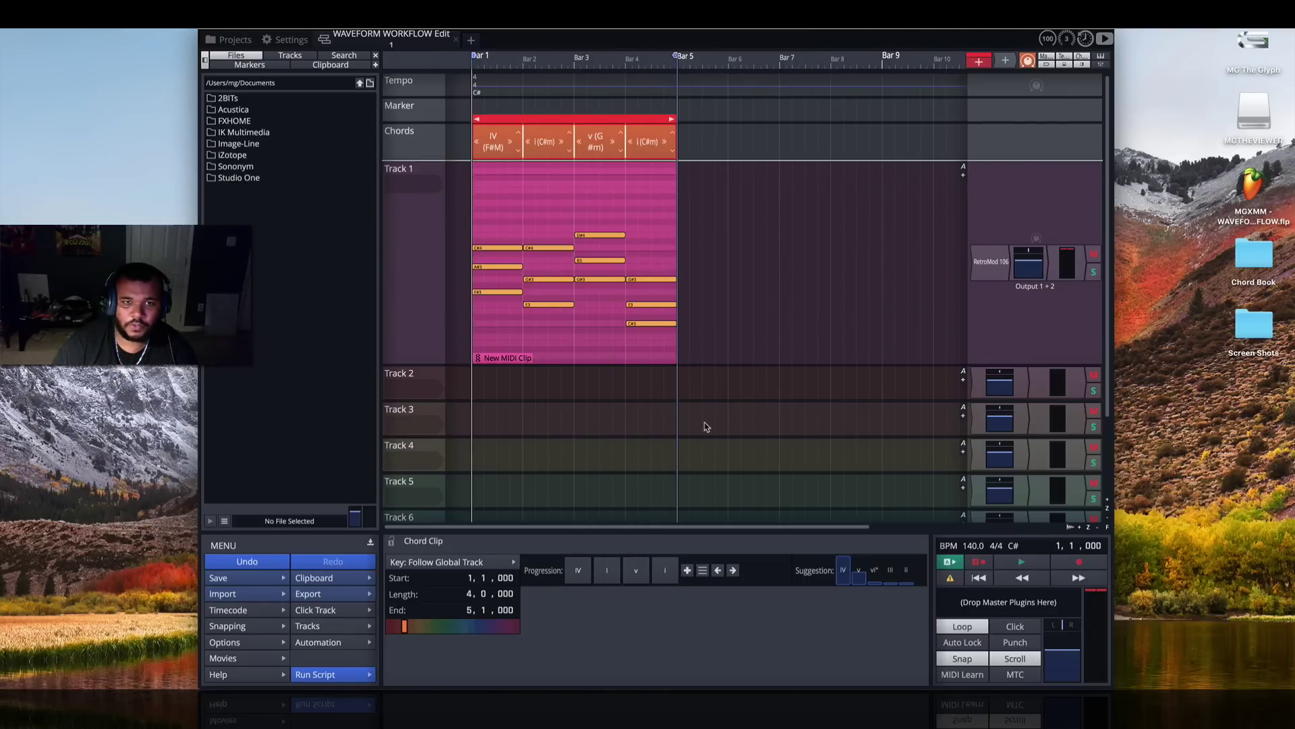
pyautogui.click(666, 570)
pyautogui.moveTo(646, 483)
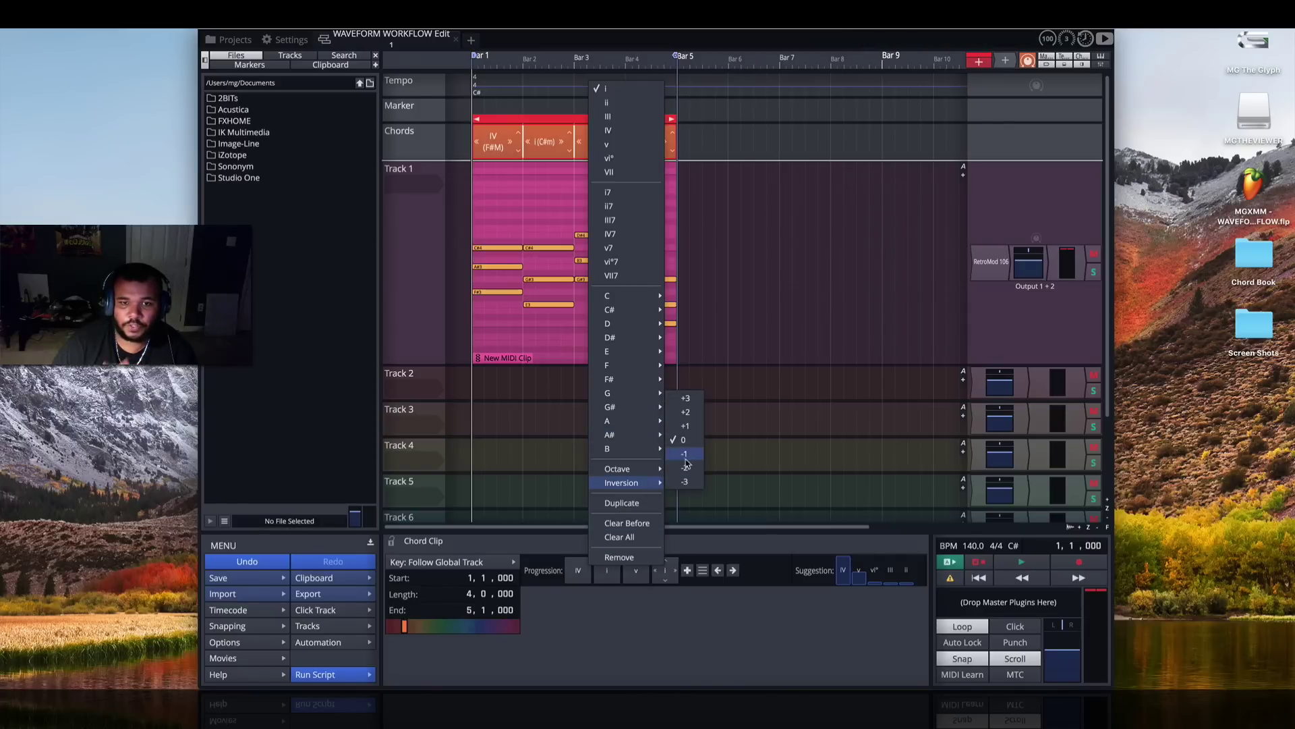
pyautogui.click(697, 425)
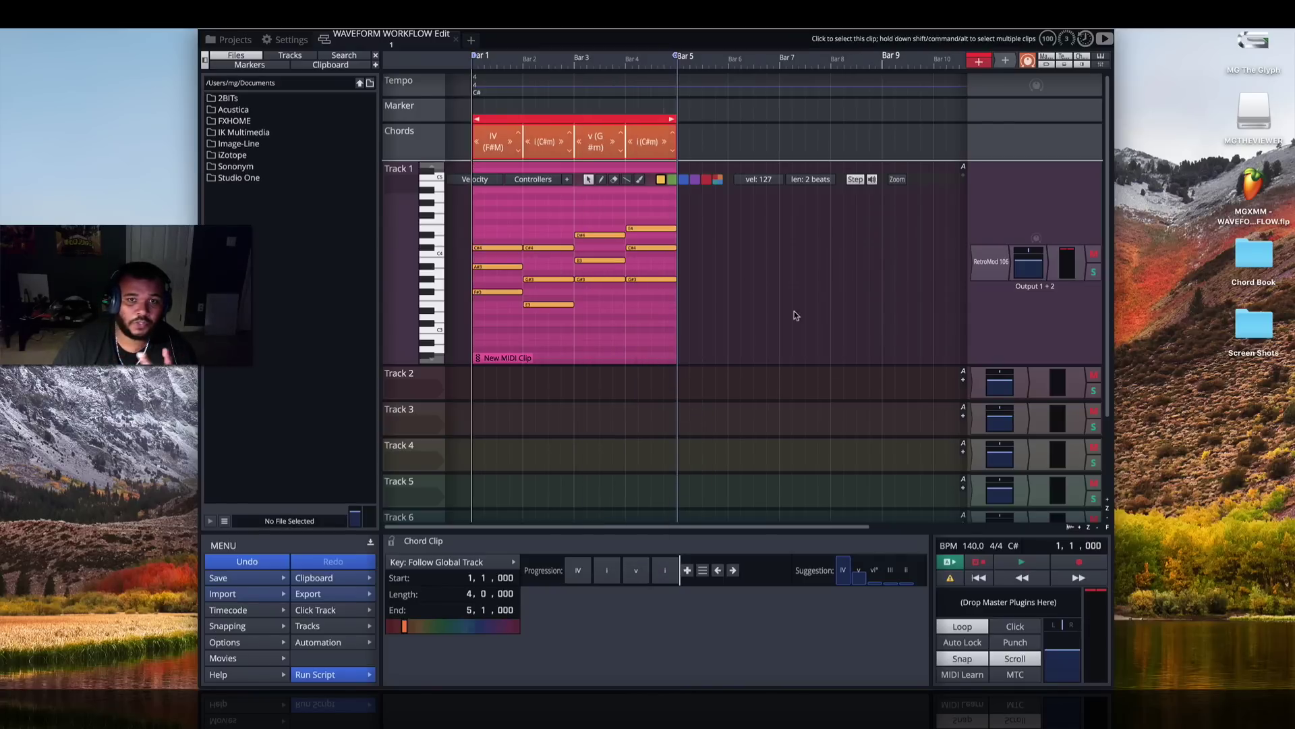
pyautogui.click(1020, 564)
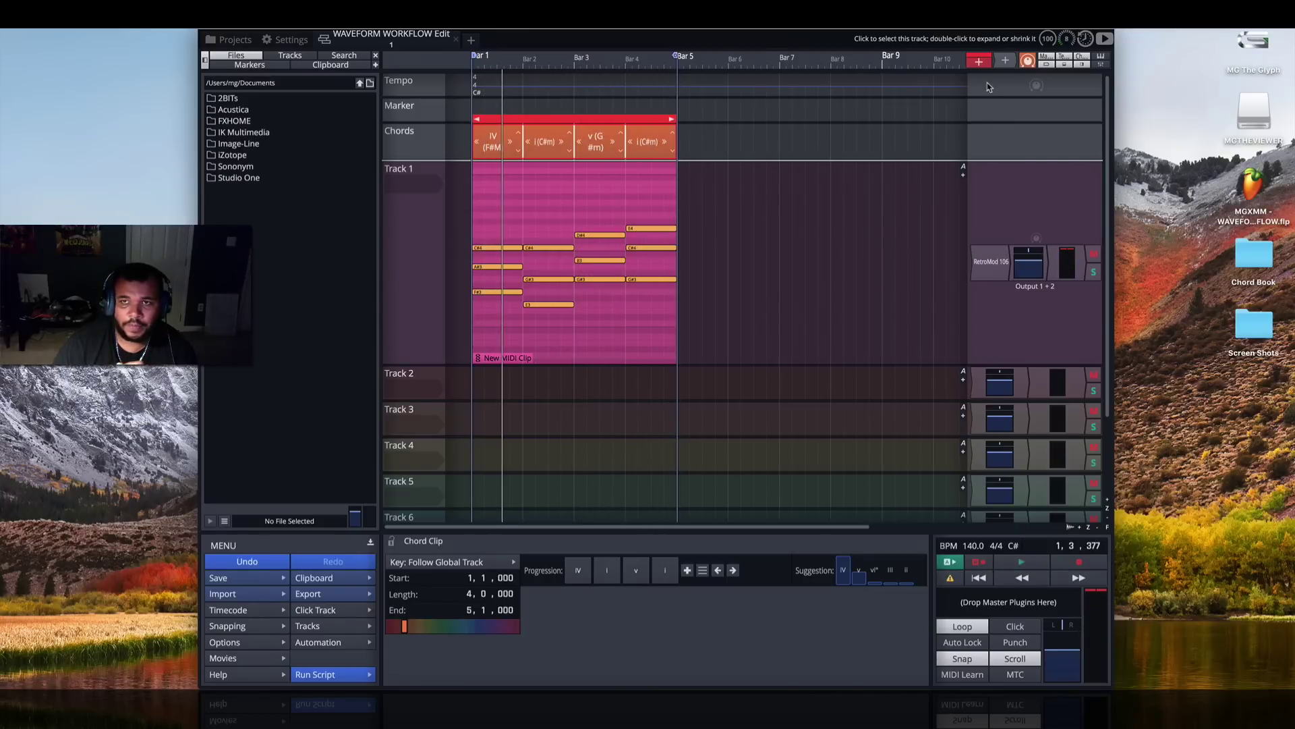
# - Load RetroMod Fat on Track 2 with the L. Phatty Synth 5 preset
pyautogui.moveTo(995, 302); pyautogui.dragTo(982, 347)
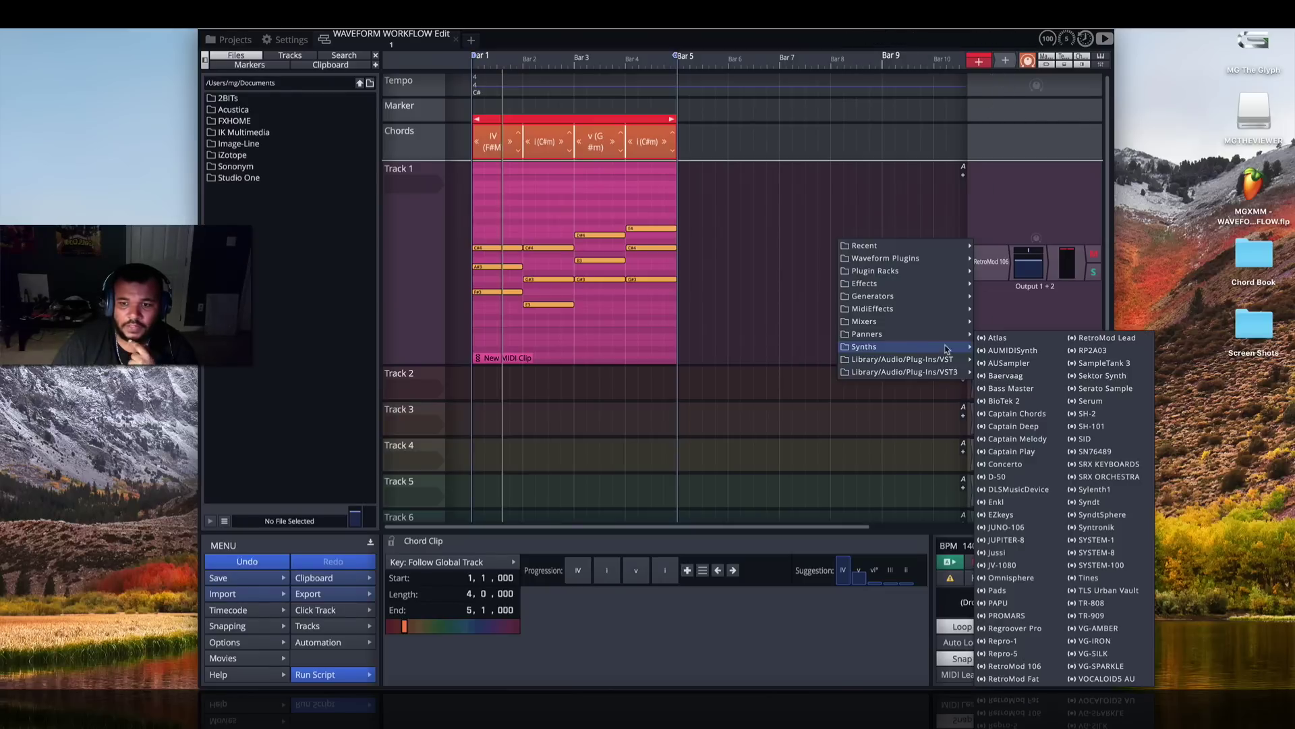
pyautogui.click(1014, 679)
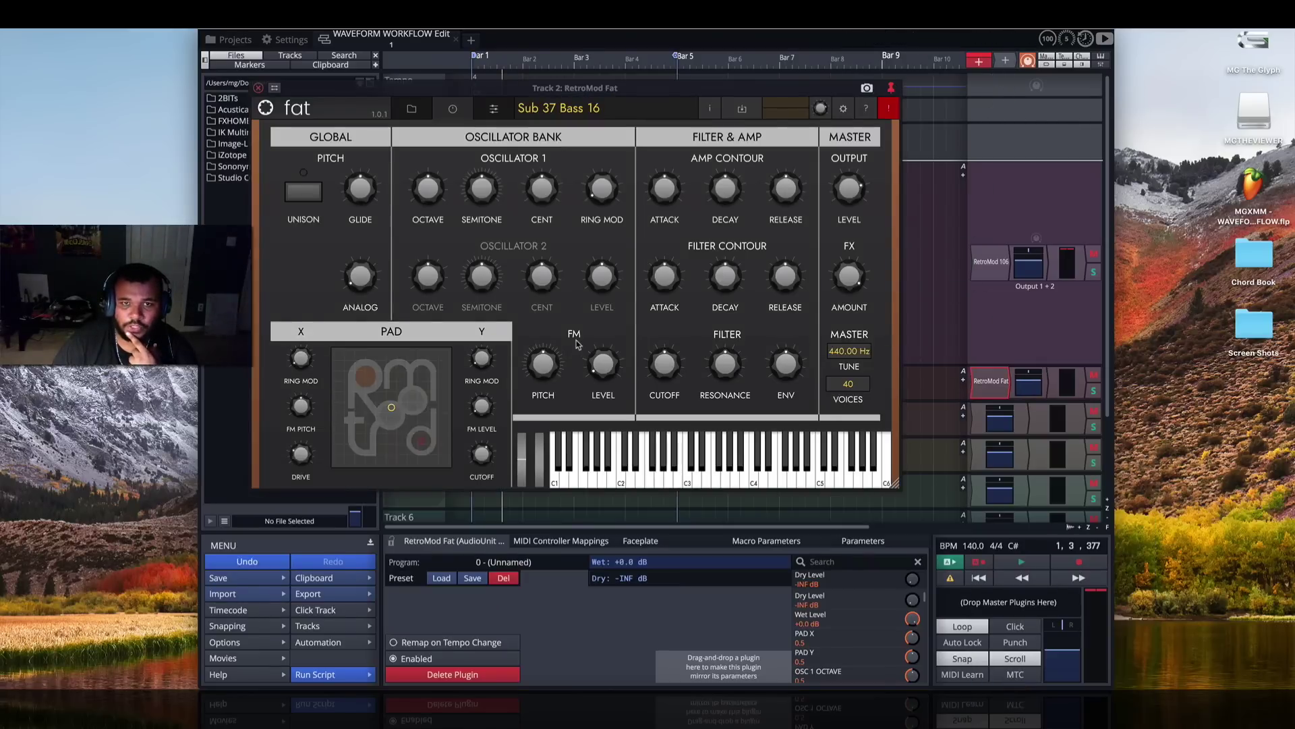
pyautogui.click(412, 110)
pyautogui.click(419, 229)
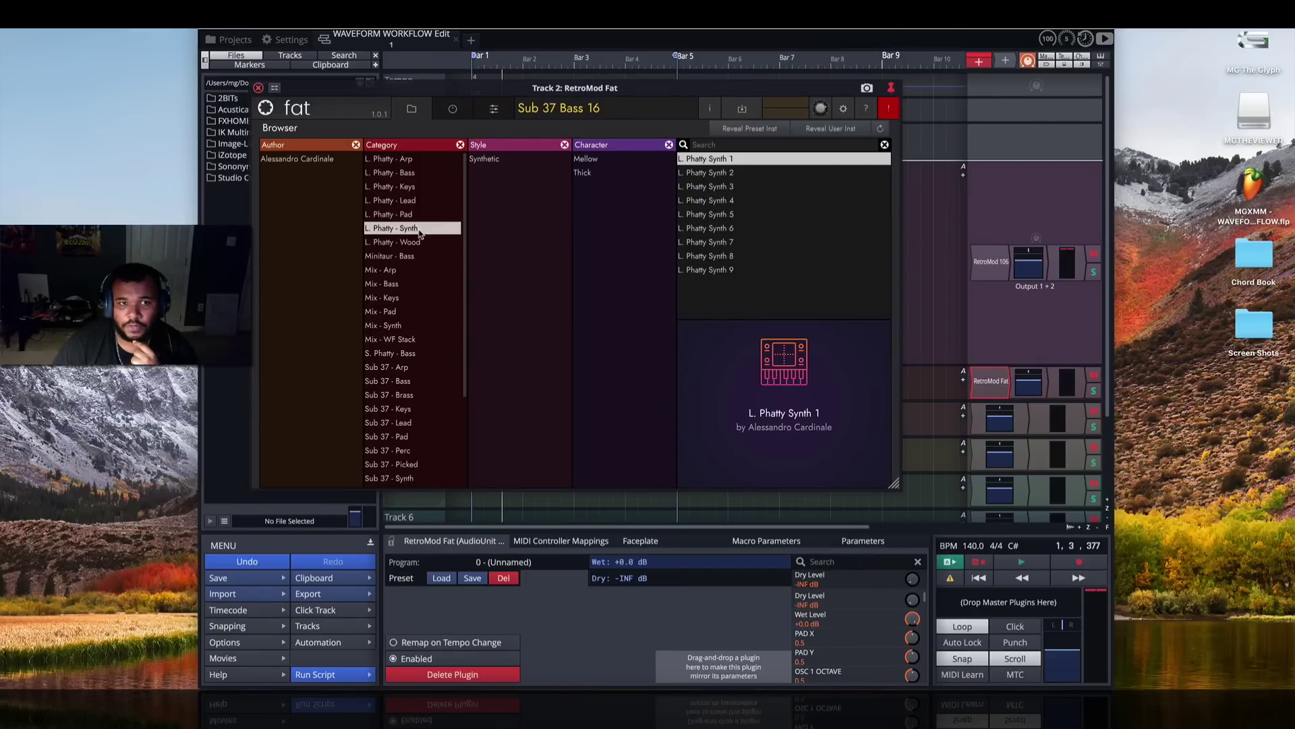
pyautogui.doubleClick(775, 214)
pyautogui.click(259, 87)
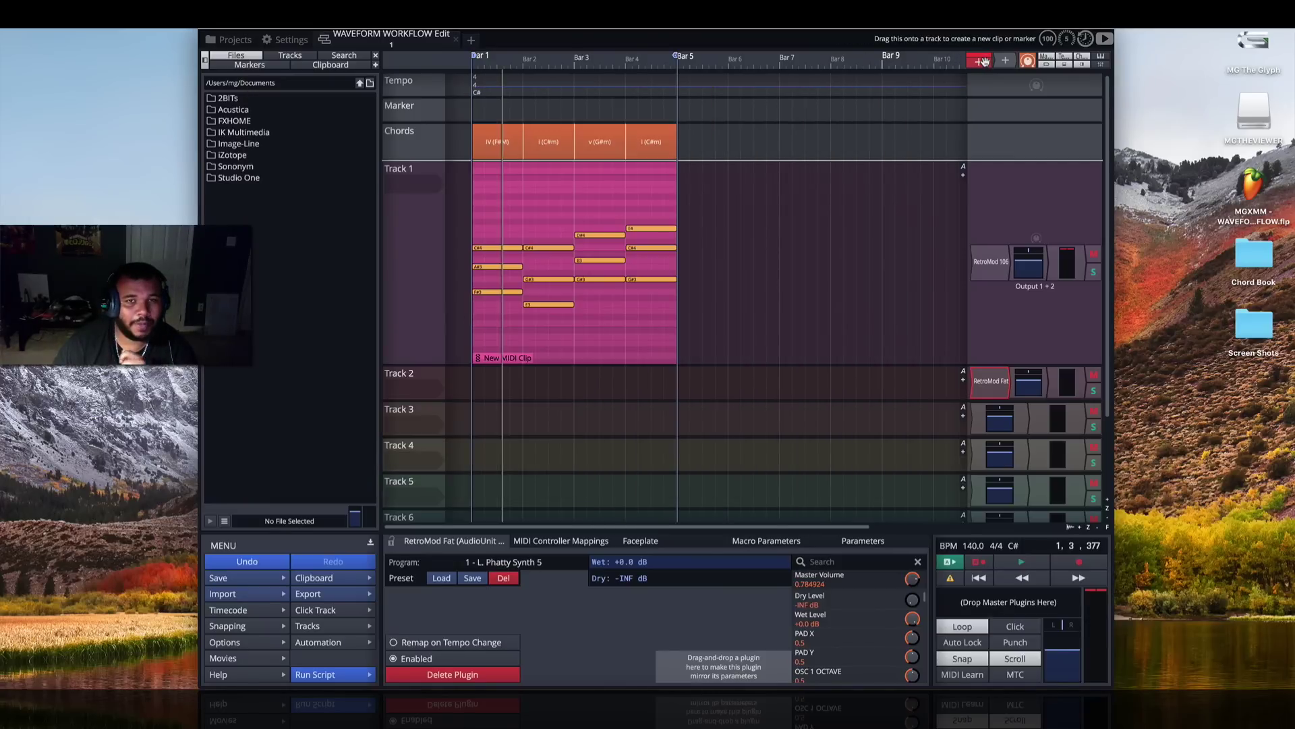
# - Create a new MIDI clip on Track 2 under the chords
pyautogui.moveTo(938, 119)
pyautogui.mouseDown()
pyautogui.moveTo(897, 173)
pyautogui.moveTo(473, 393)
pyautogui.mouseUp()
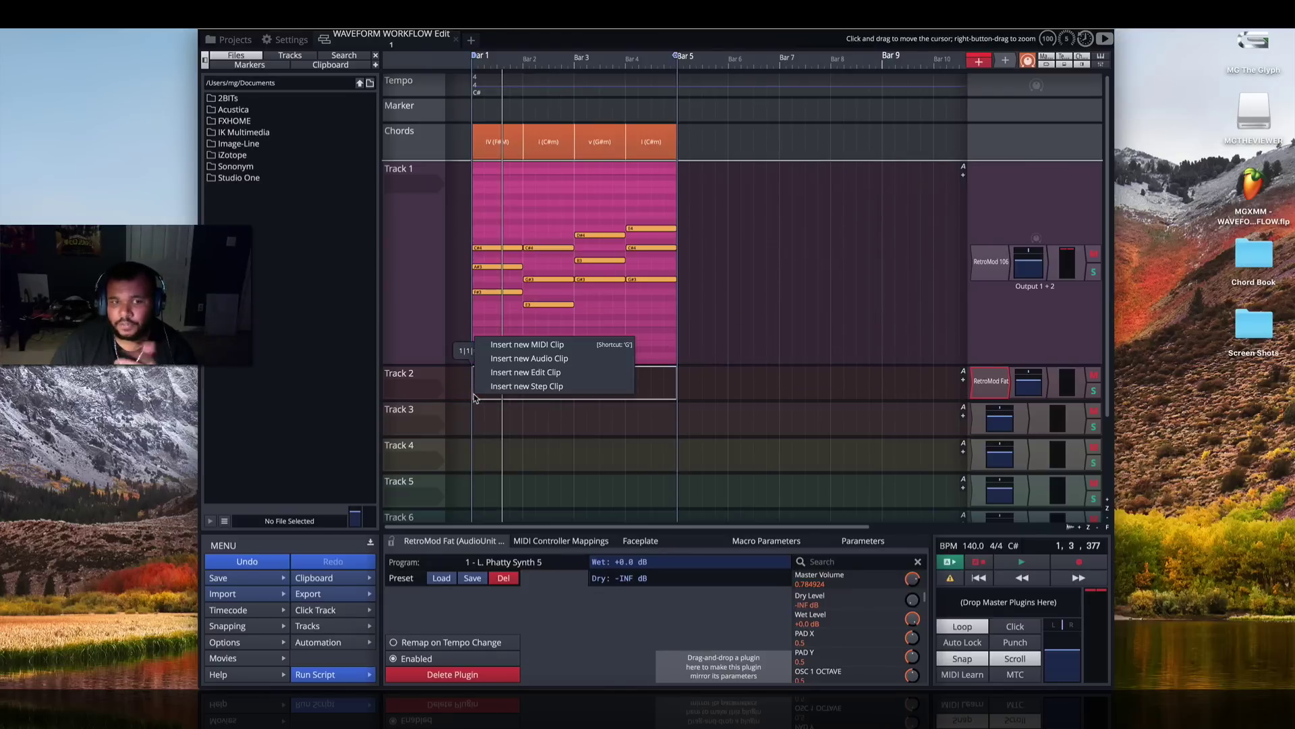
pyautogui.click(553, 375)
pyautogui.click(502, 561)
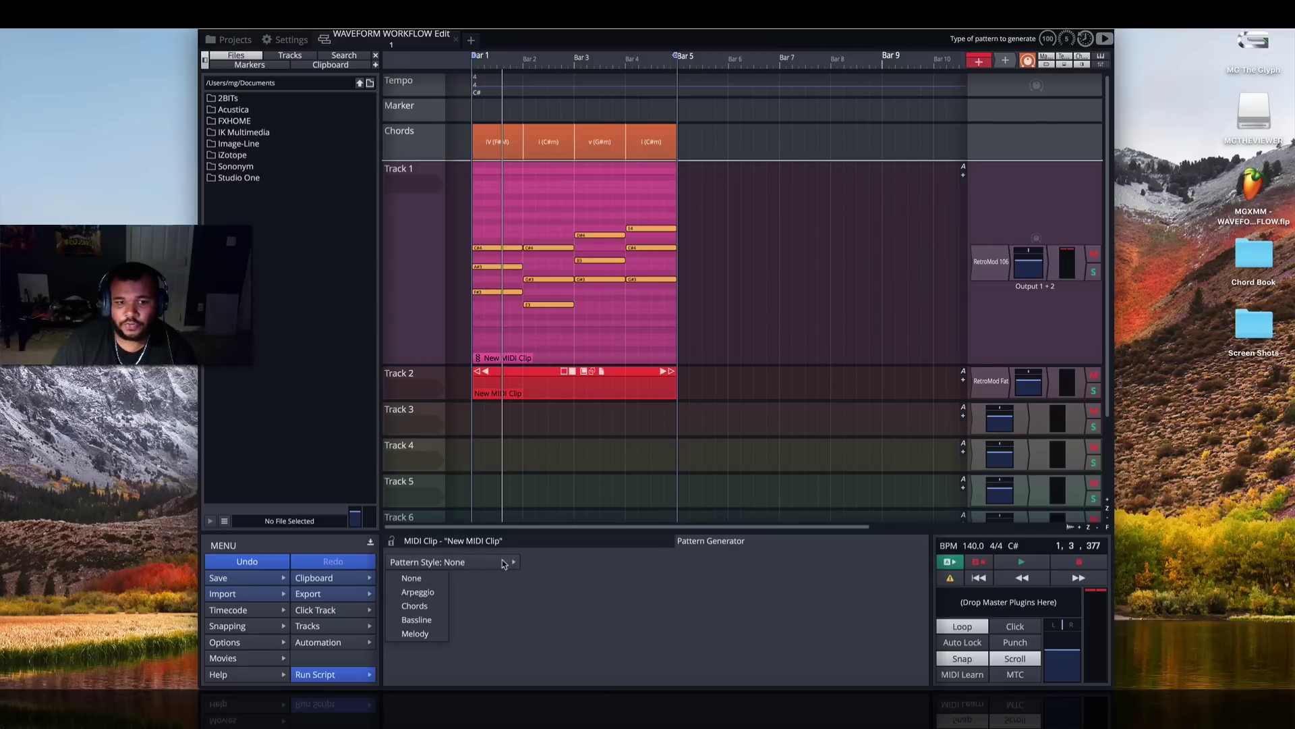
# - Generate an arpeggio pattern in Track 2's clip and set it to 6 steps
pyautogui.click(415, 592)
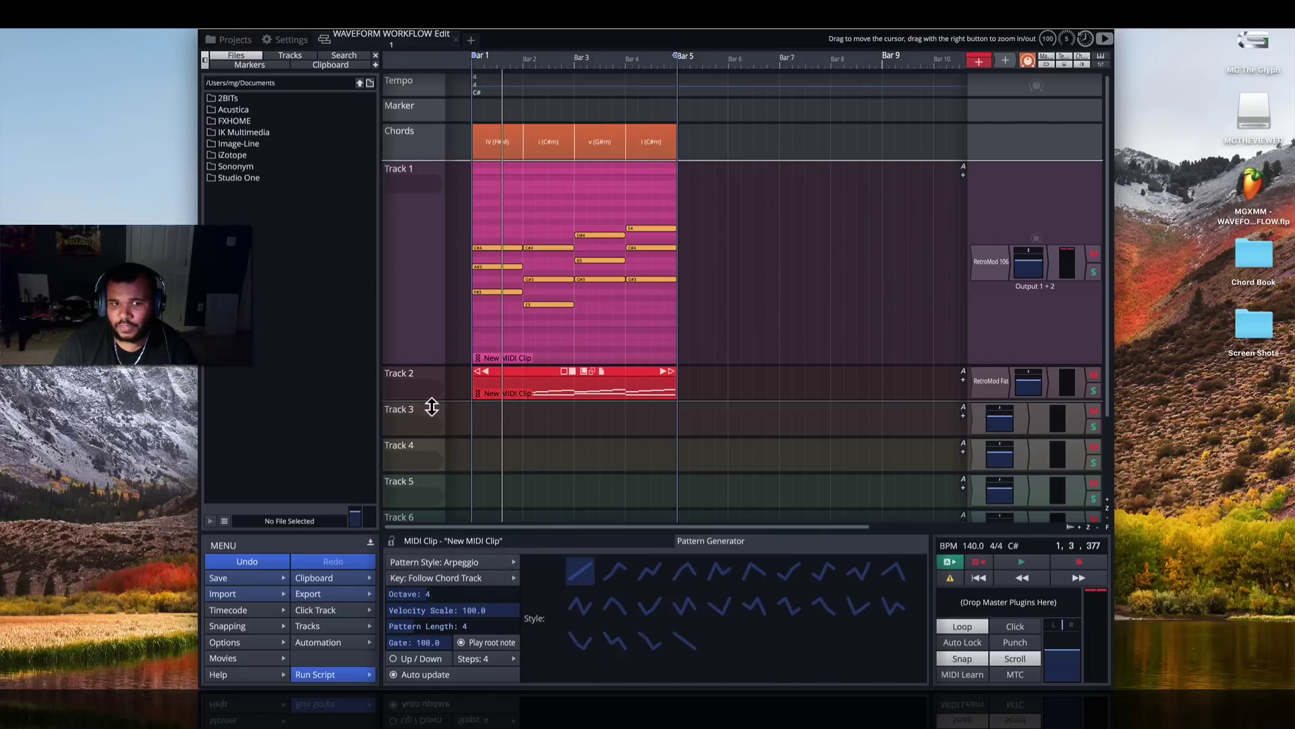
pyautogui.moveTo(432, 406); pyautogui.dragTo(435, 467)
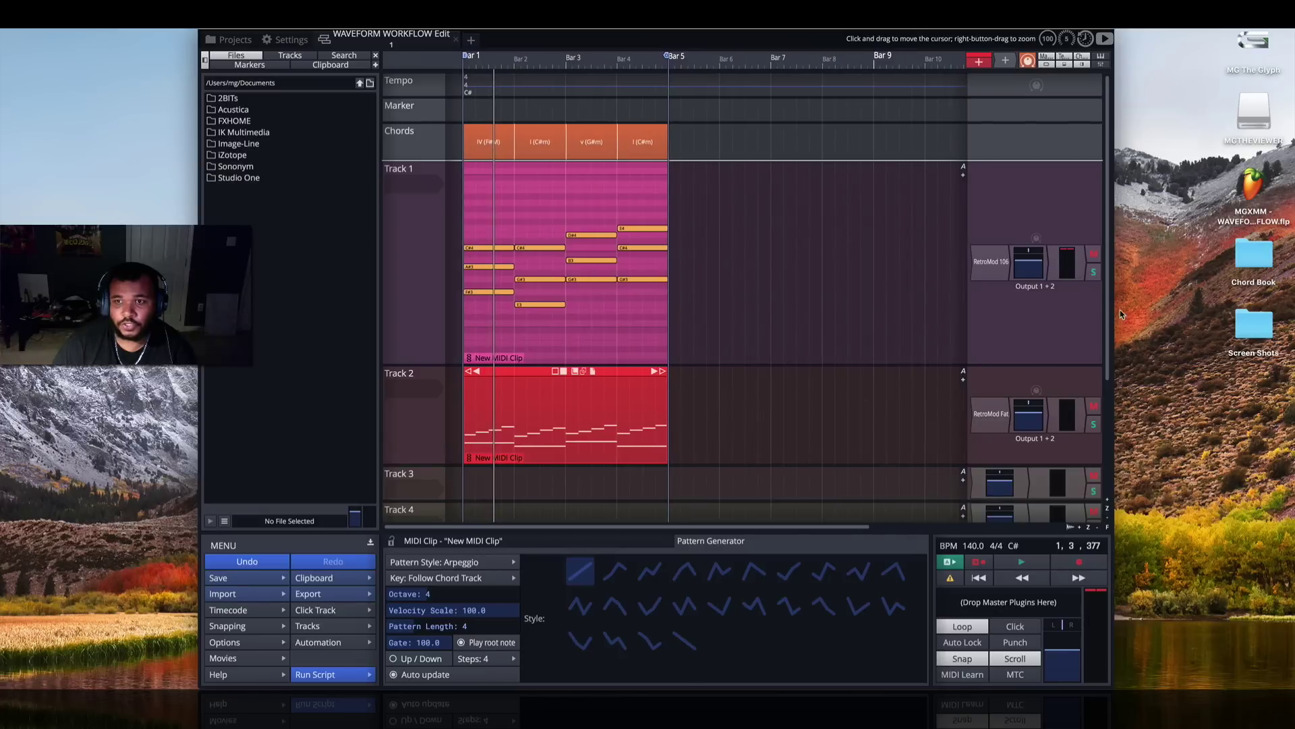
pyautogui.scroll(-3, 1112, 364)
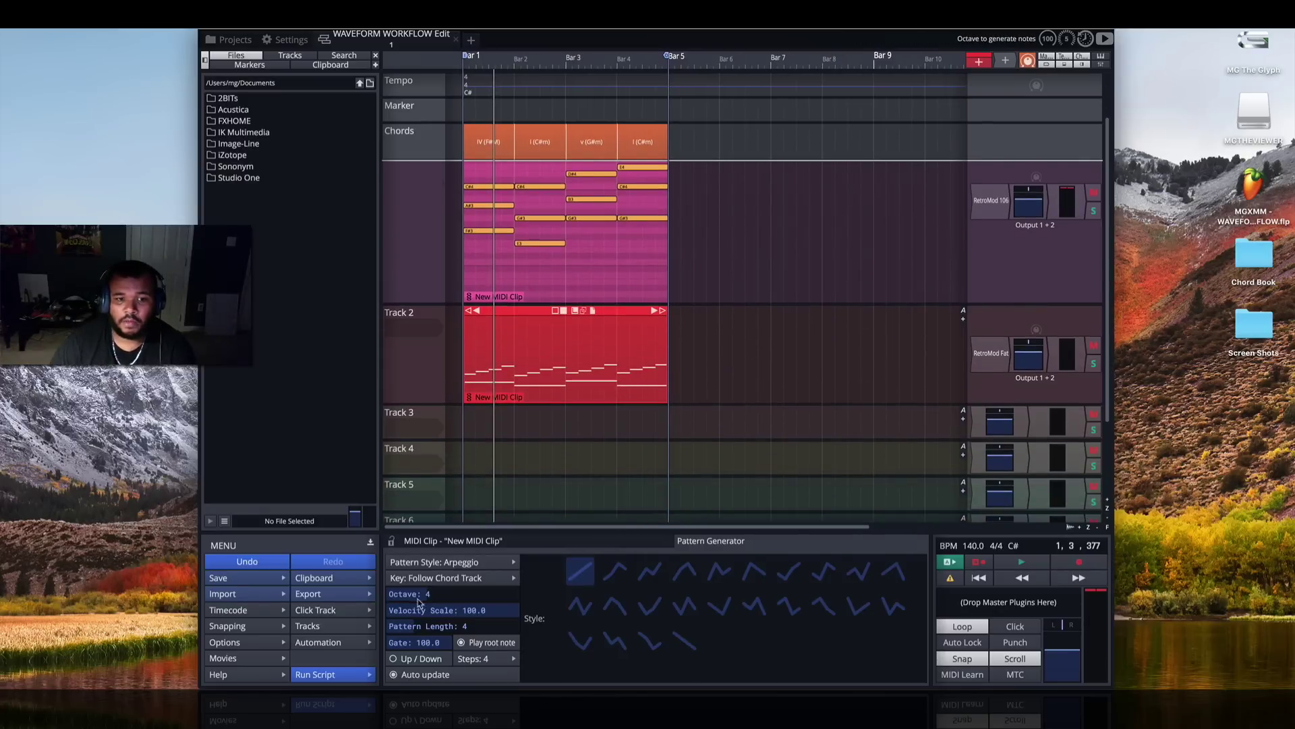
pyautogui.scroll(1, 433, 599)
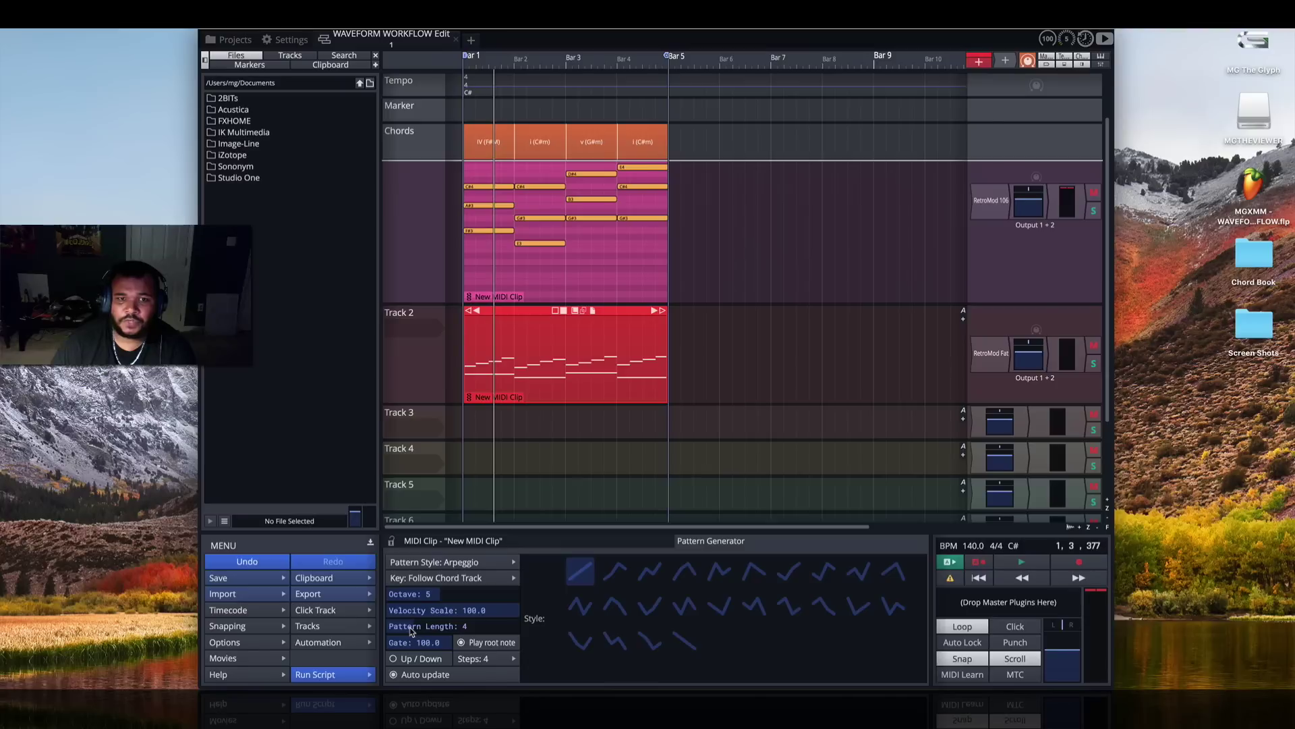
pyautogui.scroll(3, 434, 630)
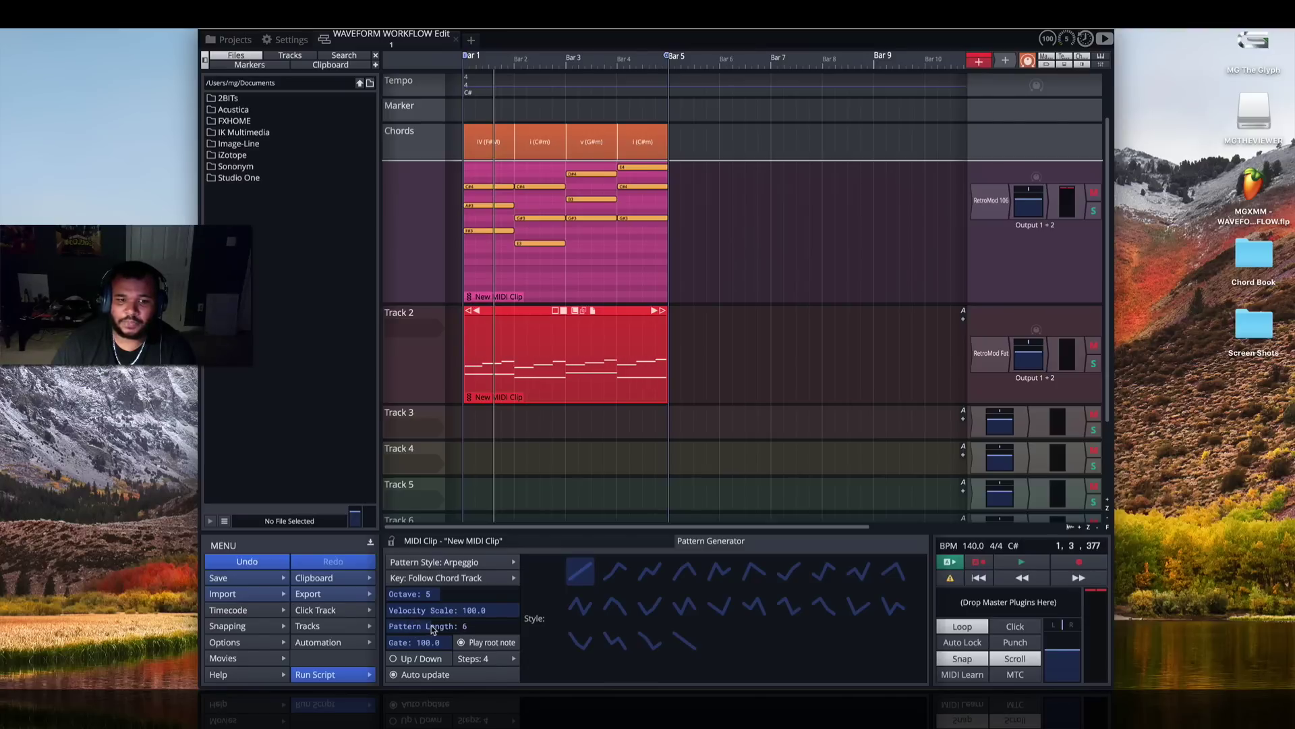
pyautogui.click(513, 664)
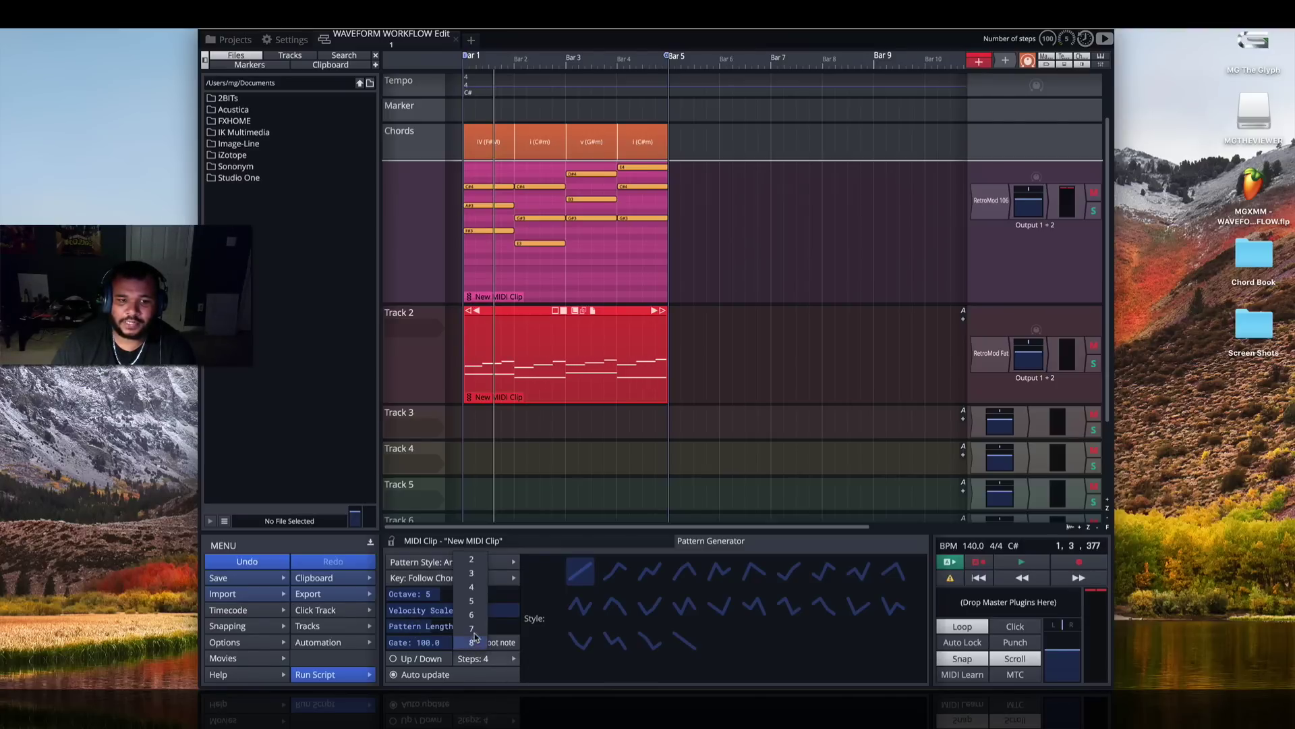
pyautogui.click(473, 615)
# - Audition a series of arpeggio style thumbnails, settle on one in row three, then undo
pyautogui.scroll(-1, 921, 567)
pyautogui.click(754, 612)
pyautogui.click(650, 612)
pyautogui.click(789, 647)
pyautogui.click(824, 612)
pyautogui.click(858, 612)
pyautogui.click(858, 646)
pyautogui.click(754, 647)
pyautogui.click(644, 645)
pyautogui.click(612, 614)
pyautogui.scroll(-1, 613, 610)
pyautogui.click(653, 640)
pyautogui.click(750, 642)
pyautogui.click(864, 641)
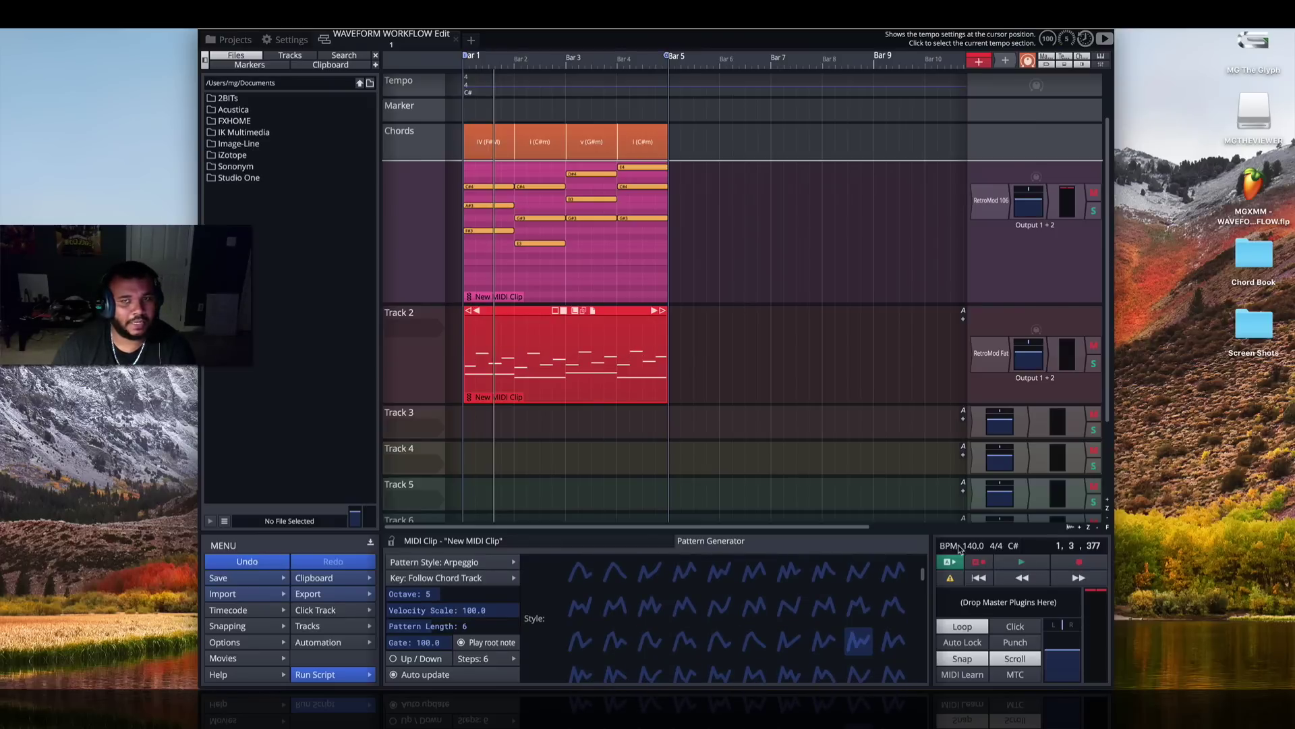
pyautogui.hotkey('ctrl', 'z')
pyautogui.click(423, 134)
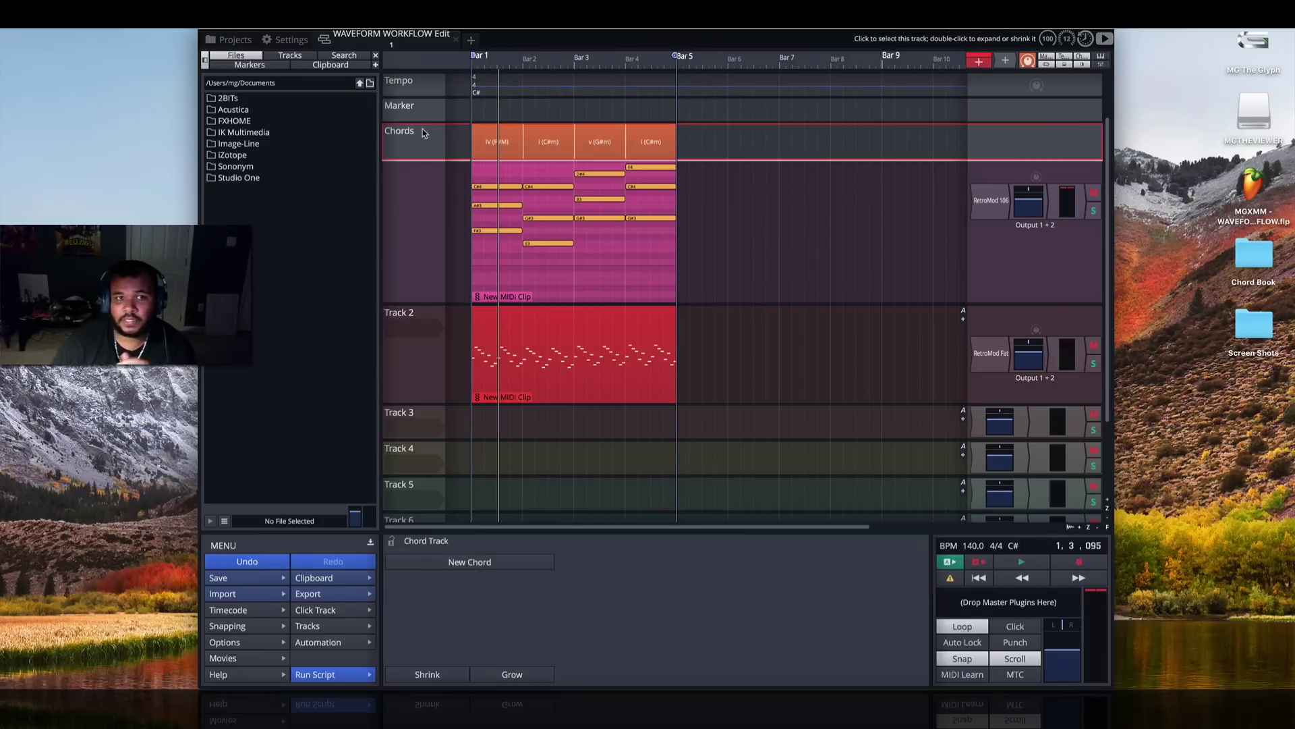
# - Transpose the edit key to G# / Ab, play from the start, and drop the last chord an octave
pyautogui.click(513, 141)
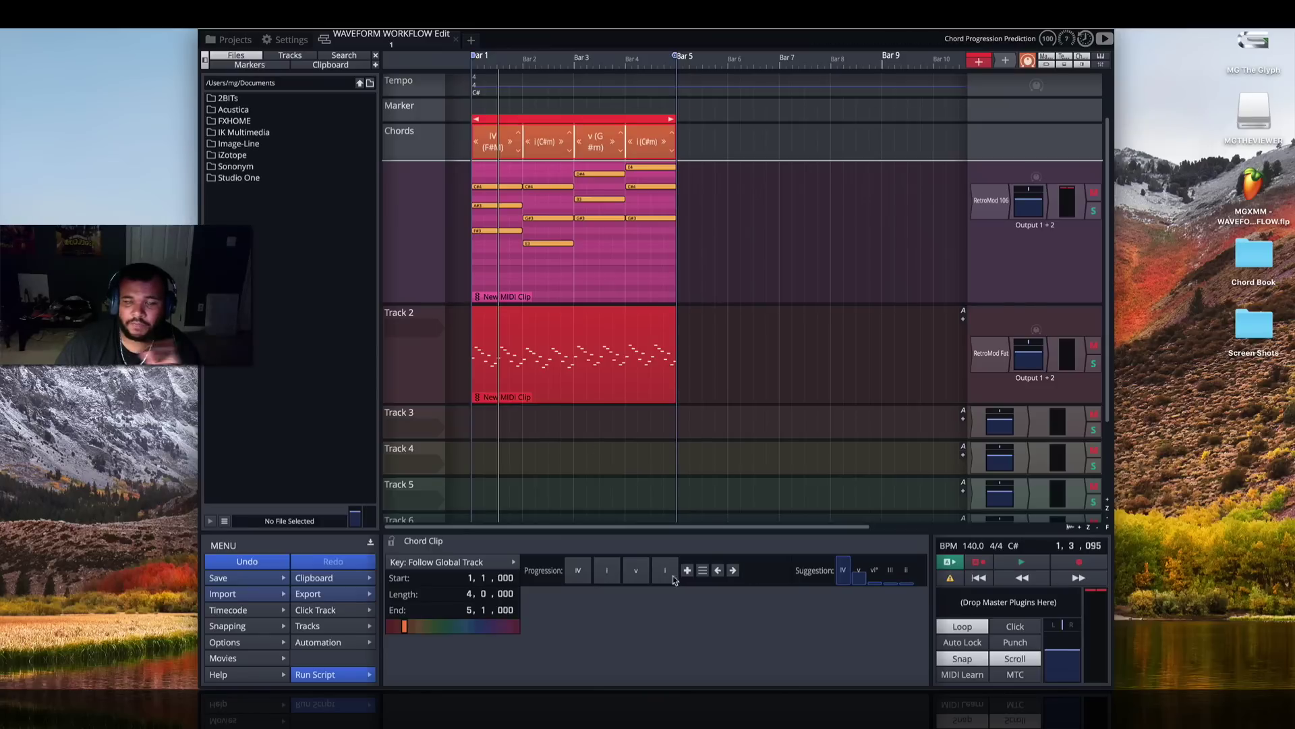
pyautogui.click(1015, 547)
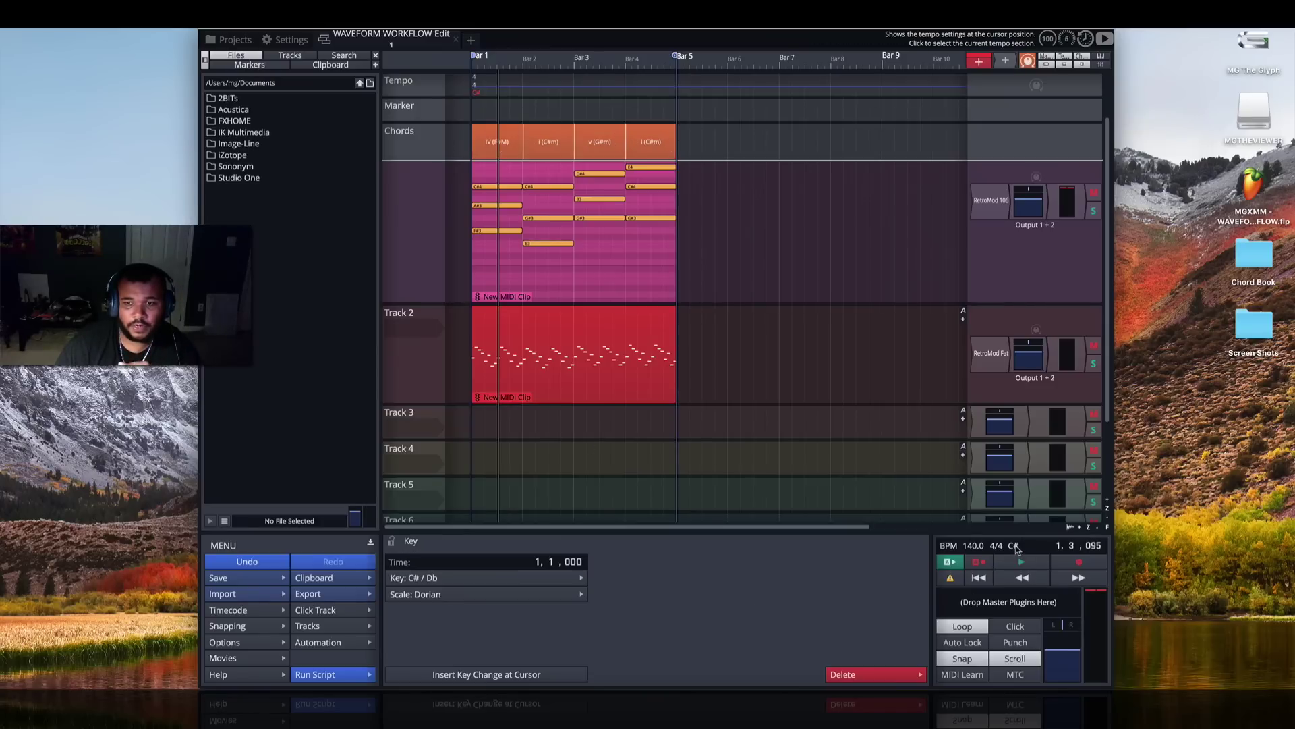
pyautogui.click(481, 579)
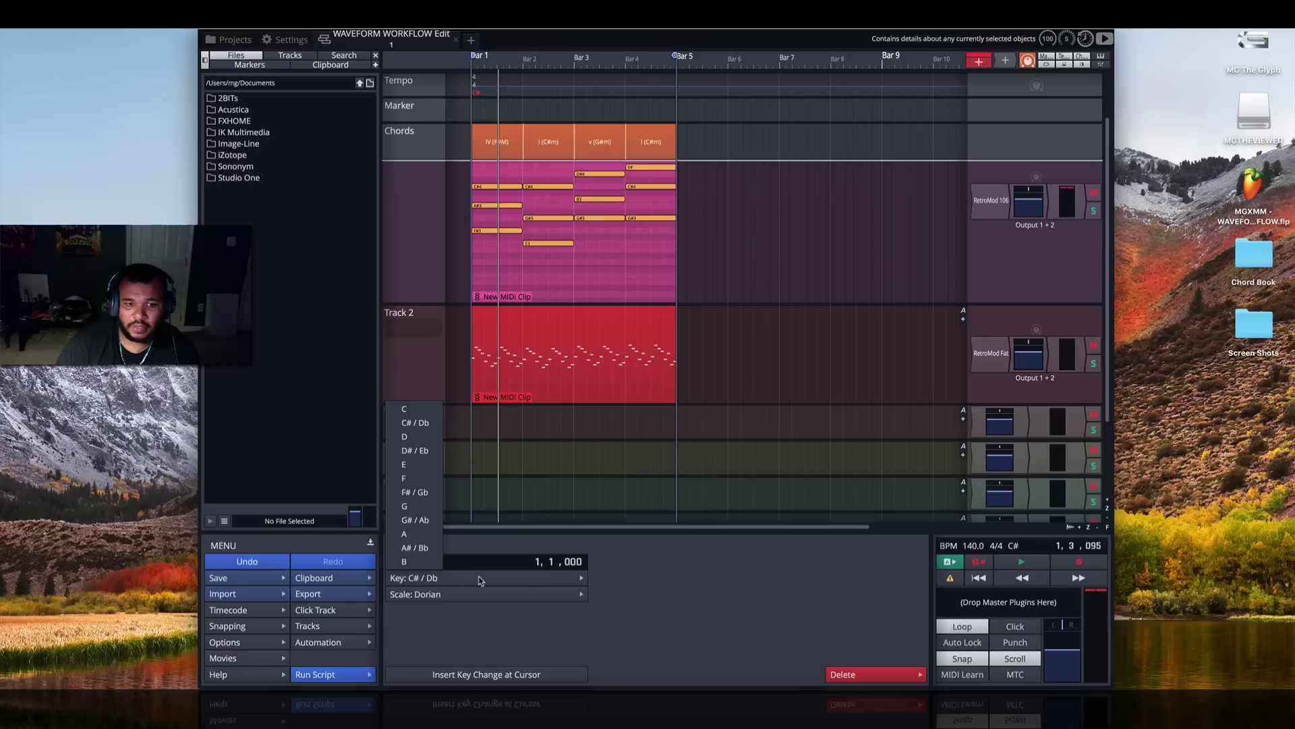
pyautogui.click(421, 520)
pyautogui.click(977, 578)
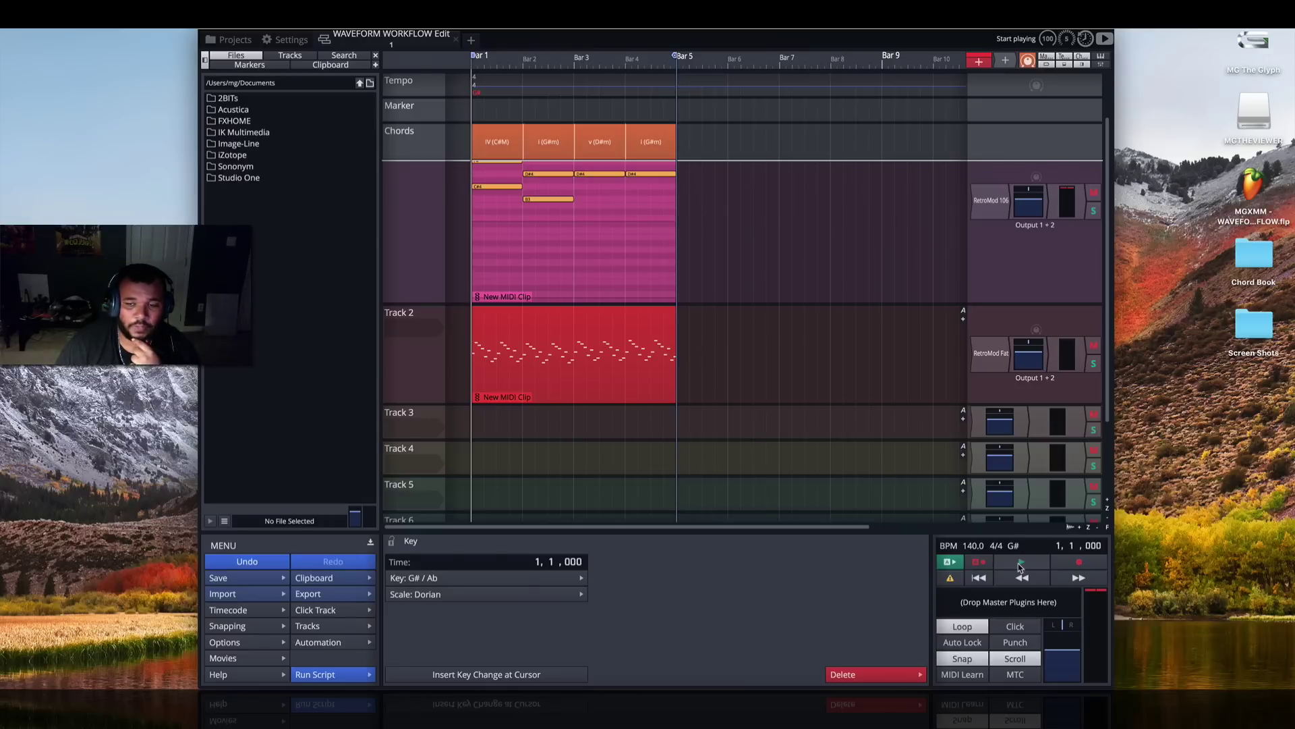
pyautogui.click(1020, 566)
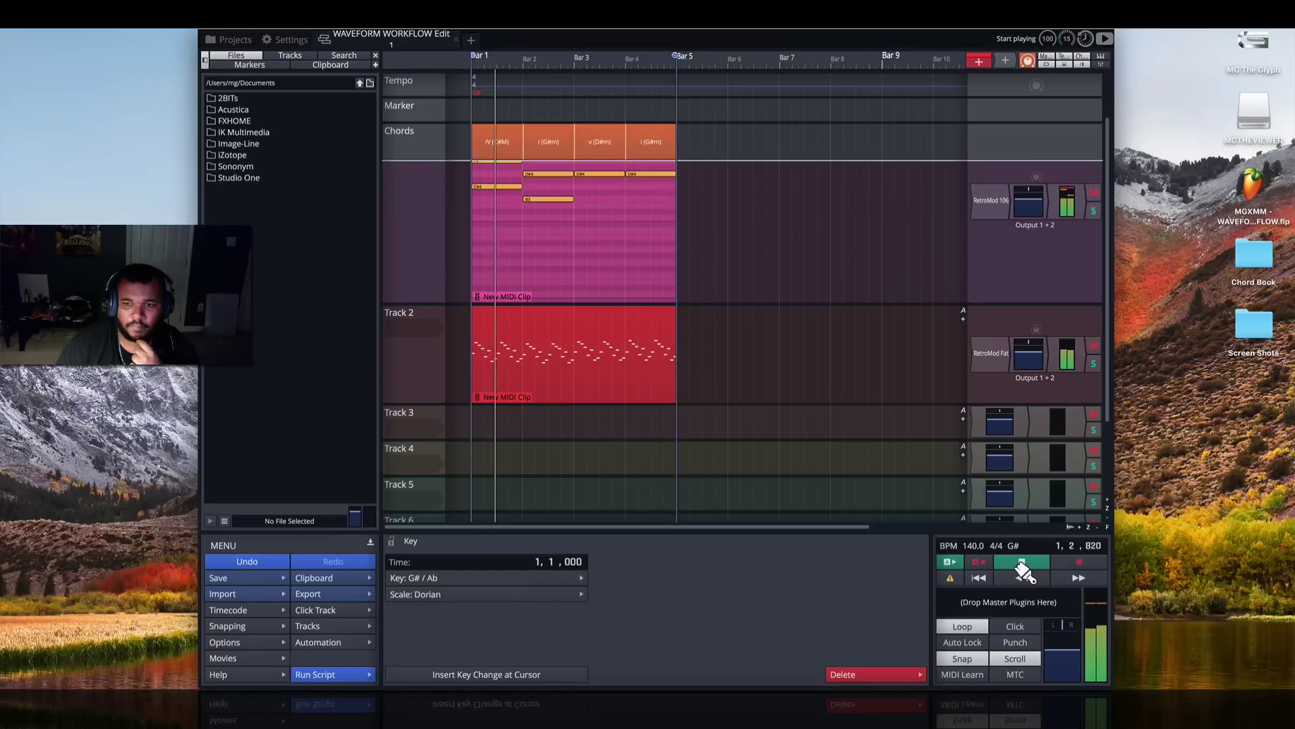
pyautogui.click(1019, 565)
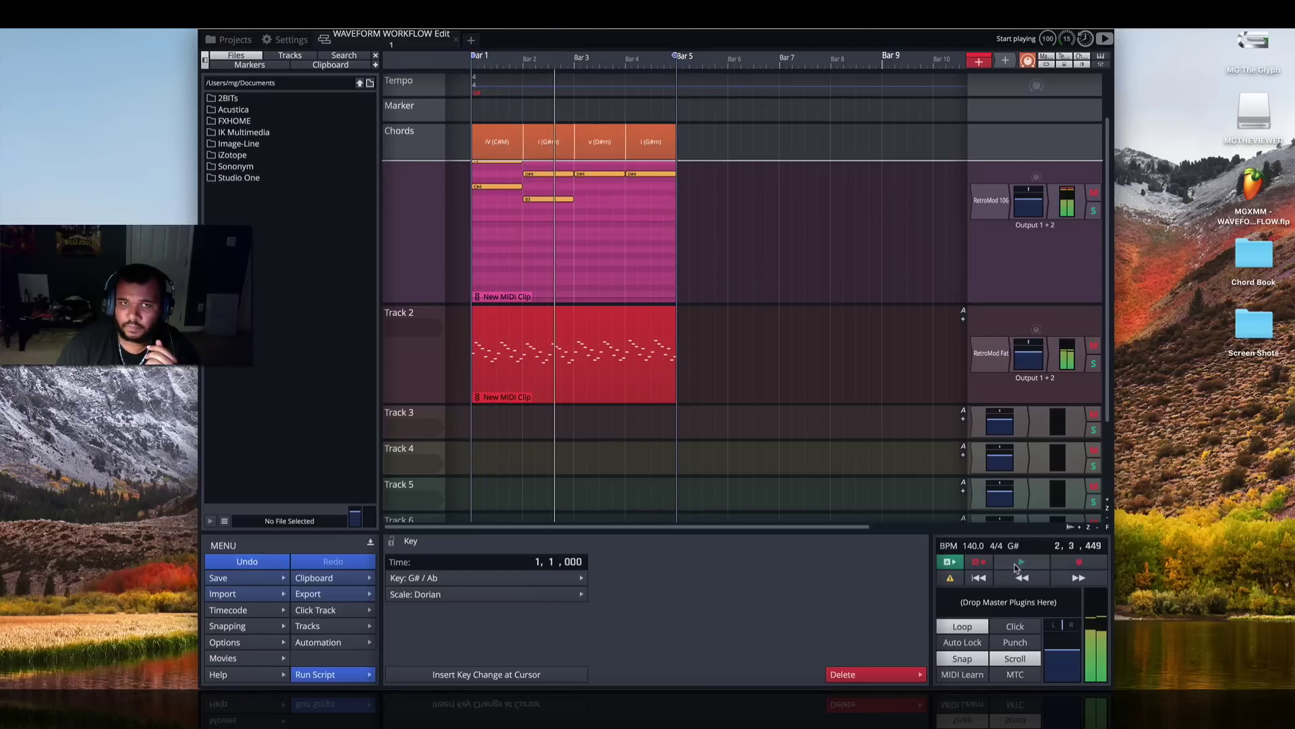
pyautogui.click(648, 138)
pyautogui.click(664, 582)
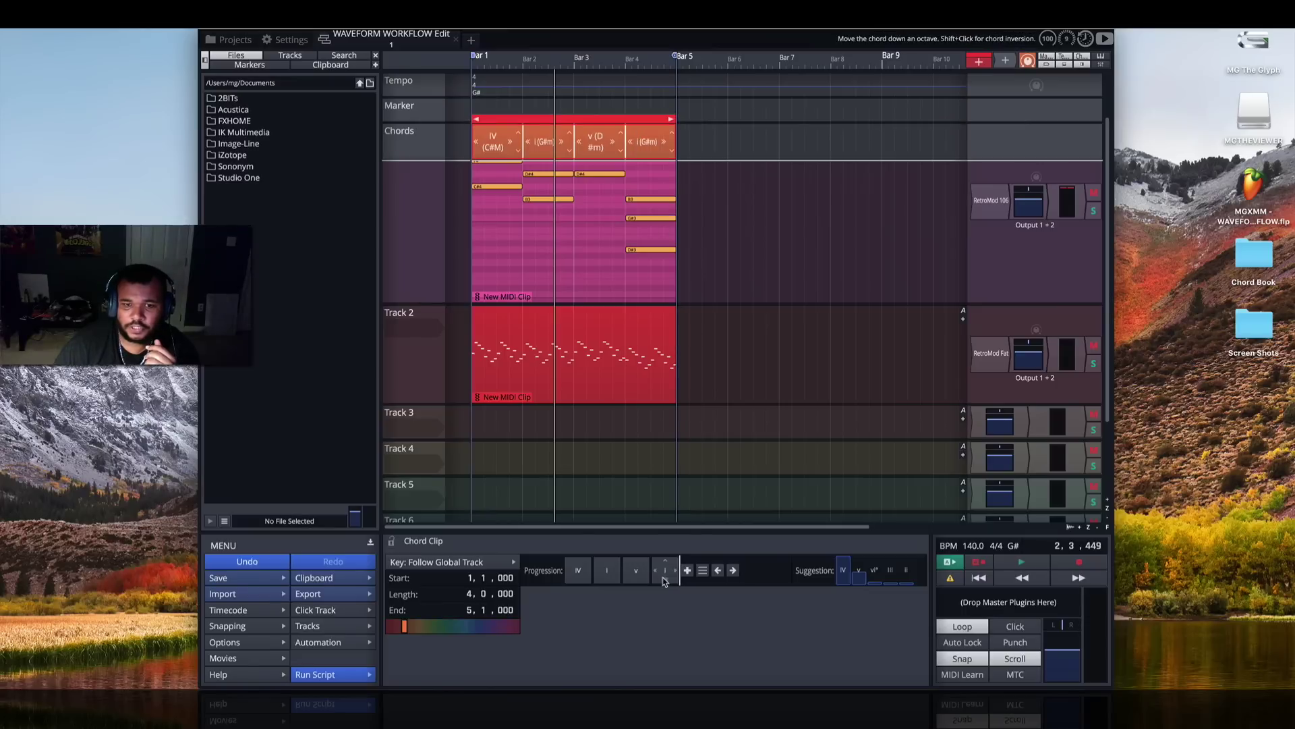
# - Load RetroMod Lead on Track 3 with the Snappy Bass preset and place a new clip at bar 1
pyautogui.click(971, 277)
pyautogui.moveTo(919, 382)
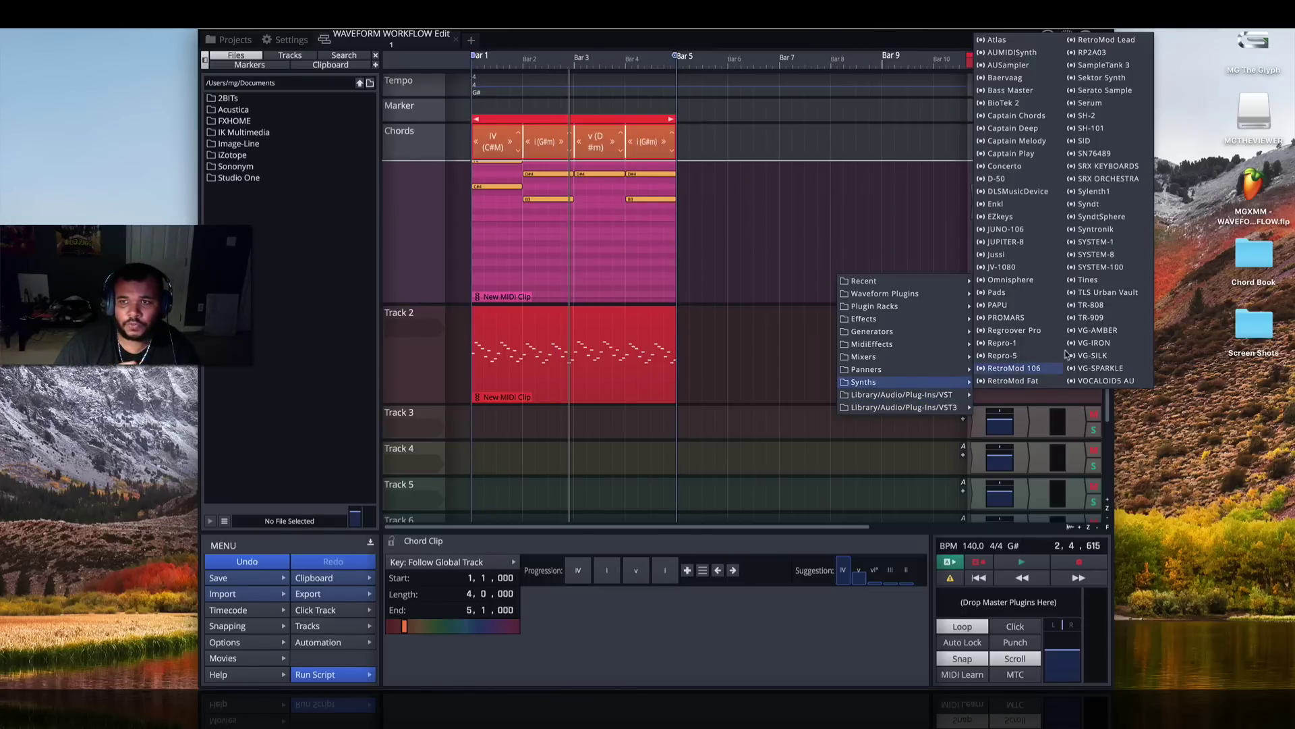
pyautogui.click(1117, 39)
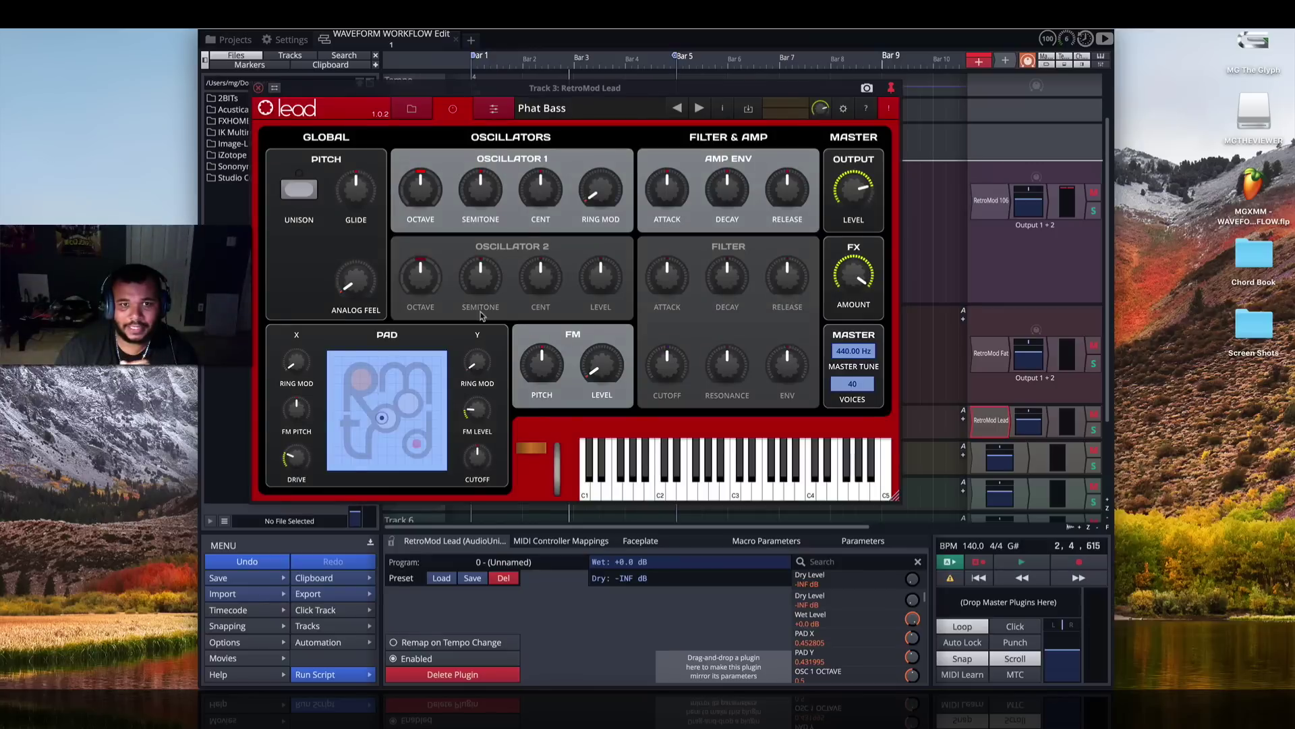
pyautogui.click(411, 108)
pyautogui.click(776, 241)
pyautogui.click(258, 88)
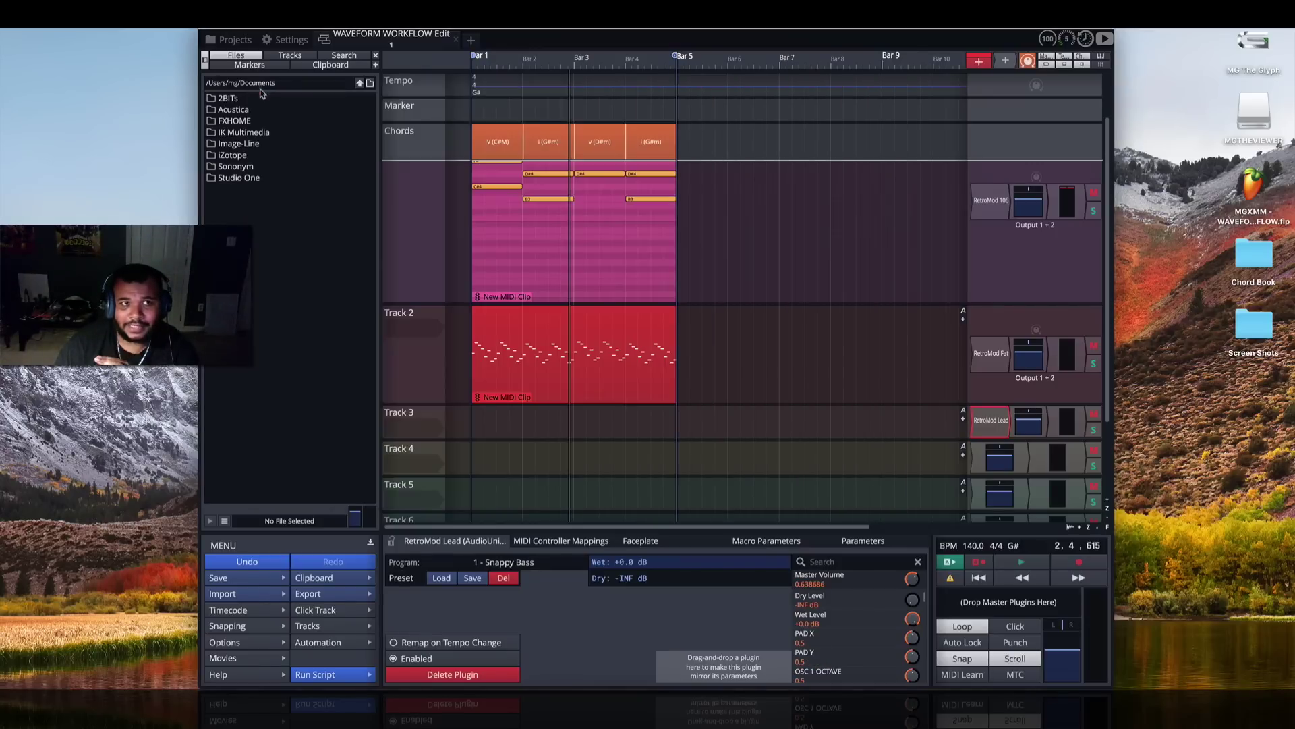
pyautogui.moveTo(981, 68); pyautogui.dragTo(473, 432)
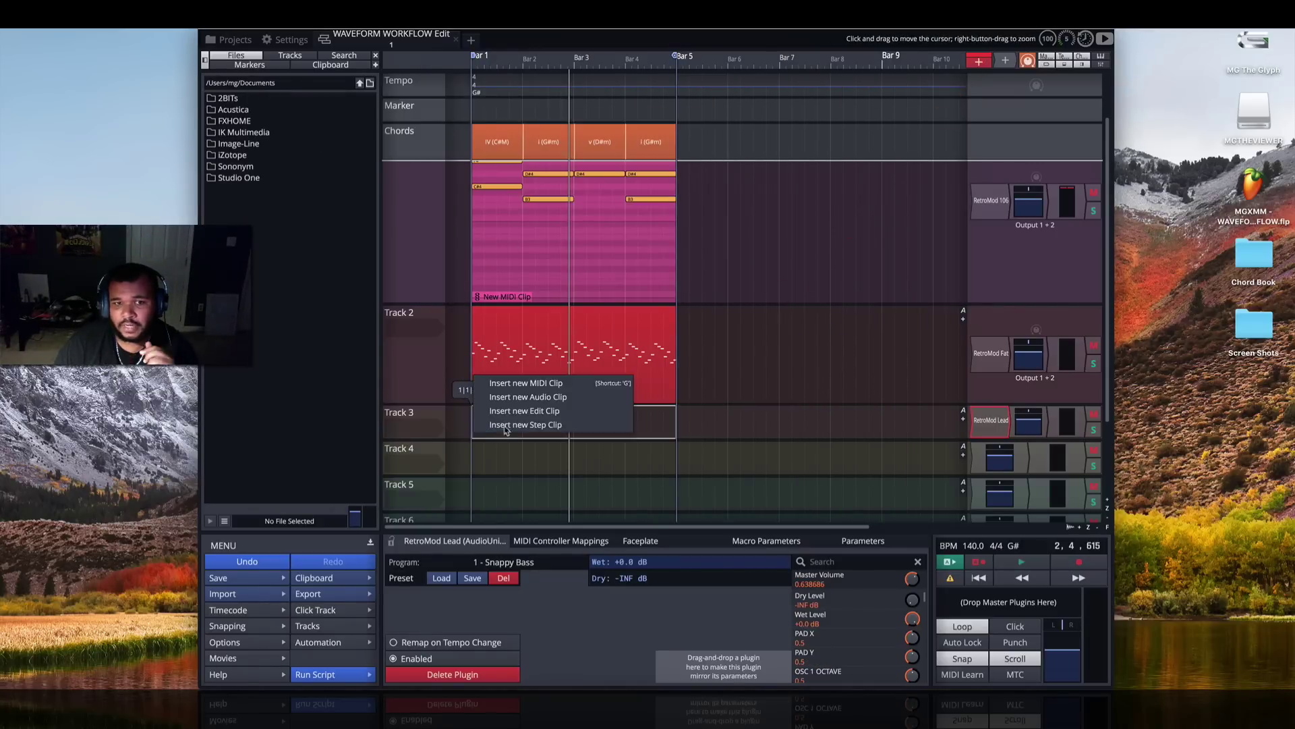
# - Insert a MIDI clip on Track 3 with a generated Bassline using Simple Bass 1, then play it
pyautogui.click(555, 383)
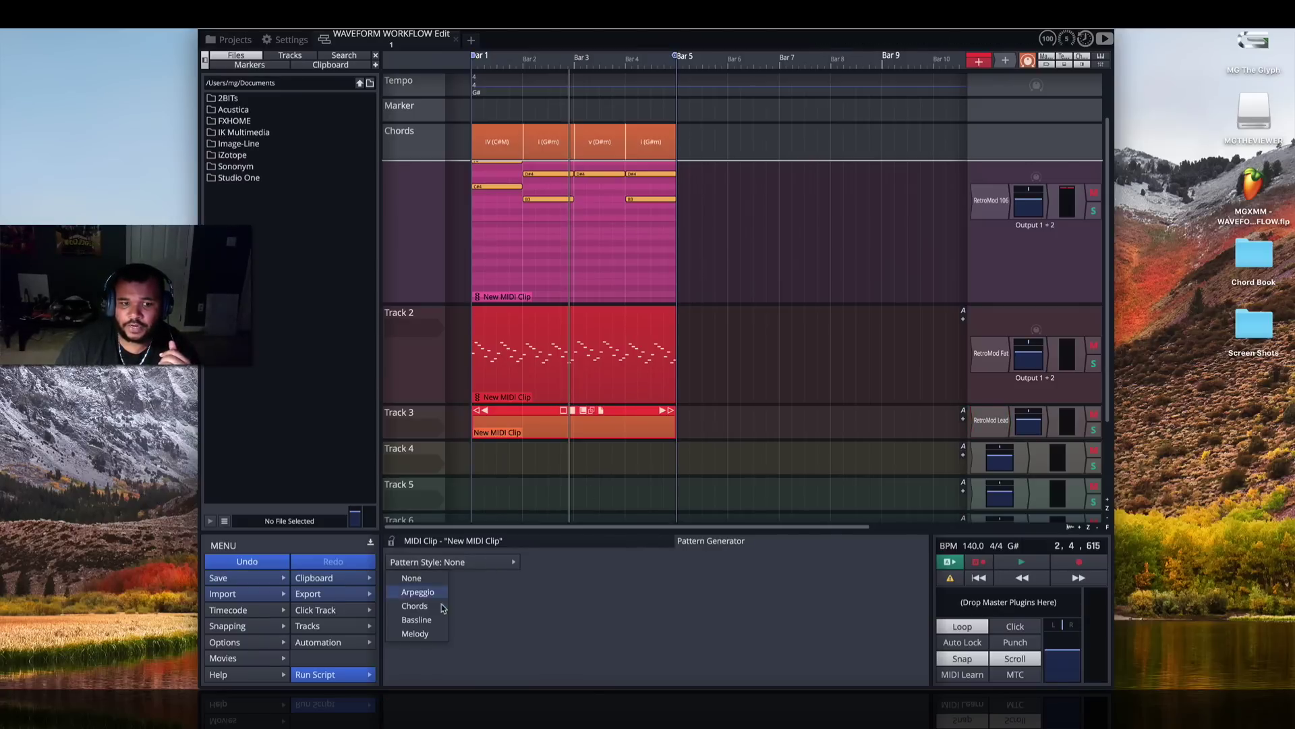
pyautogui.click(436, 620)
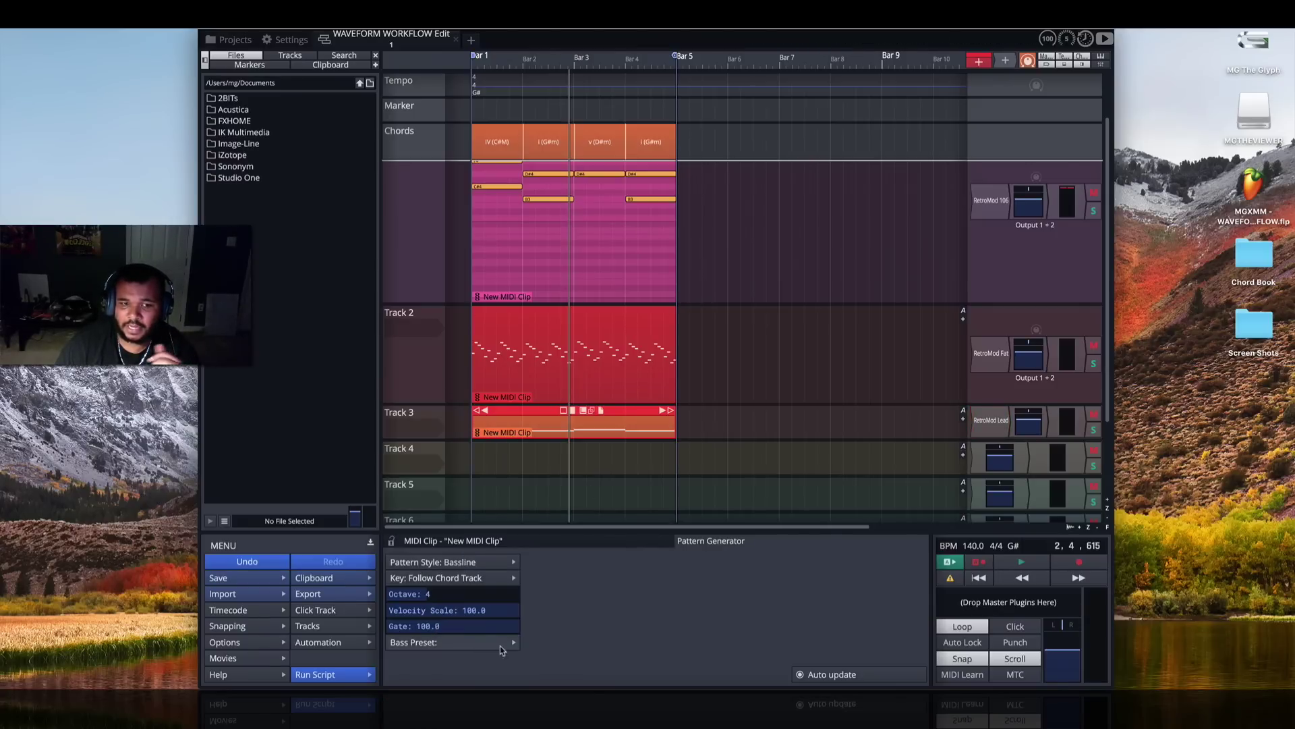
pyautogui.moveTo(435, 445); pyautogui.dragTo(435, 496)
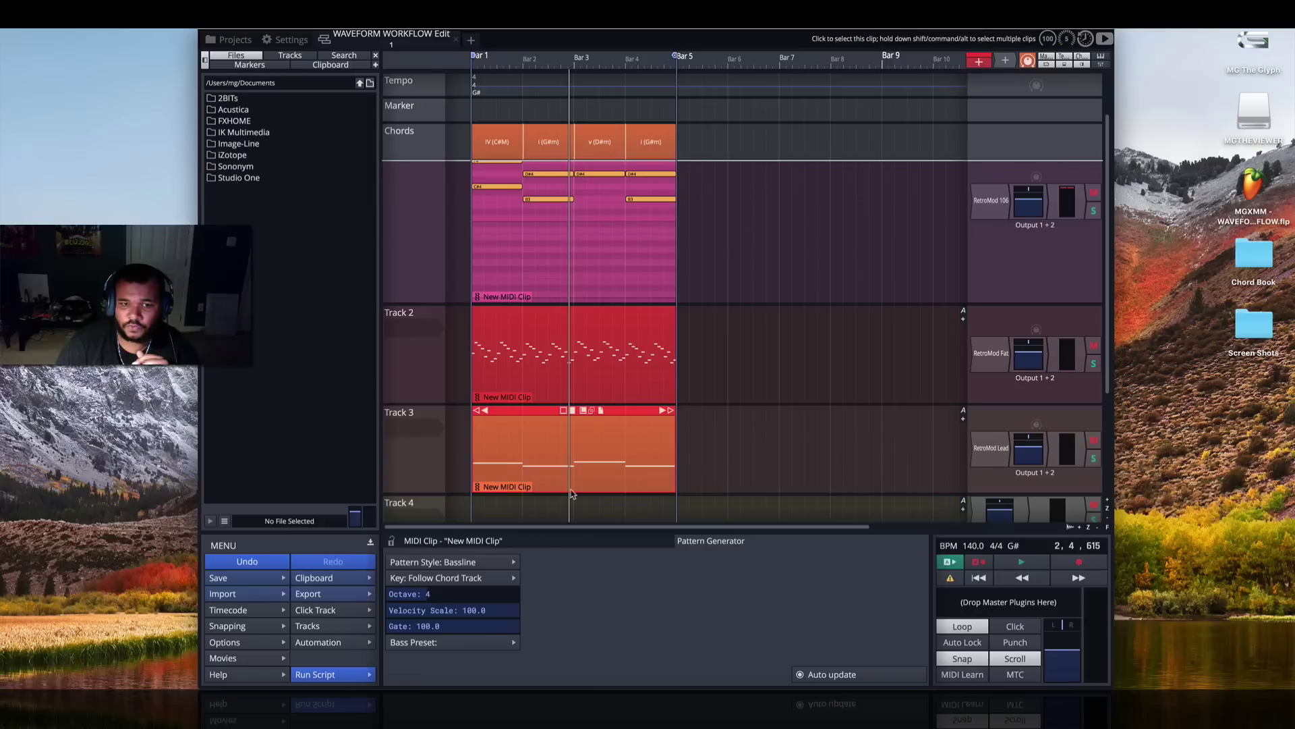
pyautogui.click(491, 645)
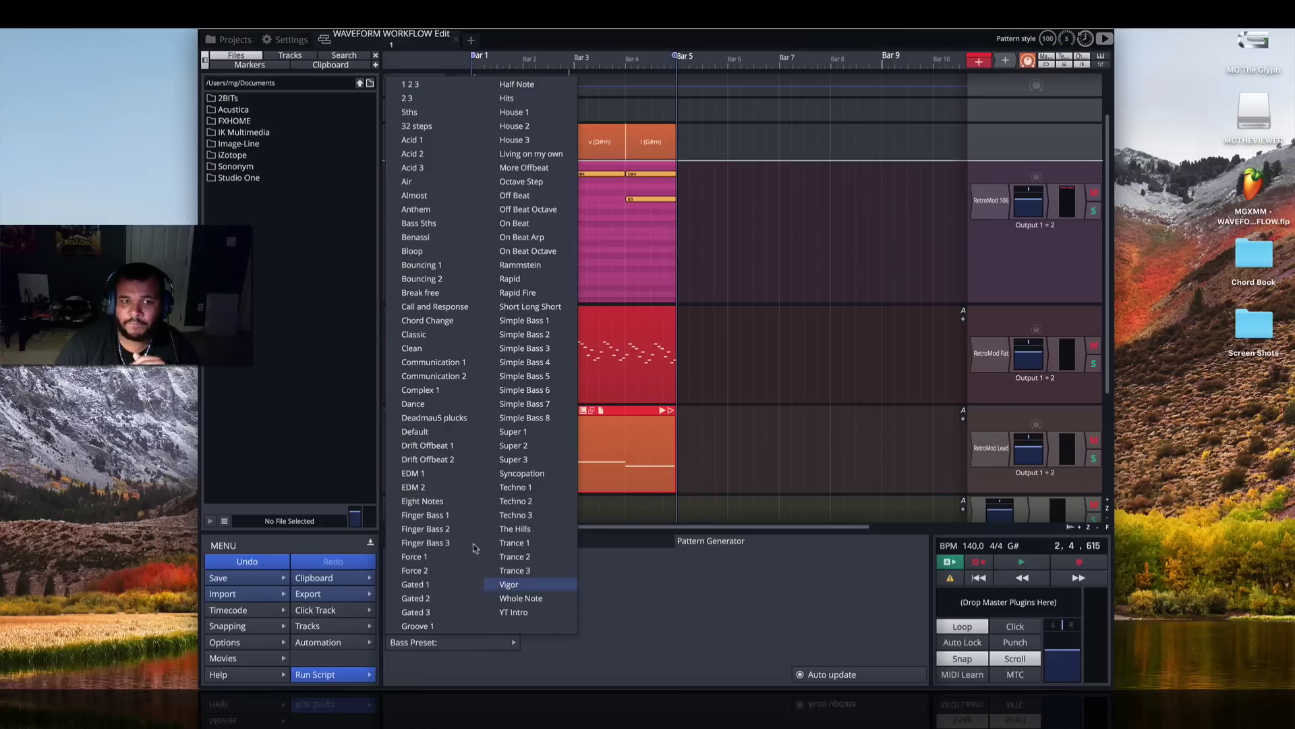
pyautogui.click(524, 320)
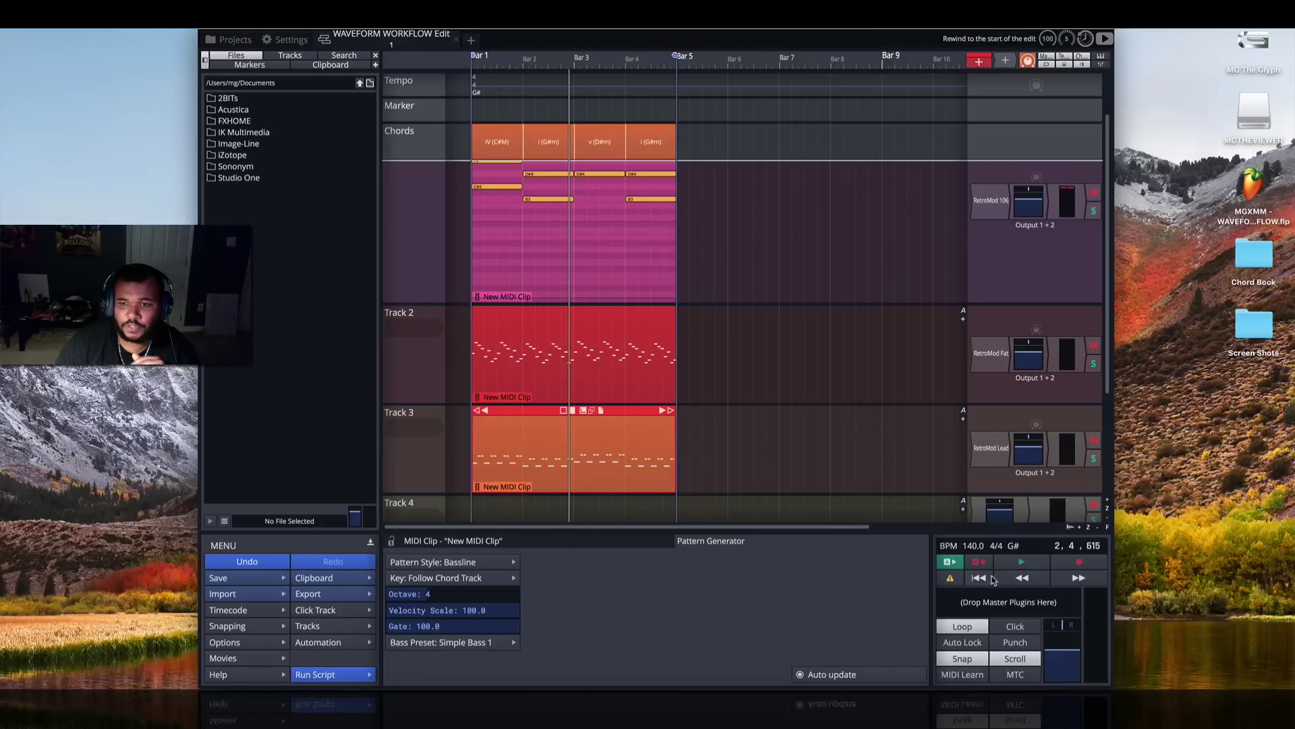
pyautogui.click(1022, 561)
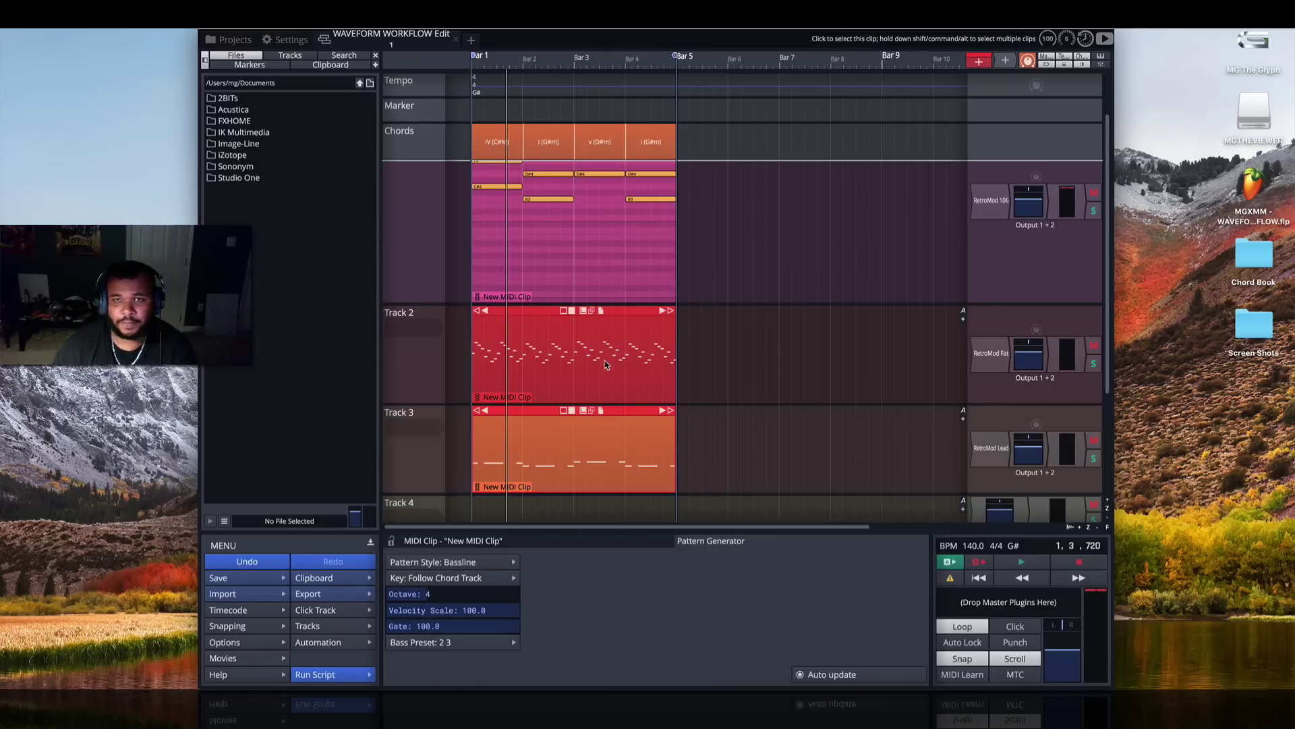
# - Fit all tracks on screen and select the chord, arp and bass clips
pyautogui.press('z')
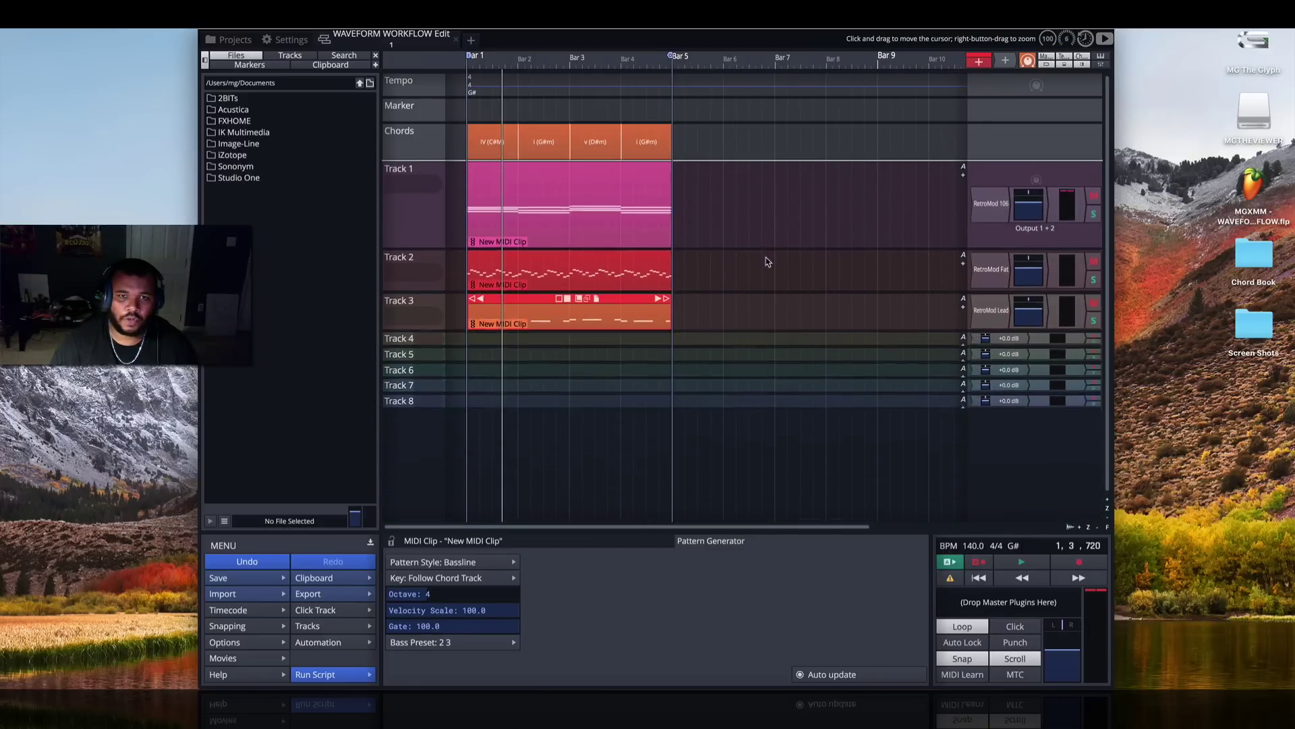
pyautogui.click(633, 195)
pyautogui.keyDown('shift'); pyautogui.click(614, 297); pyautogui.keyUp('shift')
pyautogui.keyDown('shift'); pyautogui.click(616, 294); pyautogui.keyUp('shift')
# - Rename Track 1 to CHORDS and reselect the three generated clips
pyautogui.click(426, 172)
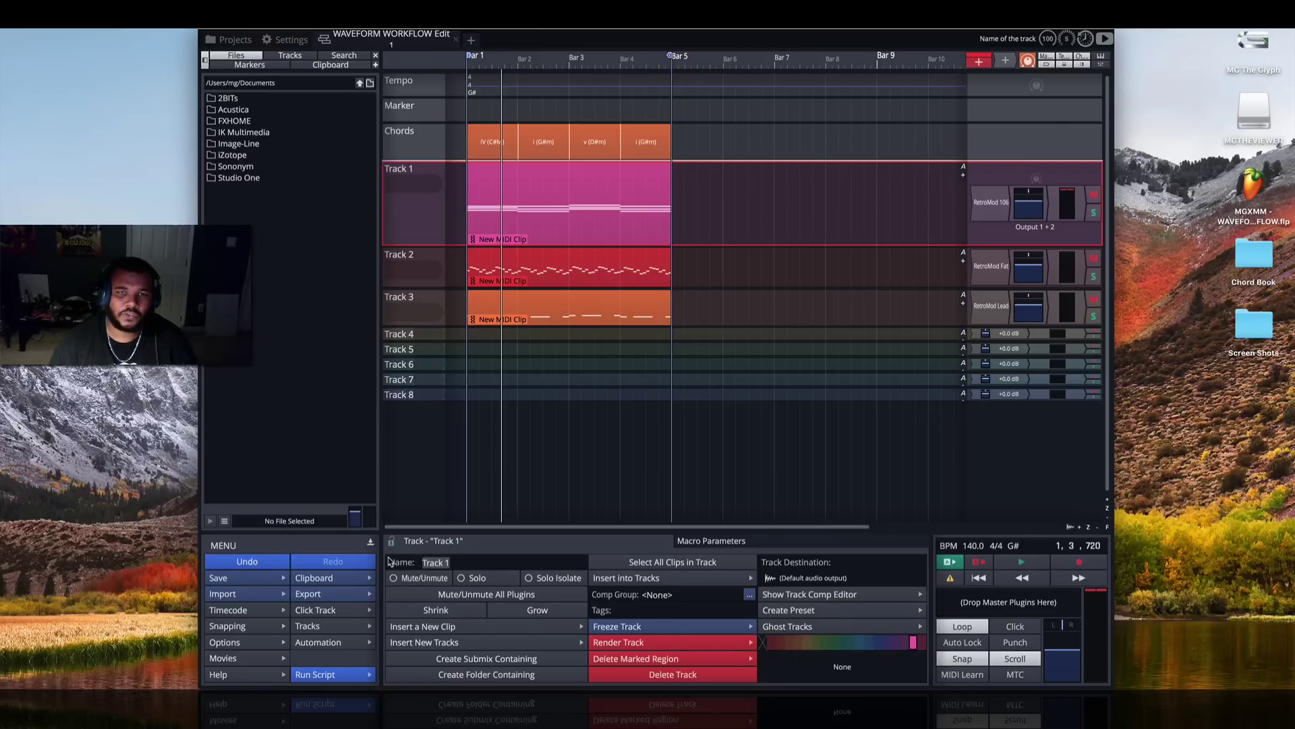
pyautogui.write('HORDS')
pyautogui.press('Return')
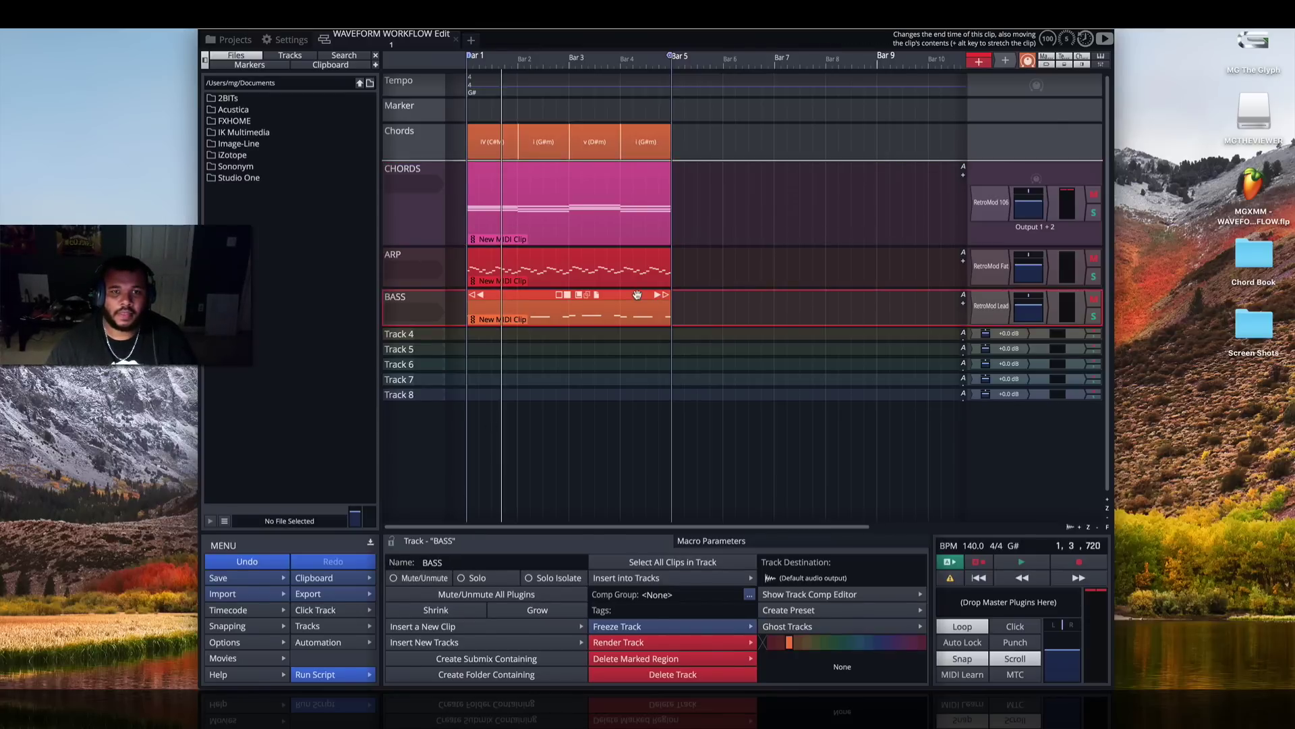
pyautogui.click(637, 294)
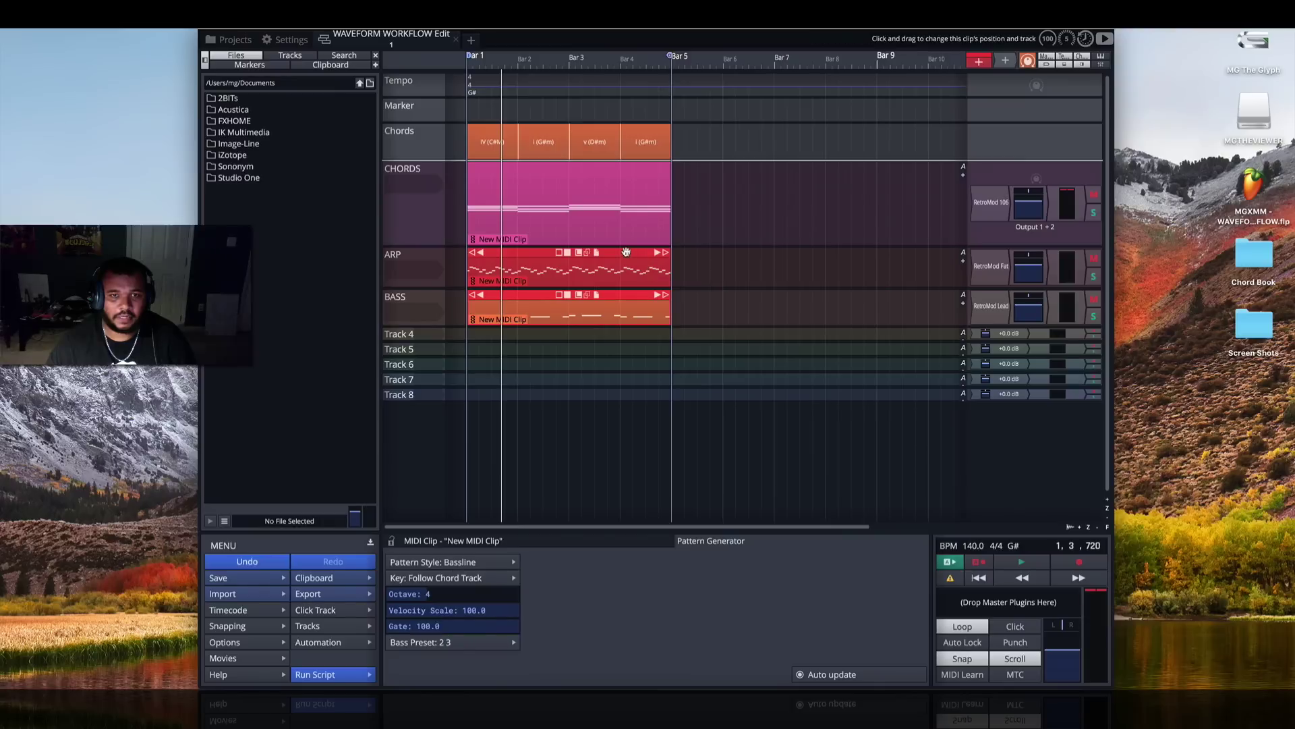
pyautogui.keyDown('shift'); pyautogui.click(633, 258); pyautogui.keyUp('shift')
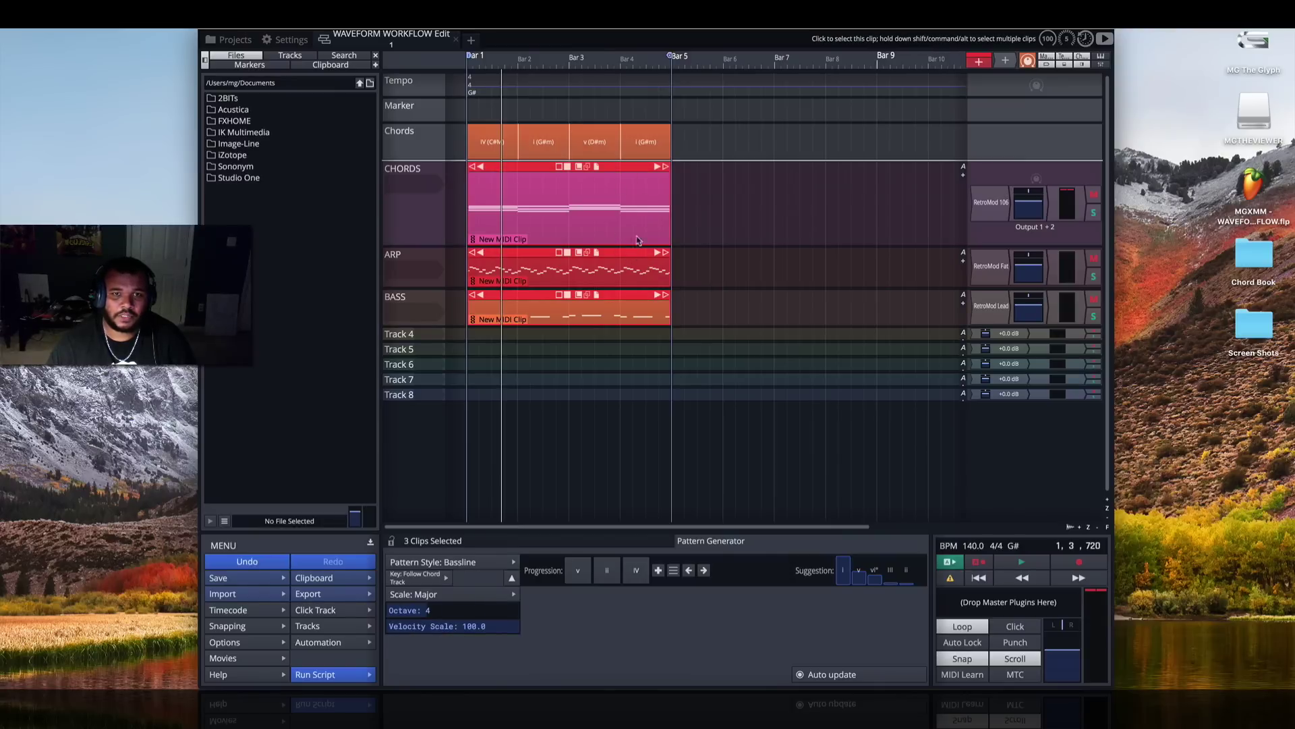
pyautogui.click(309, 594)
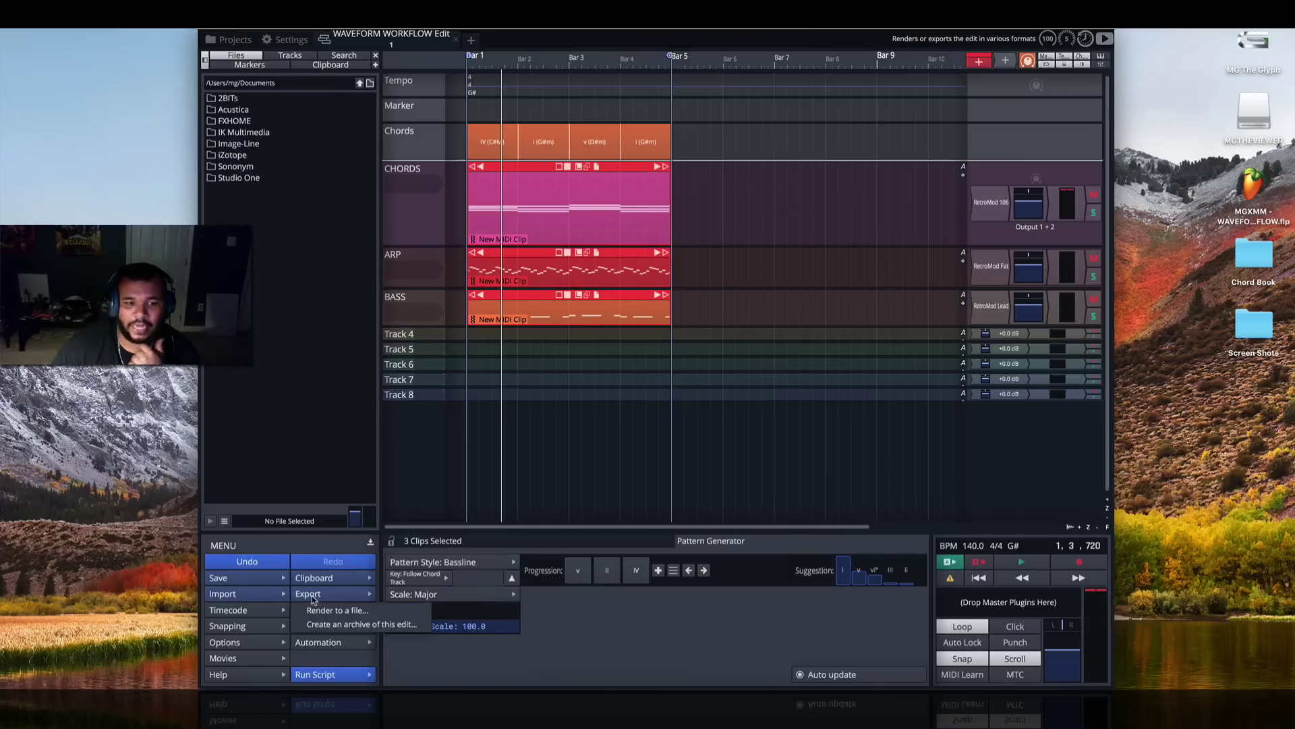
# - Render each track to a separate TRAPIT MIDI file on the Desktop, then minimise Waveform
pyautogui.click(337, 610)
pyautogui.click(868, 261)
pyautogui.click(796, 266)
pyautogui.tripleClick(686, 143)
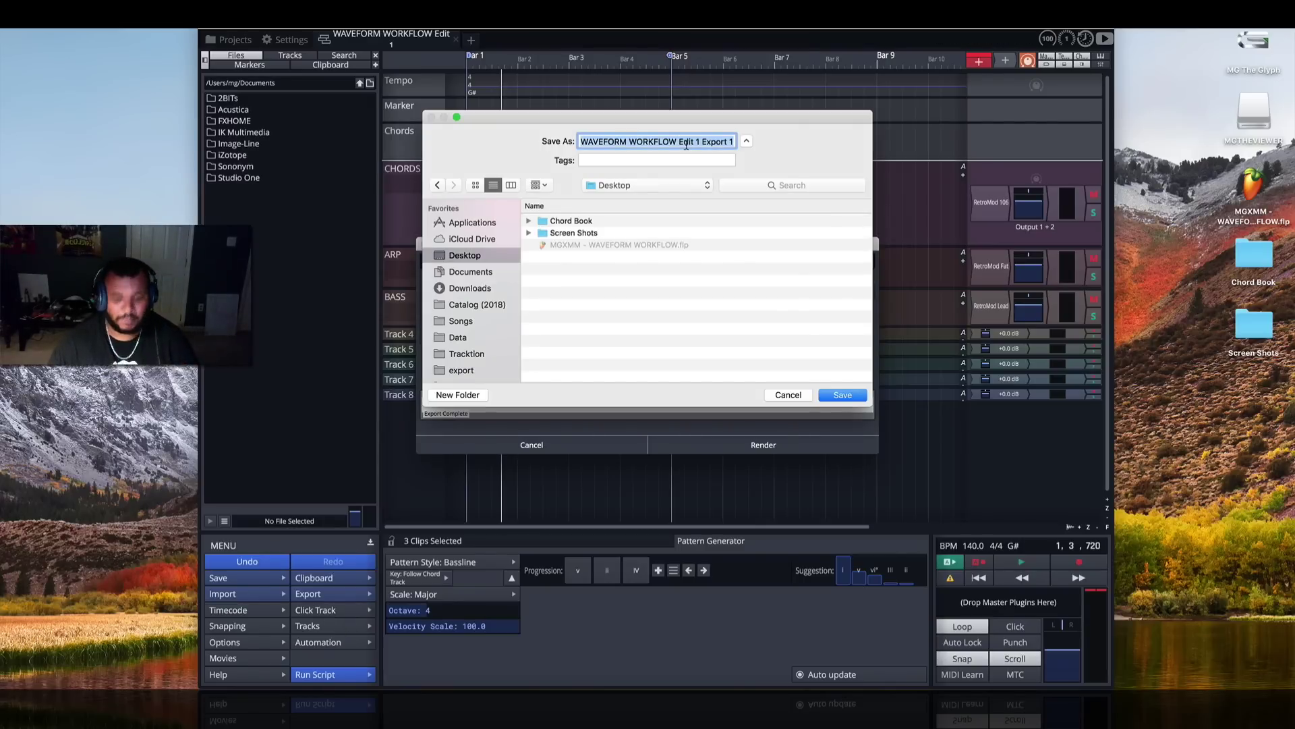
pyautogui.write('TRAPIT')
pyautogui.press('Return')
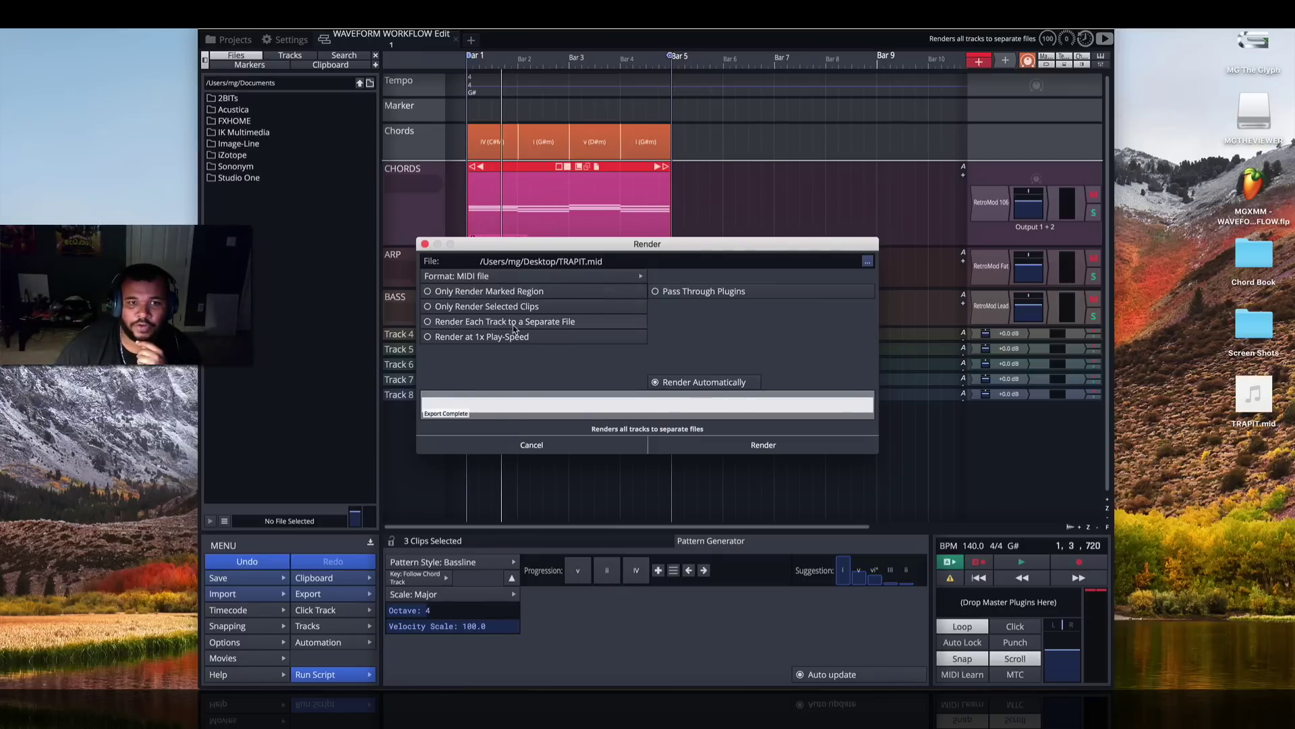
pyautogui.click(766, 445)
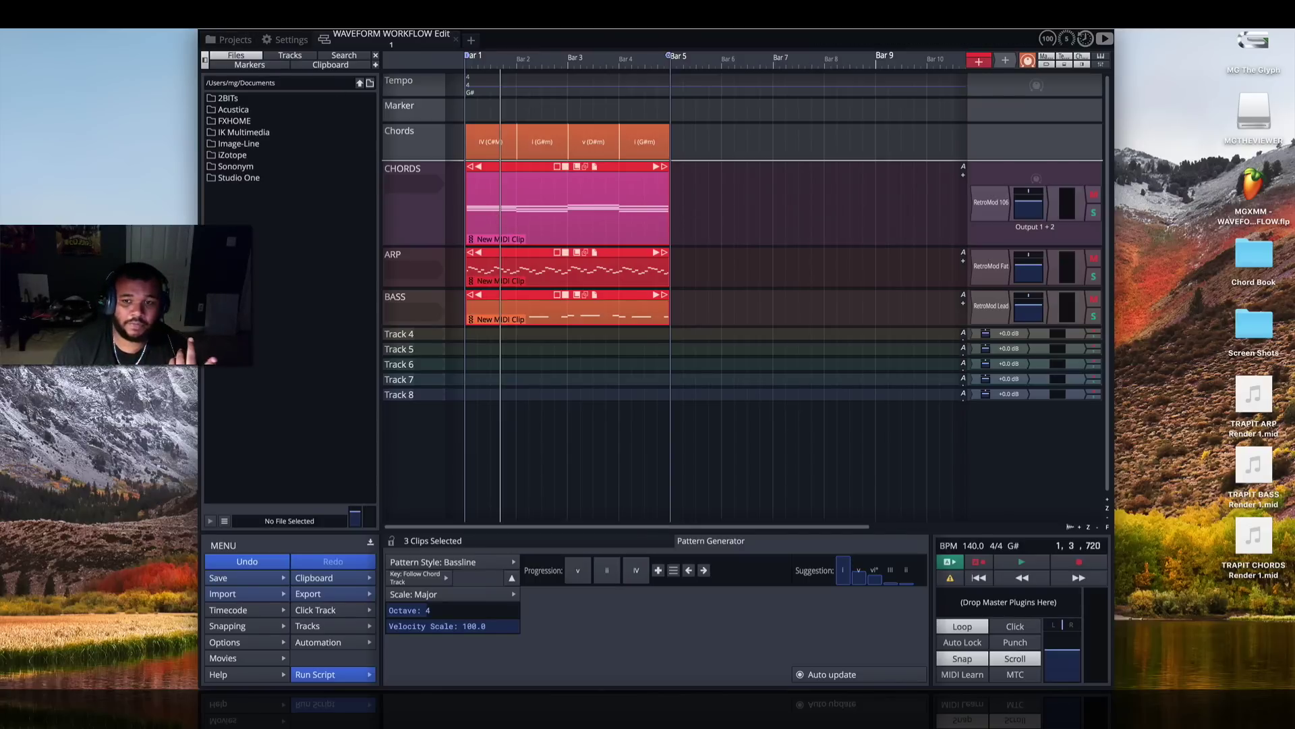
pyautogui.press('super+m')
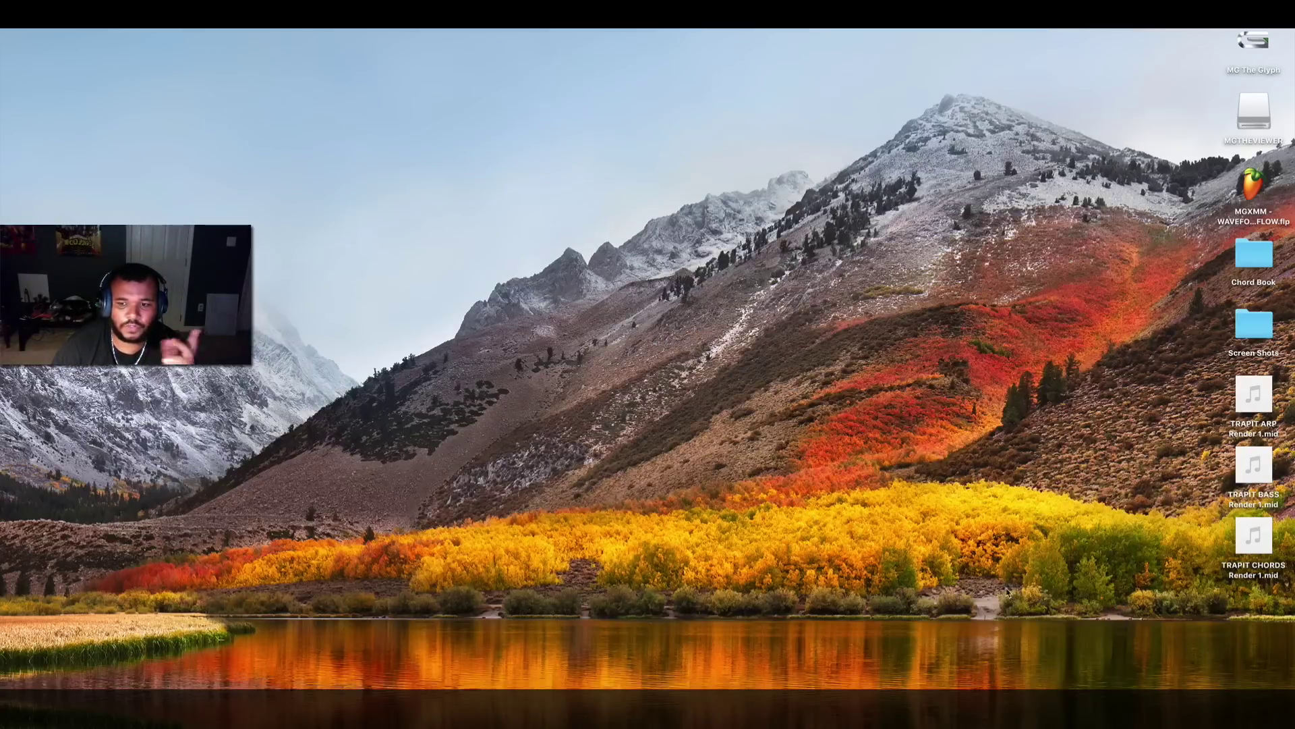
# - Drag the three TRAPIT .mid files from the Desktop into FL Studio's Channel Rack
pyautogui.click(1026, 705)
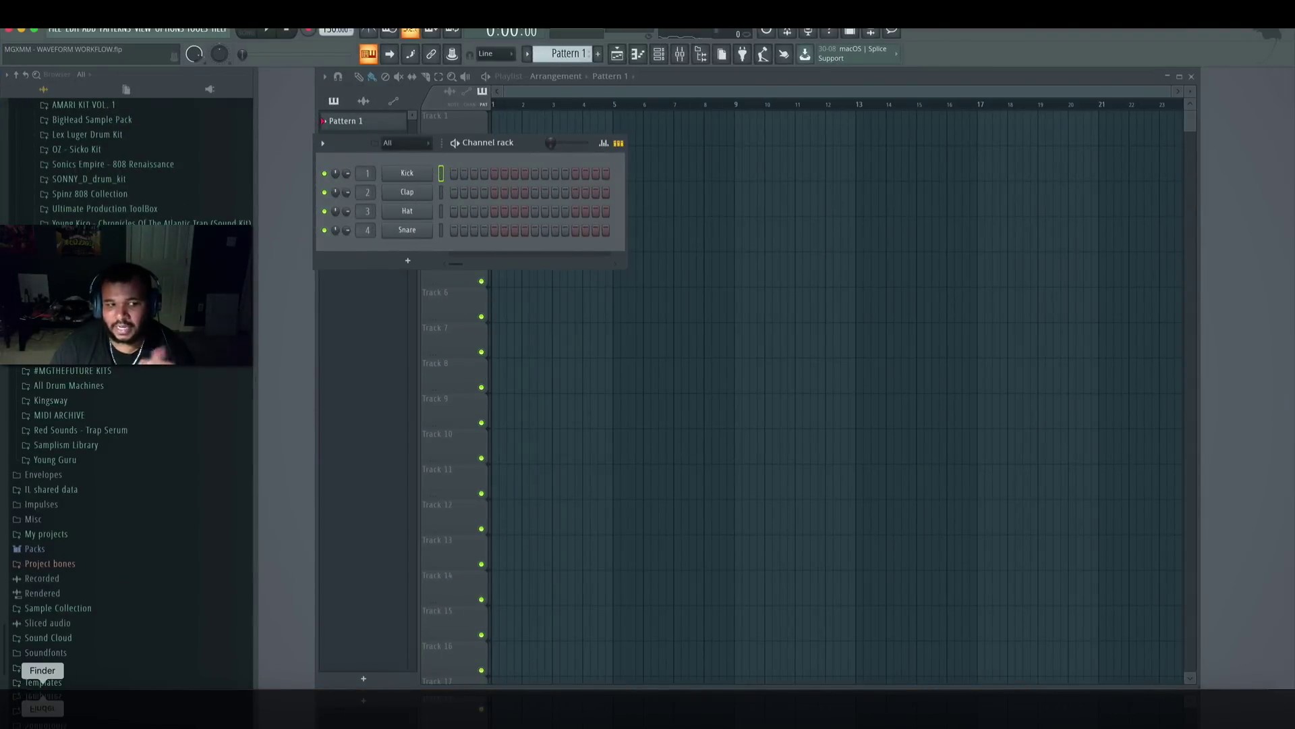
pyautogui.click(40, 684)
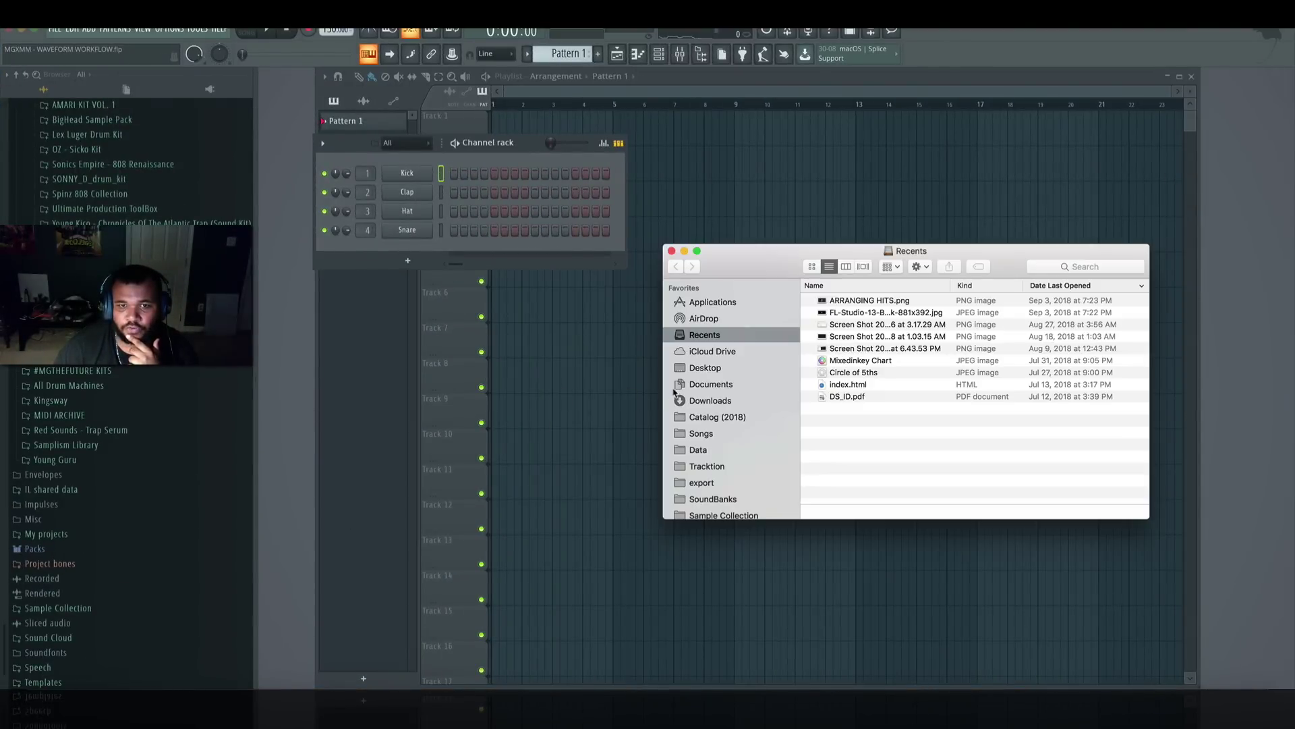
pyautogui.click(705, 367)
pyautogui.moveTo(827, 361); pyautogui.dragTo(527, 195)
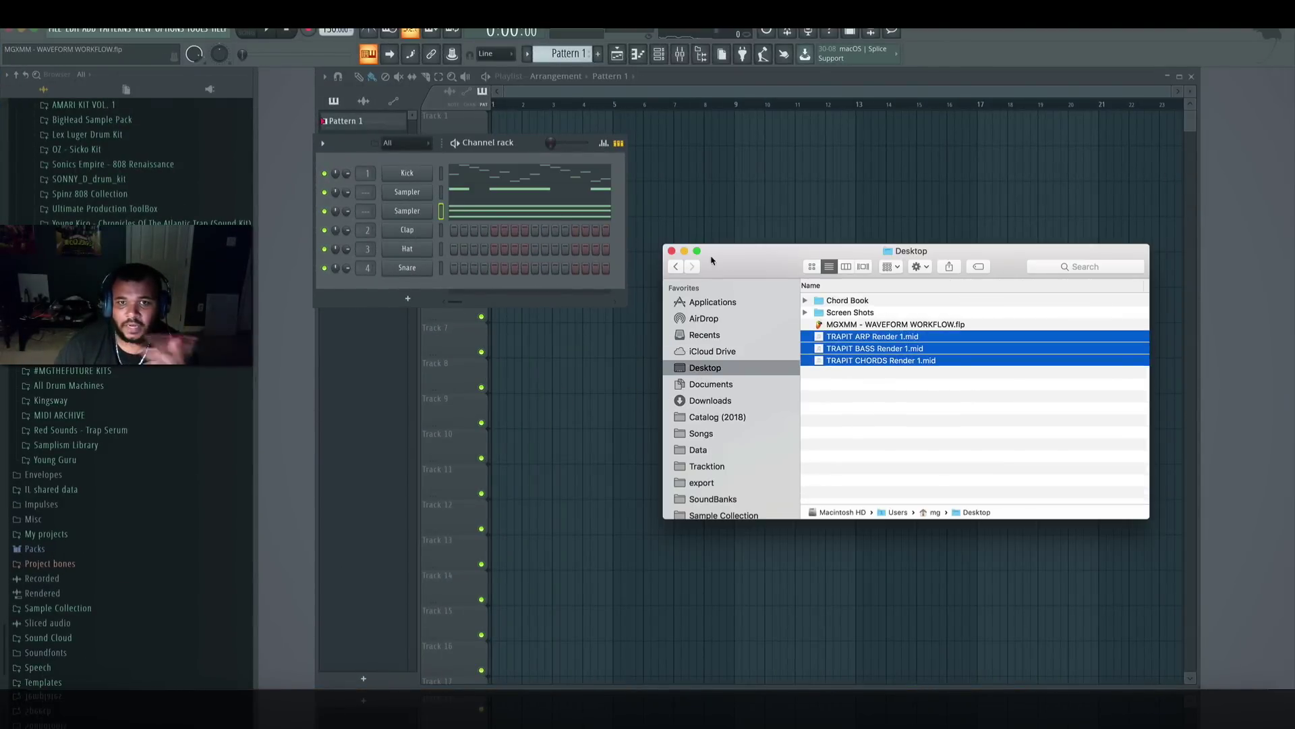
pyautogui.click(673, 252)
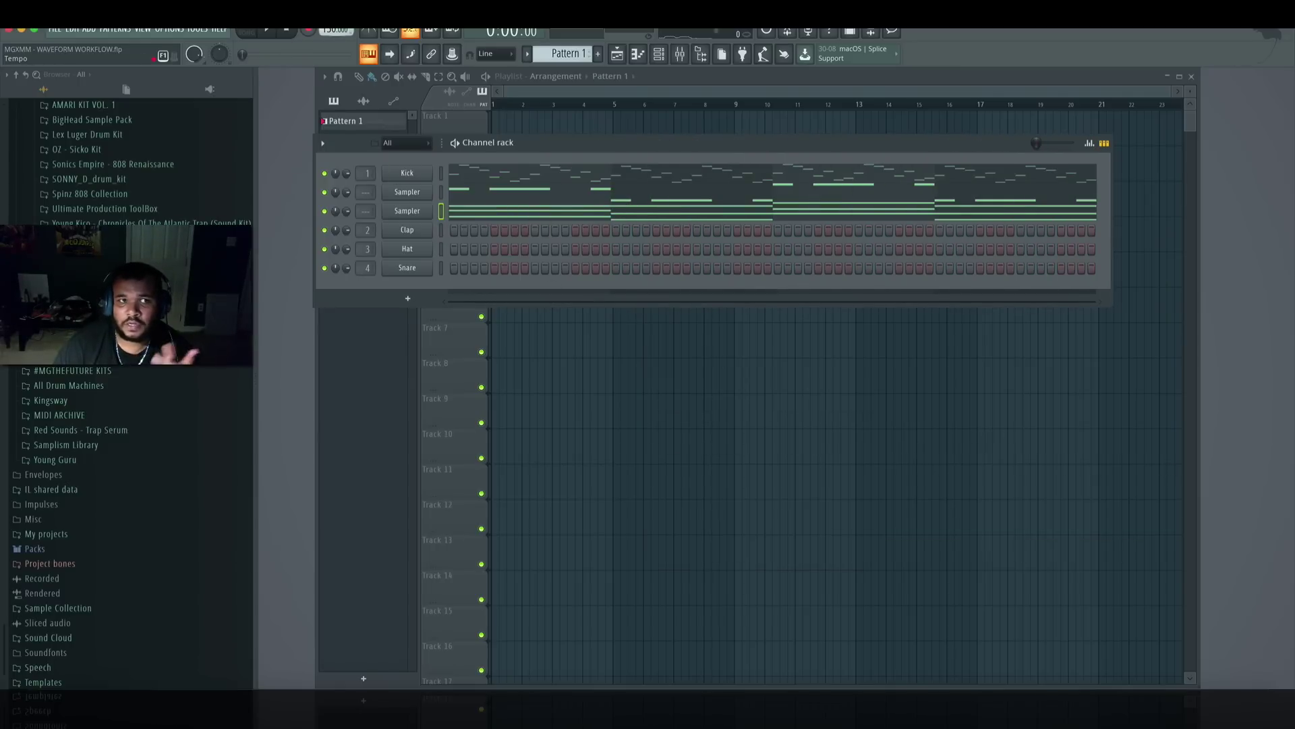
# - Set the tempo to 150 BPM and mute the Kick and upper Sampler channels
pyautogui.rightClick(336, 29)
pyautogui.click(472, 131)
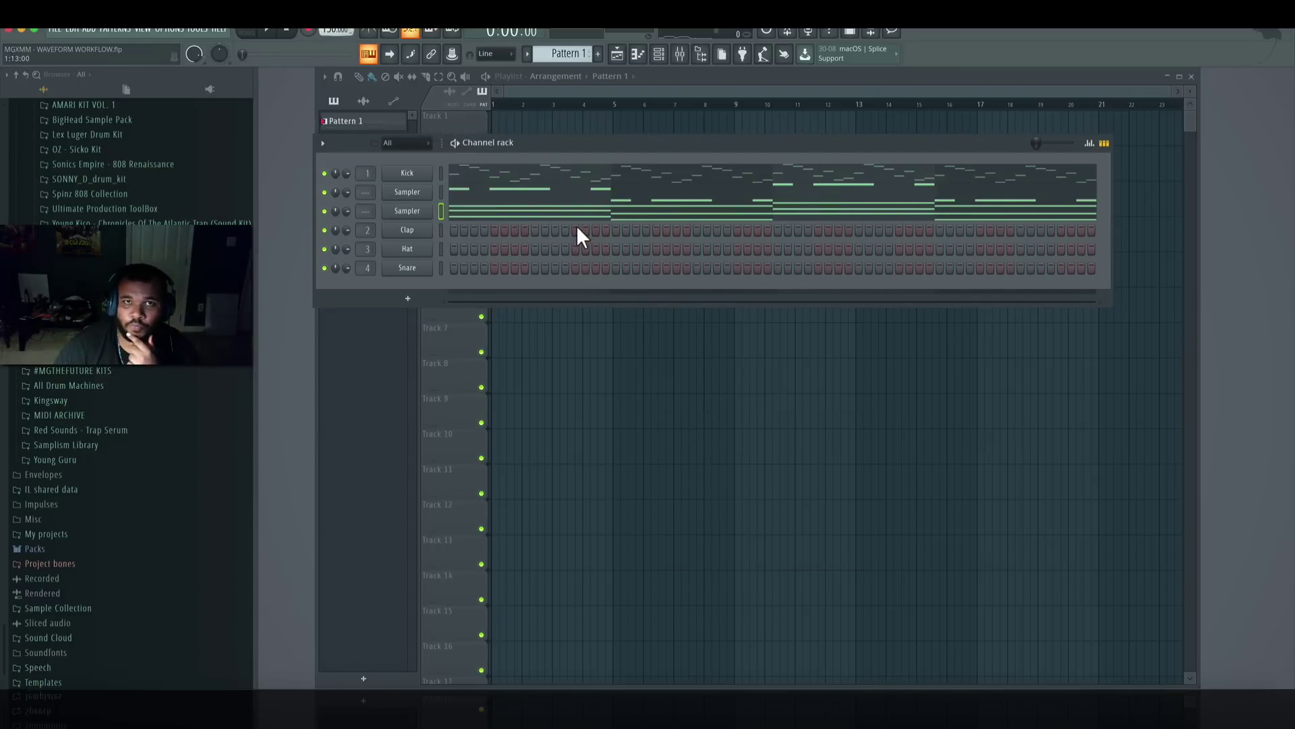
pyautogui.click(324, 173)
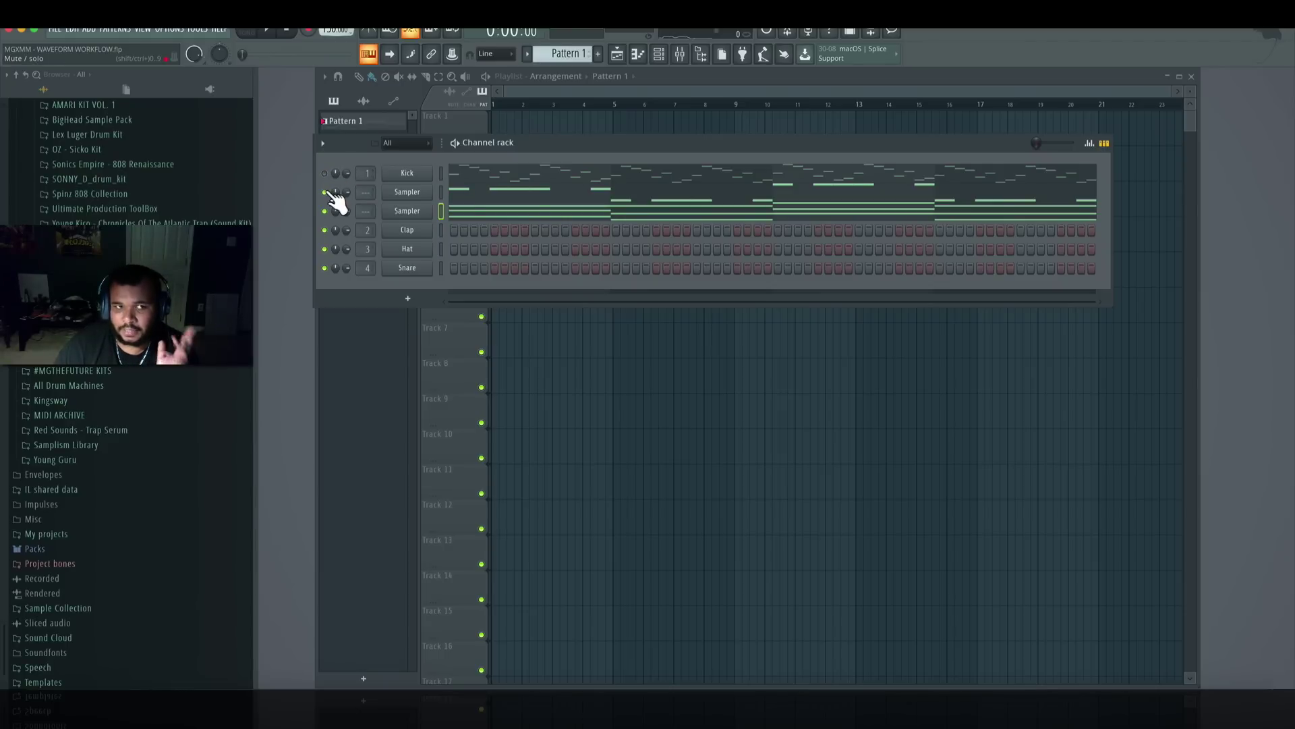
pyautogui.click(324, 192)
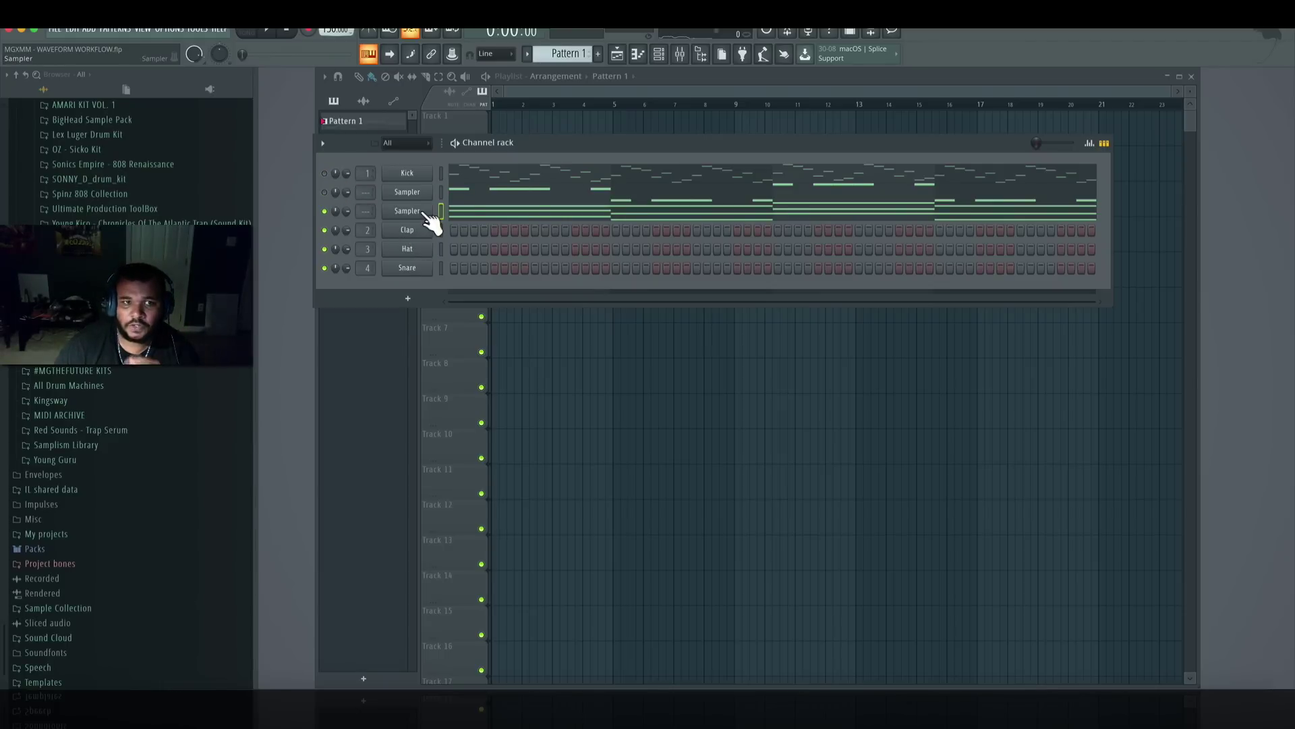
# - Replace the lower Sampler with Omnisphere and audition ARP + BPM, BPM Bells patches
pyautogui.rightClick(408, 211)
pyautogui.moveTo(491, 317)
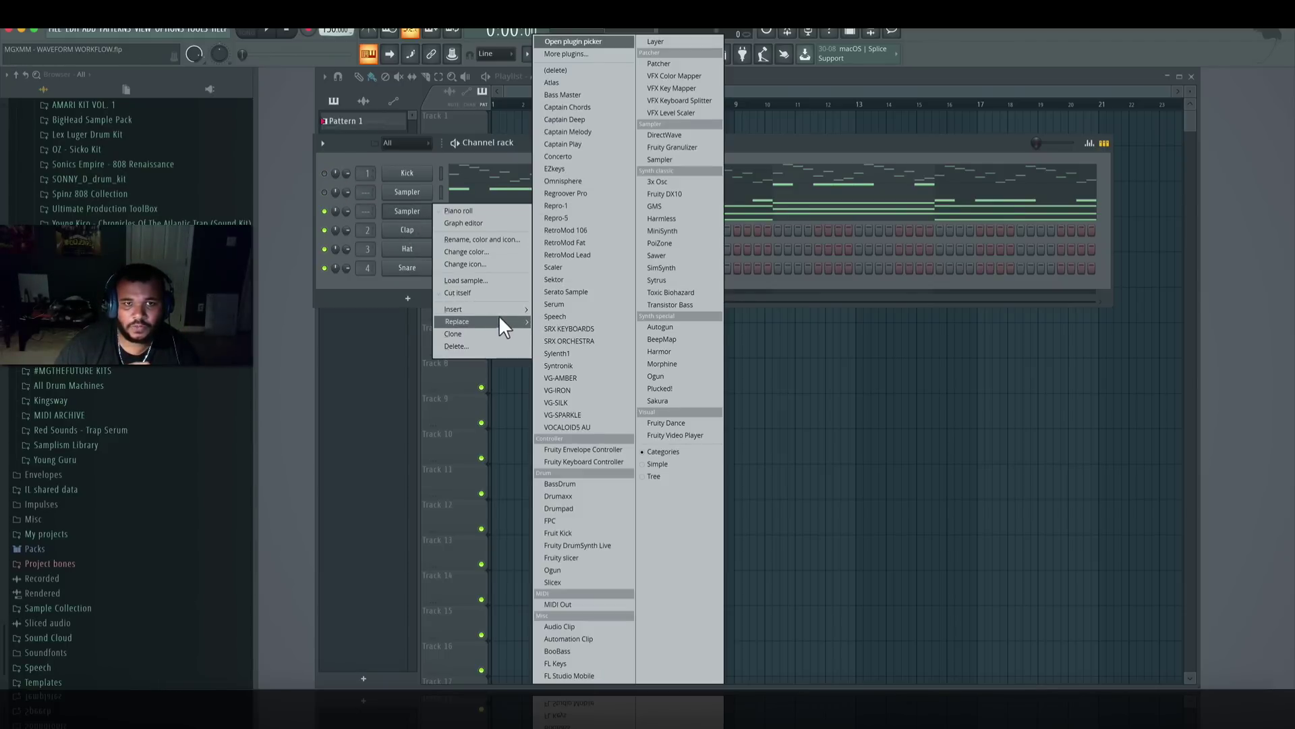
pyautogui.click(595, 181)
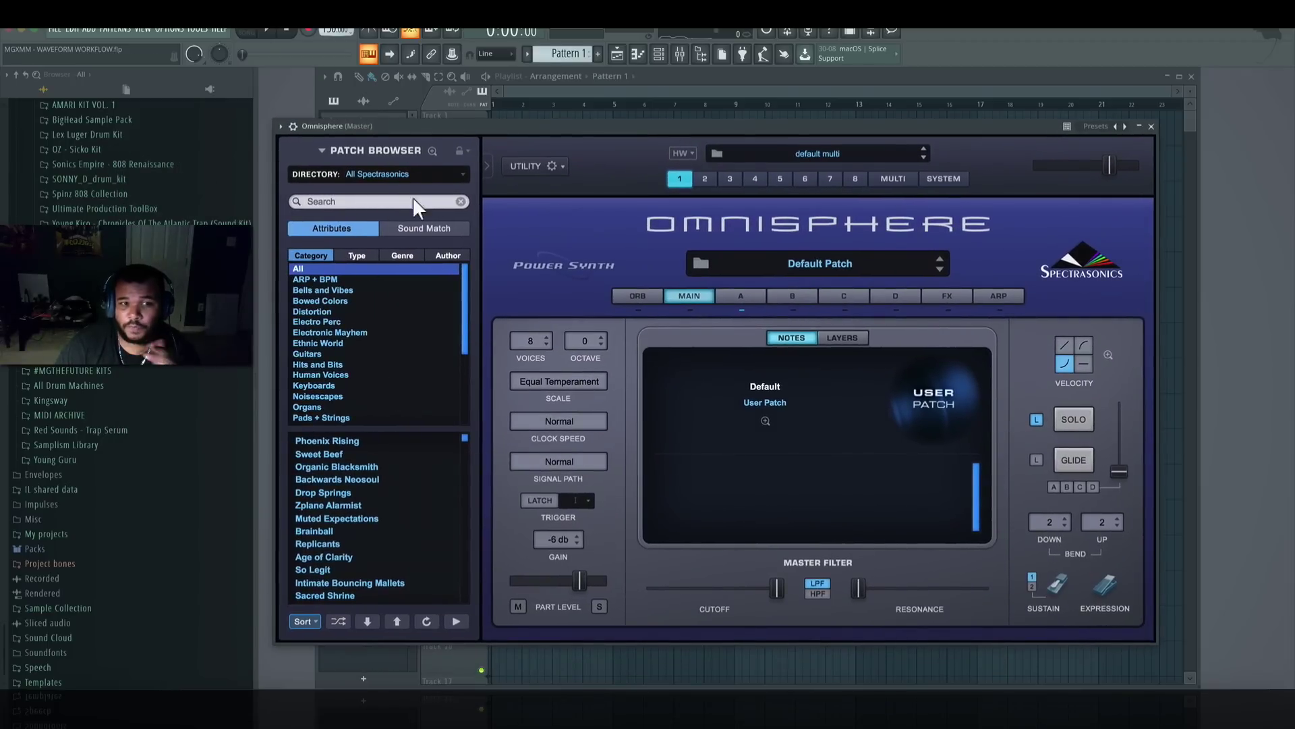
pyautogui.click(431, 151)
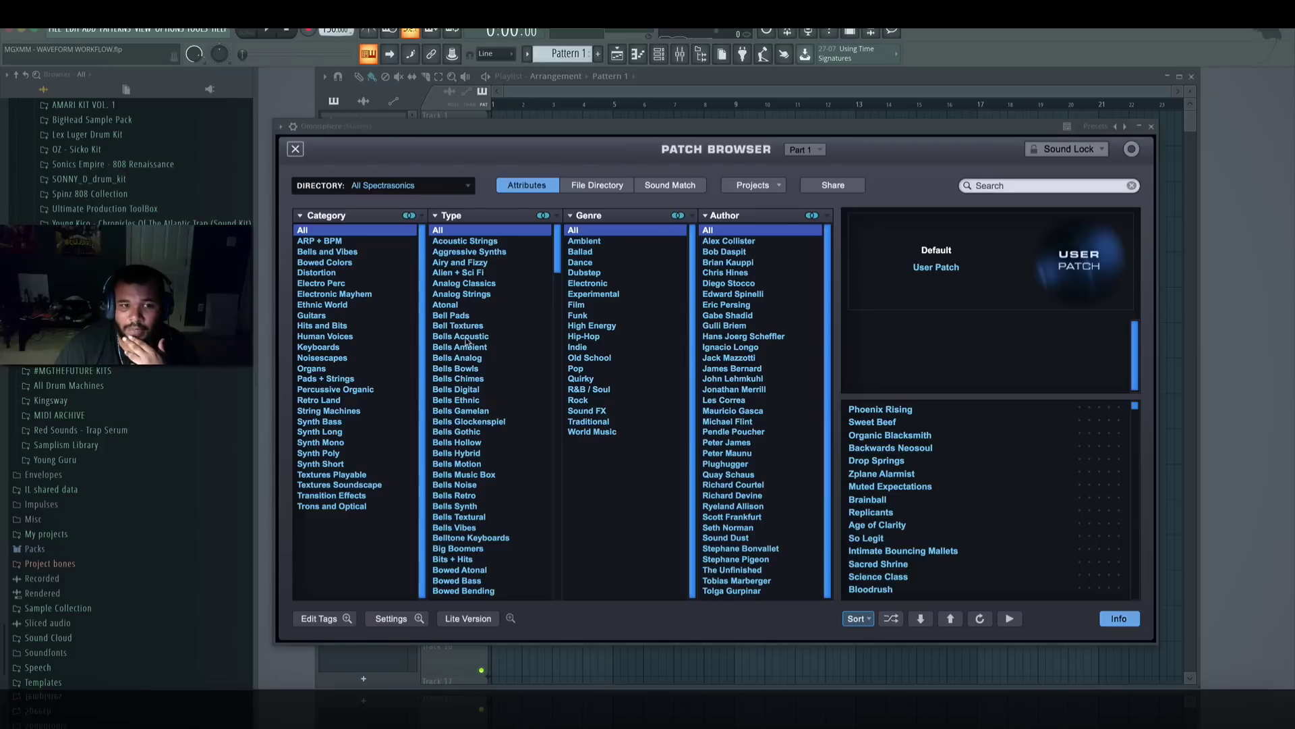
pyautogui.click(320, 240)
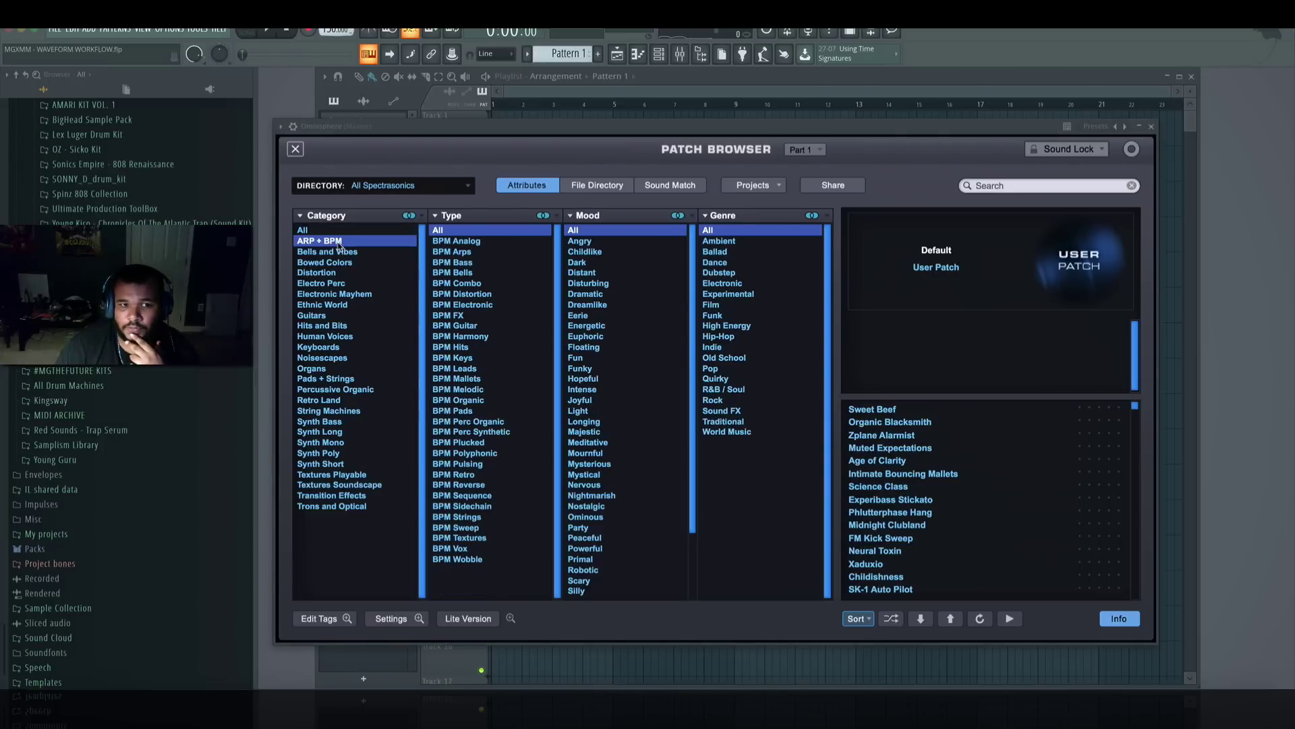
pyautogui.click(465, 275)
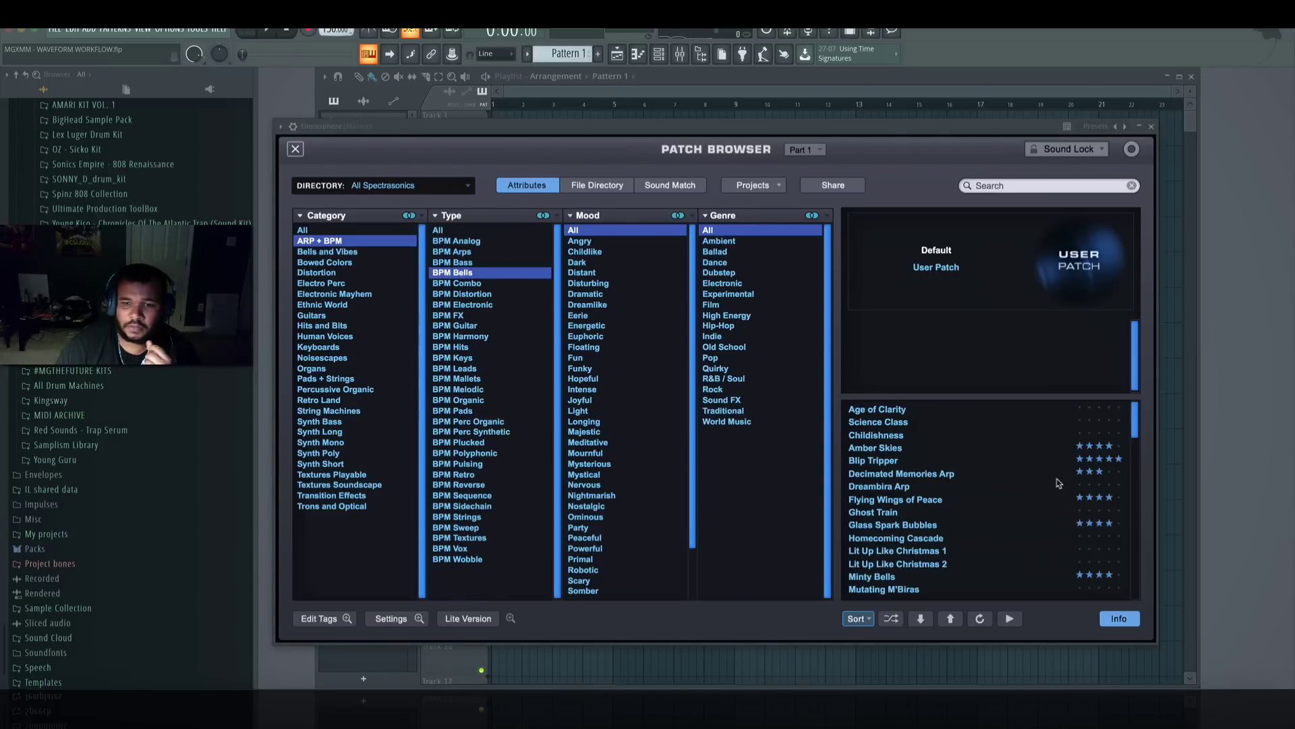
pyautogui.click(955, 461)
pyautogui.click(988, 499)
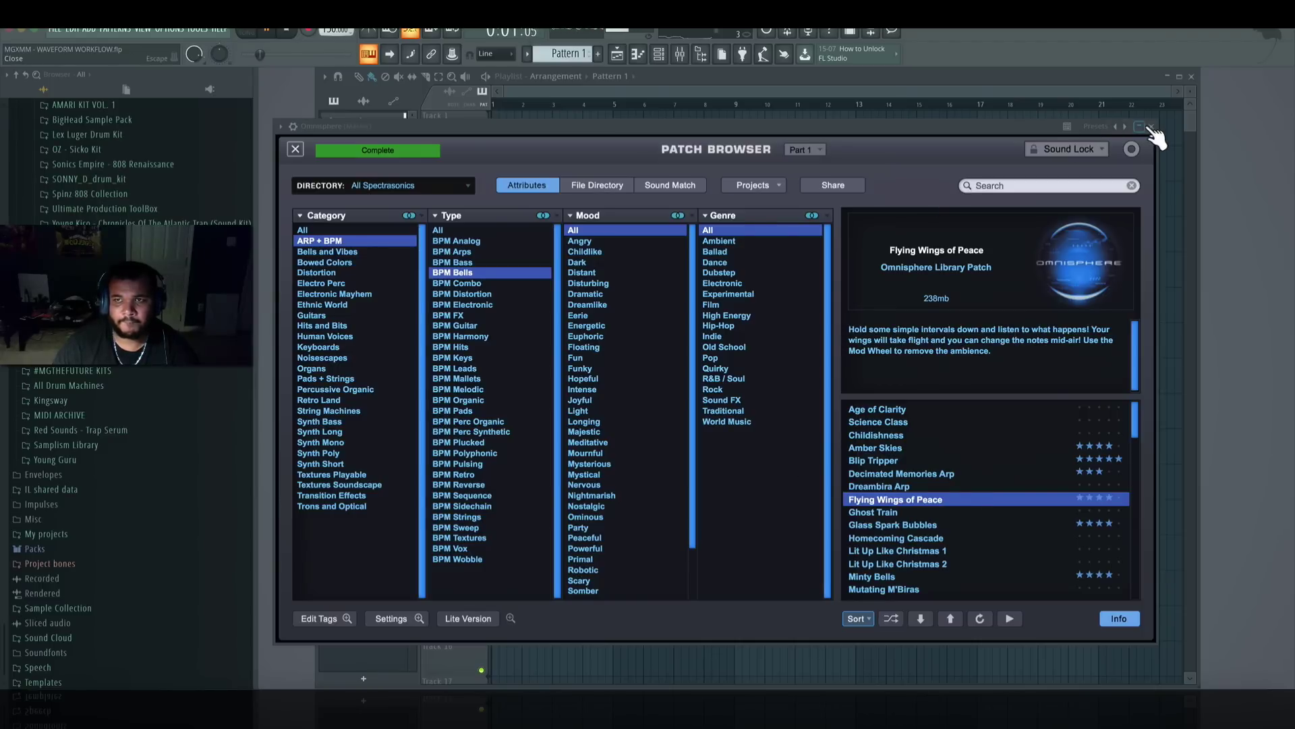
# - Load the Hardware Library patch PEAK - Sunny Day Simulation and close Omnisphere
pyautogui.scroll(-2, 970, 535)
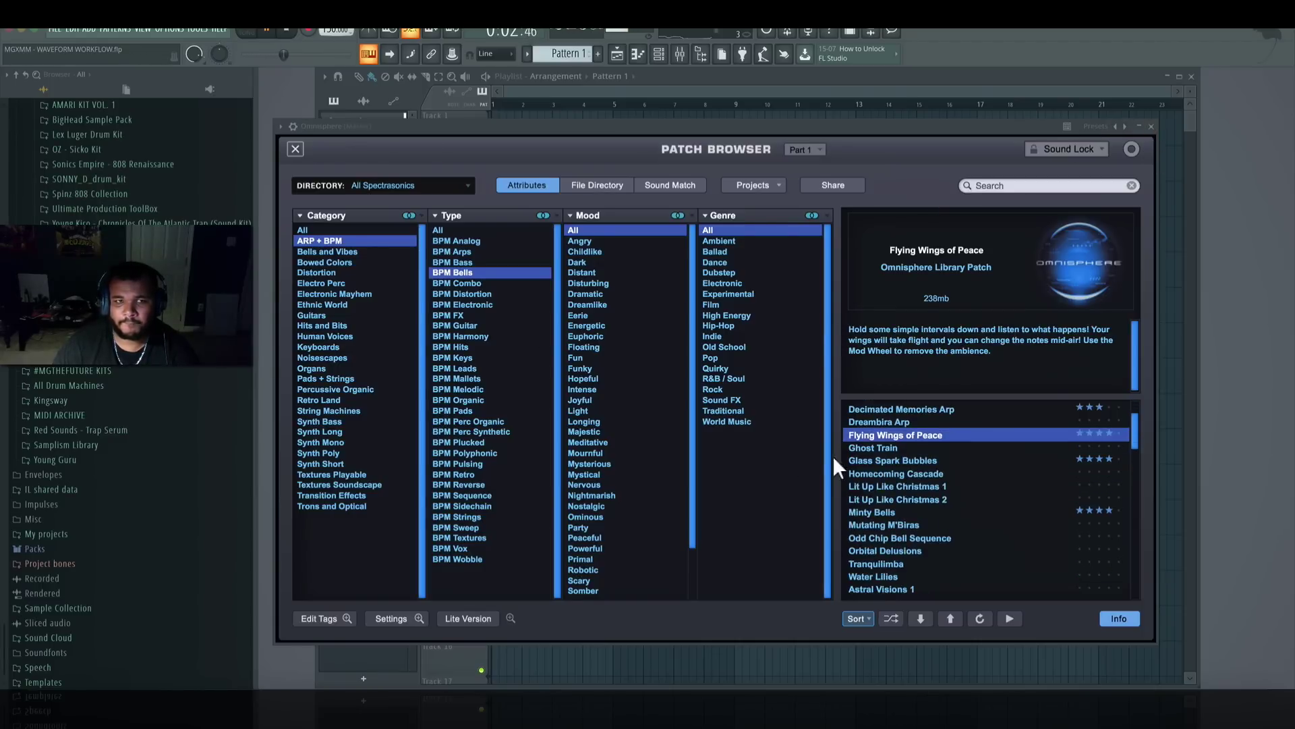
pyautogui.click(461, 191)
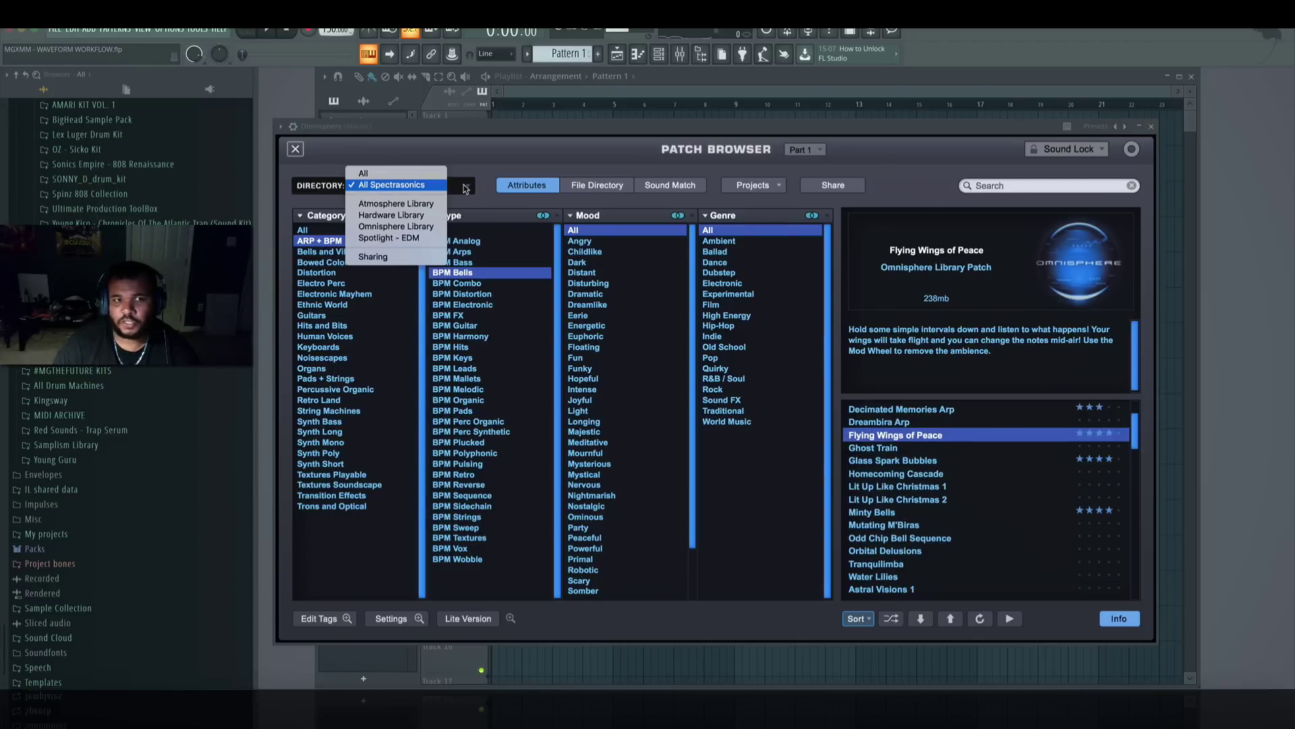
pyautogui.click(411, 215)
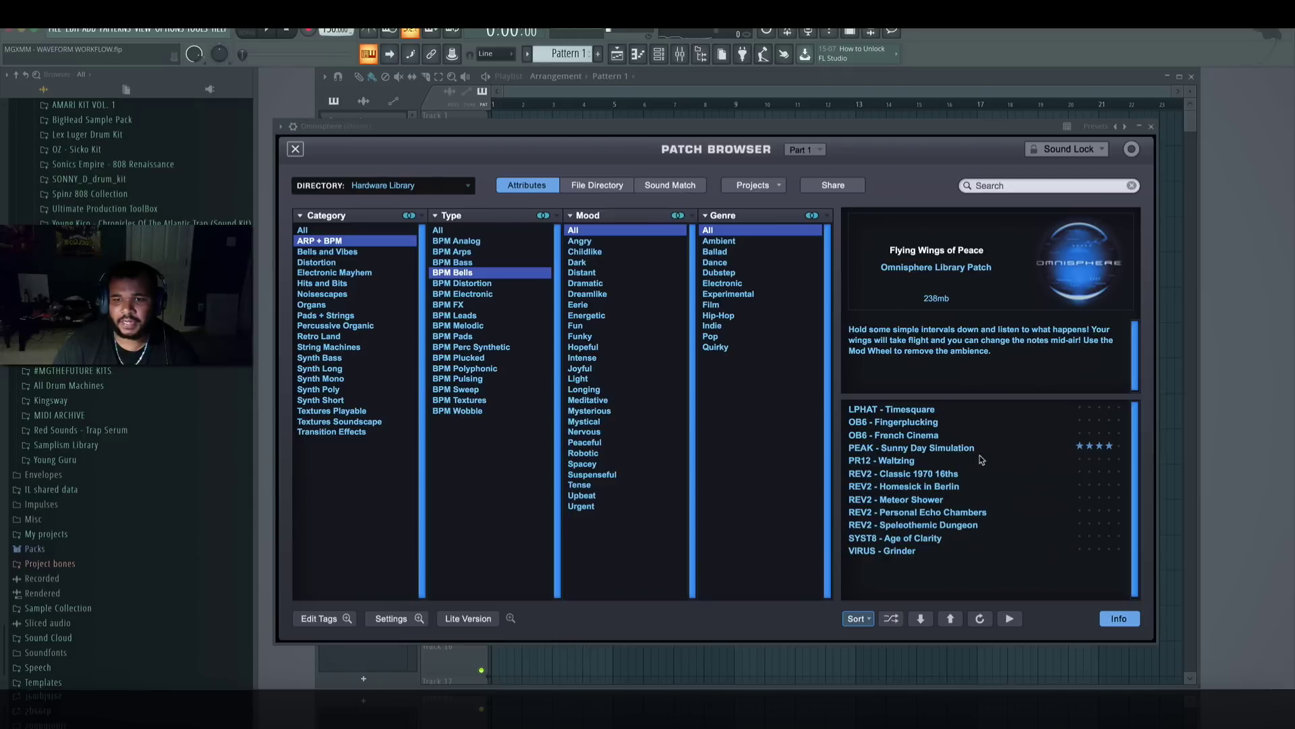
pyautogui.click(980, 448)
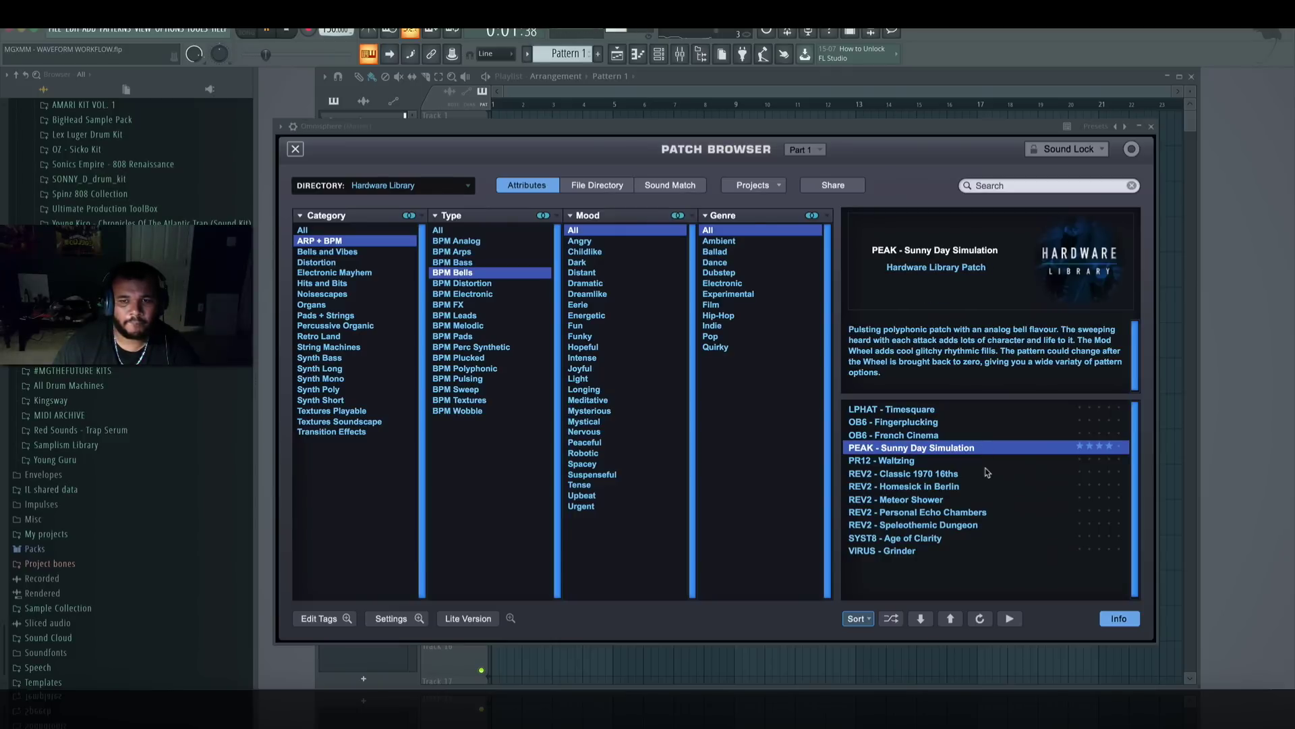
pyautogui.click(1151, 127)
pyautogui.rightClick(415, 172)
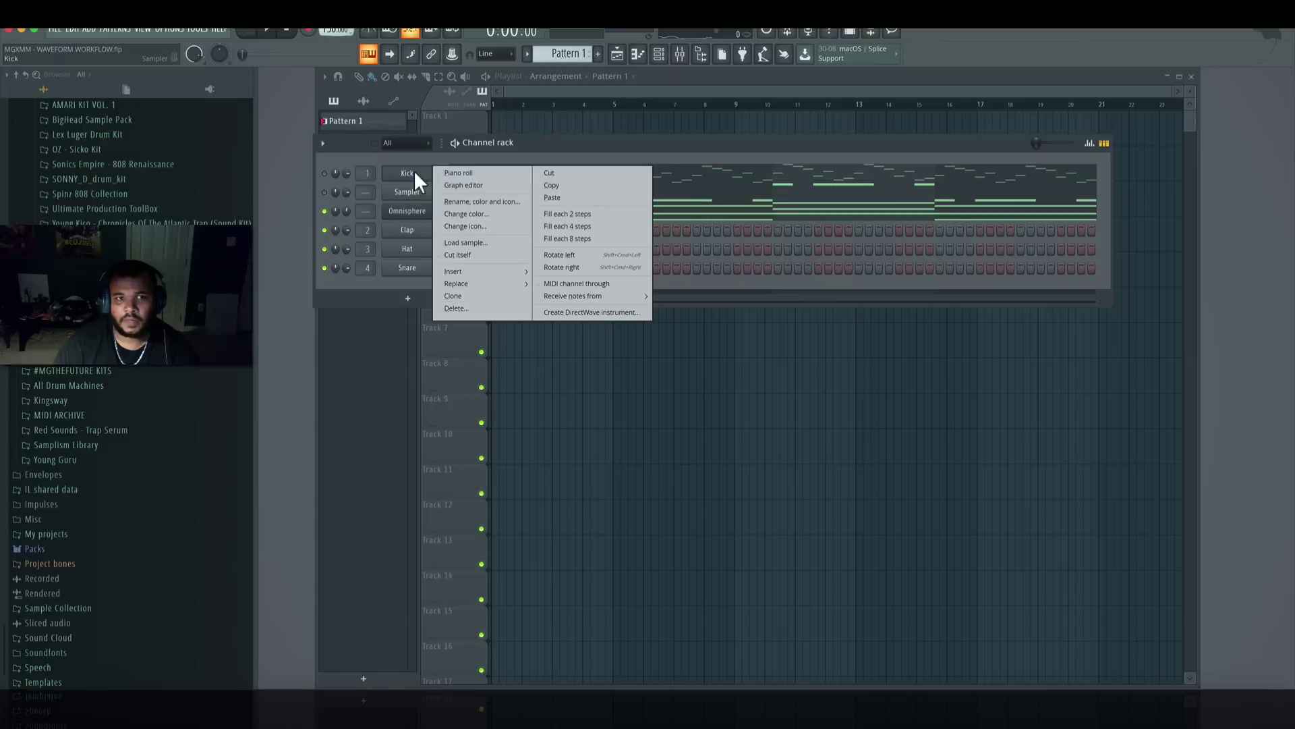
# - Swap the Kick channel for Omnisphere with Fuzzy Blare and open its piano roll
pyautogui.moveTo(495, 273)
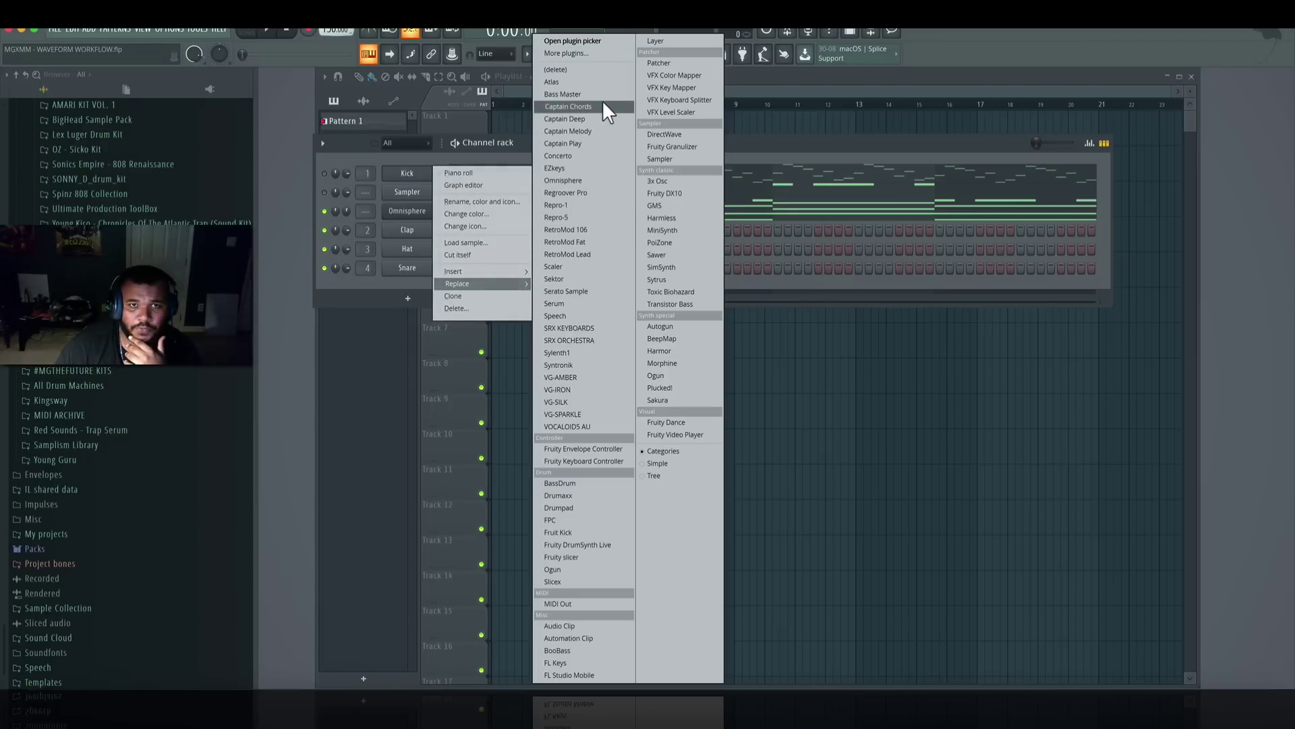
pyautogui.click(574, 181)
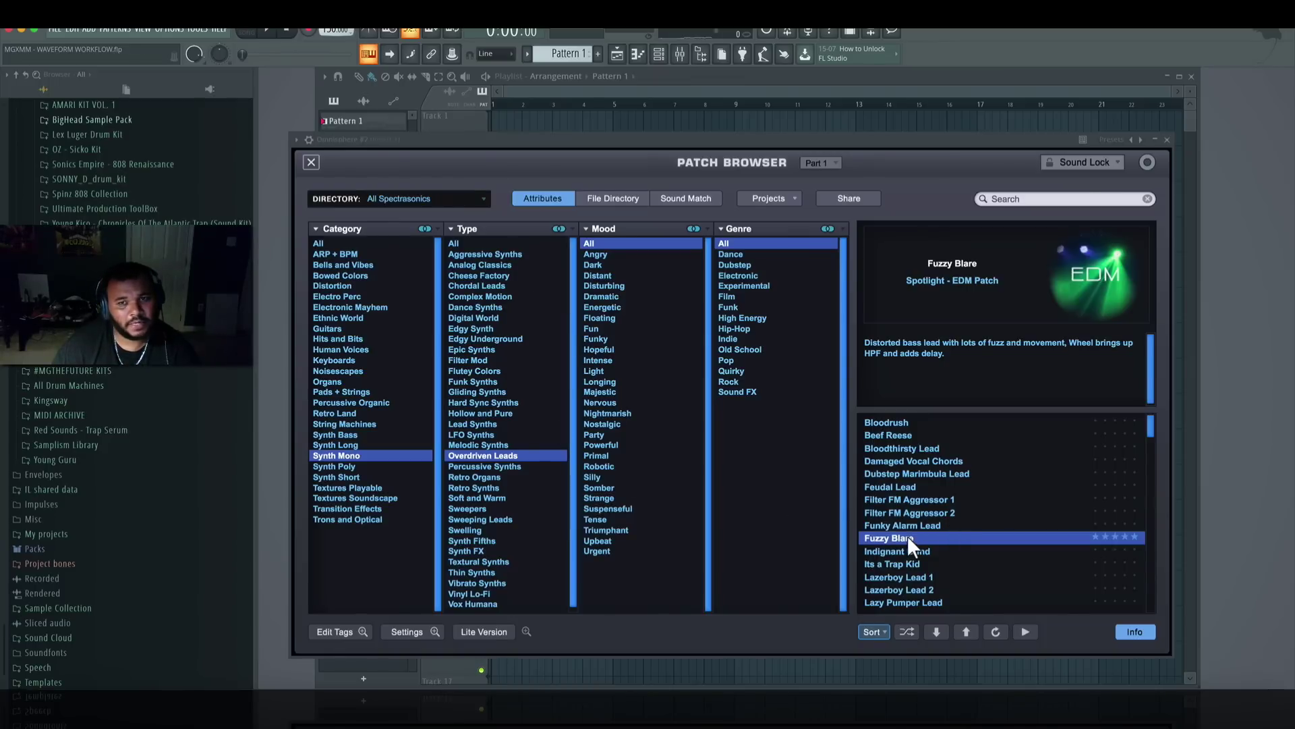
pyautogui.click(1168, 140)
pyautogui.click(740, 184)
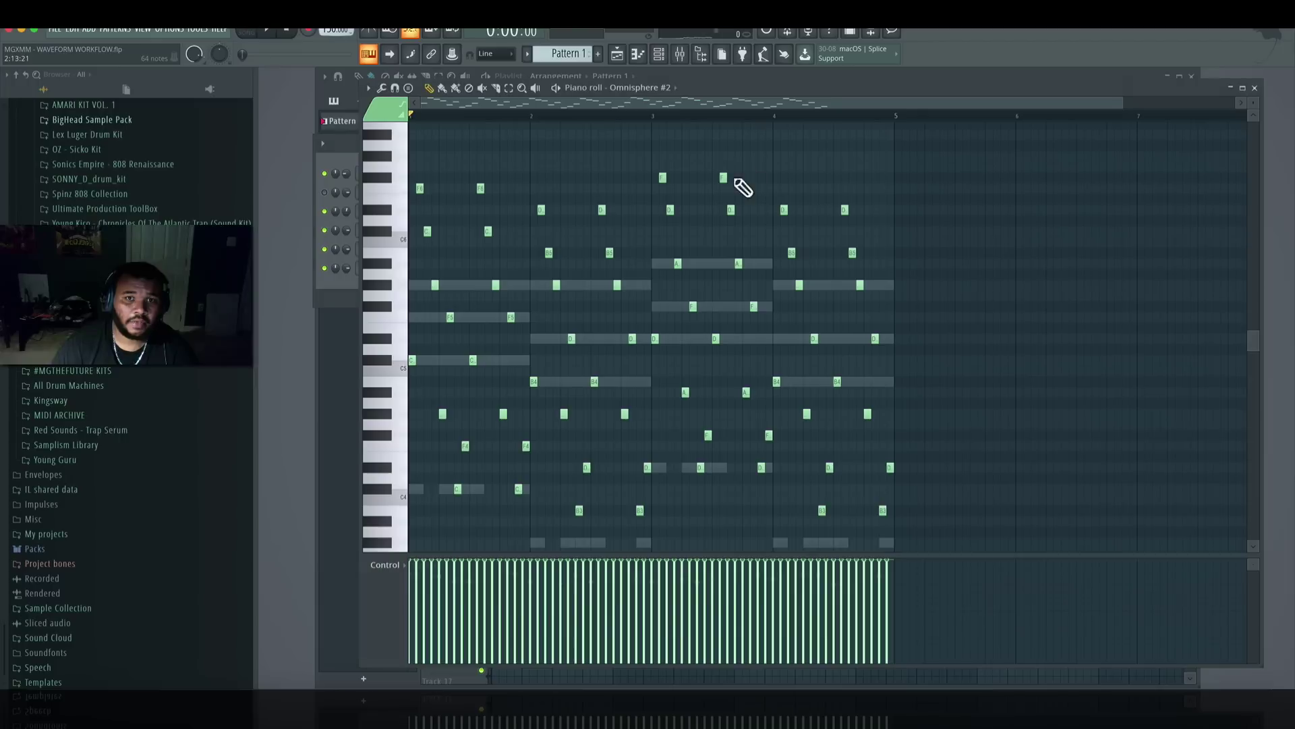
# - Open groove quantize on the notes and try the MPC60 55% Swing template
pyautogui.scroll(-2, 754, 379)
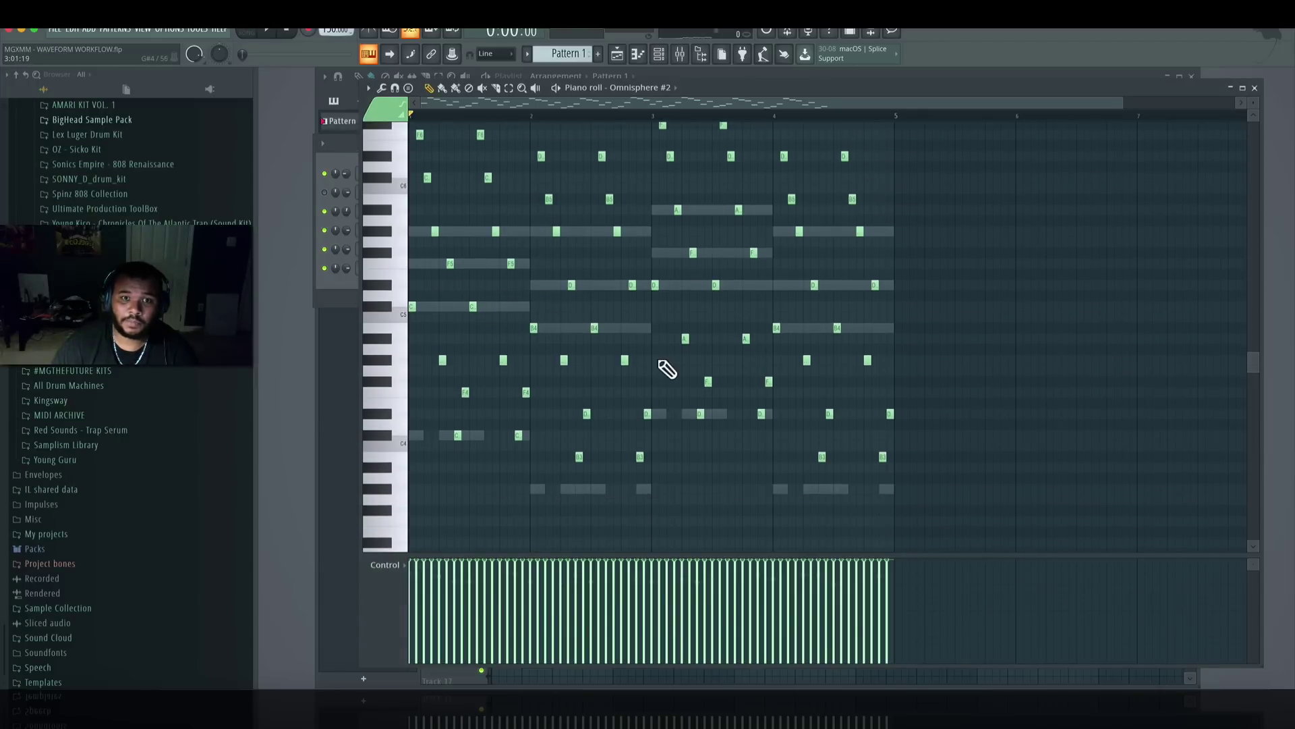
pyautogui.scroll(3, 665, 370)
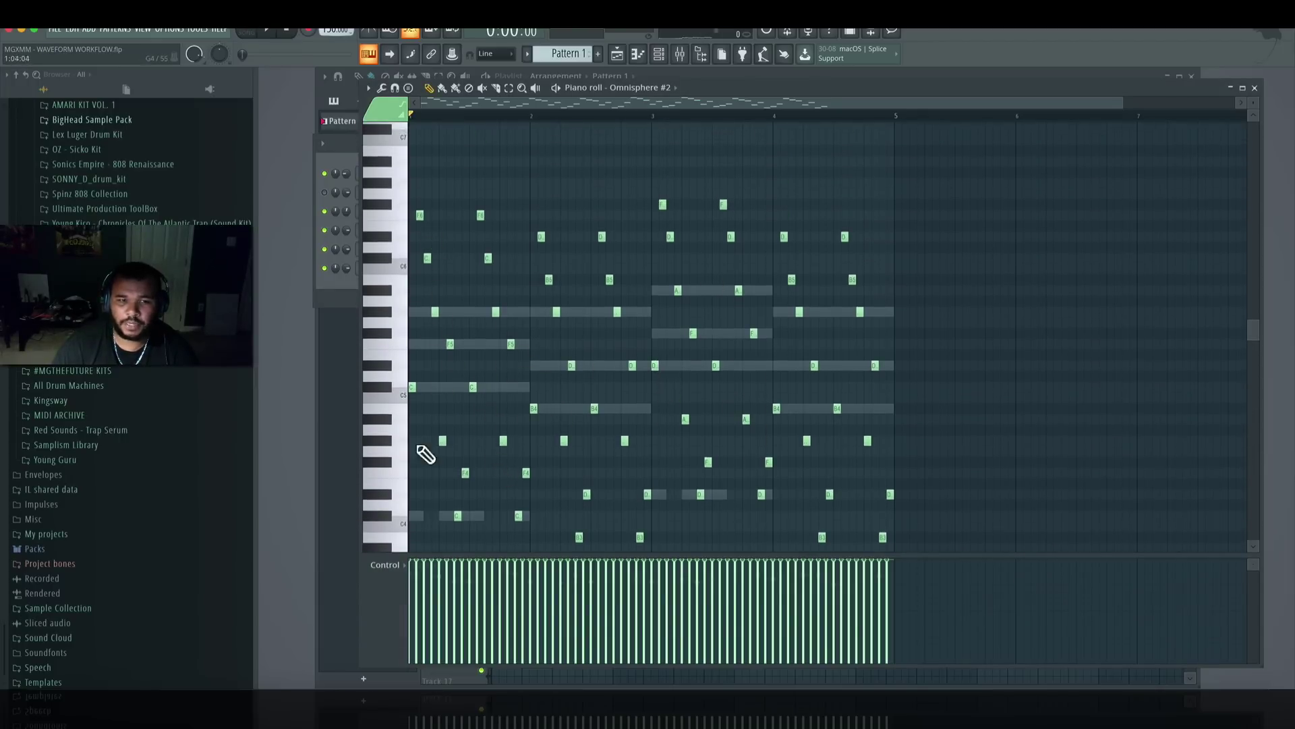
pyautogui.hotkey('alt', 'q')
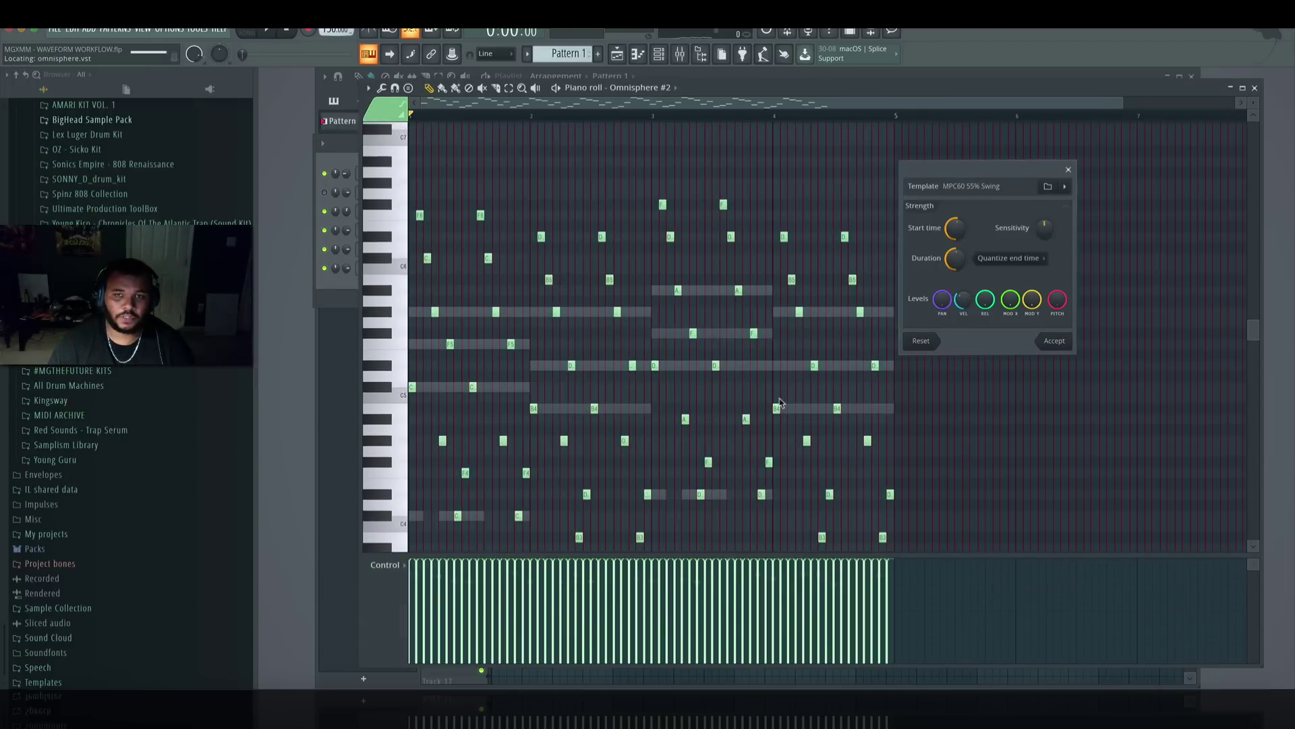
pyautogui.click(1050, 189)
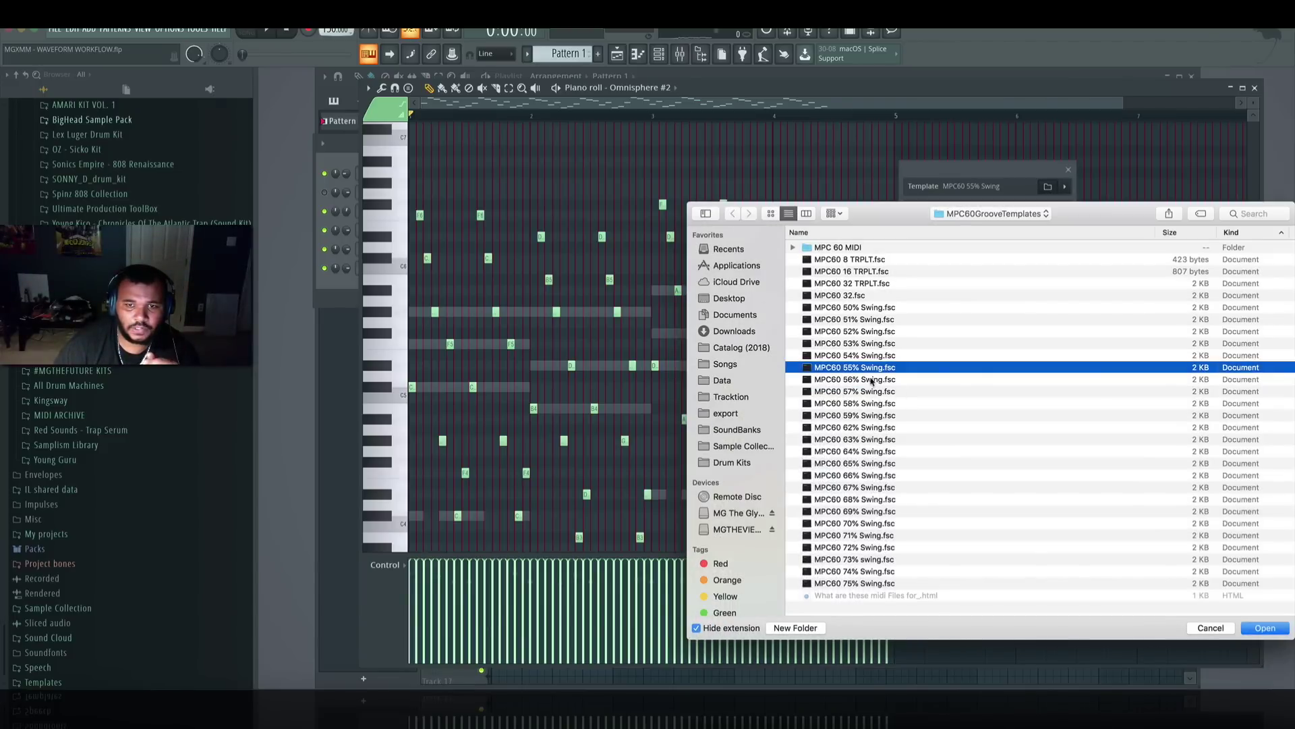
pyautogui.click(1255, 627)
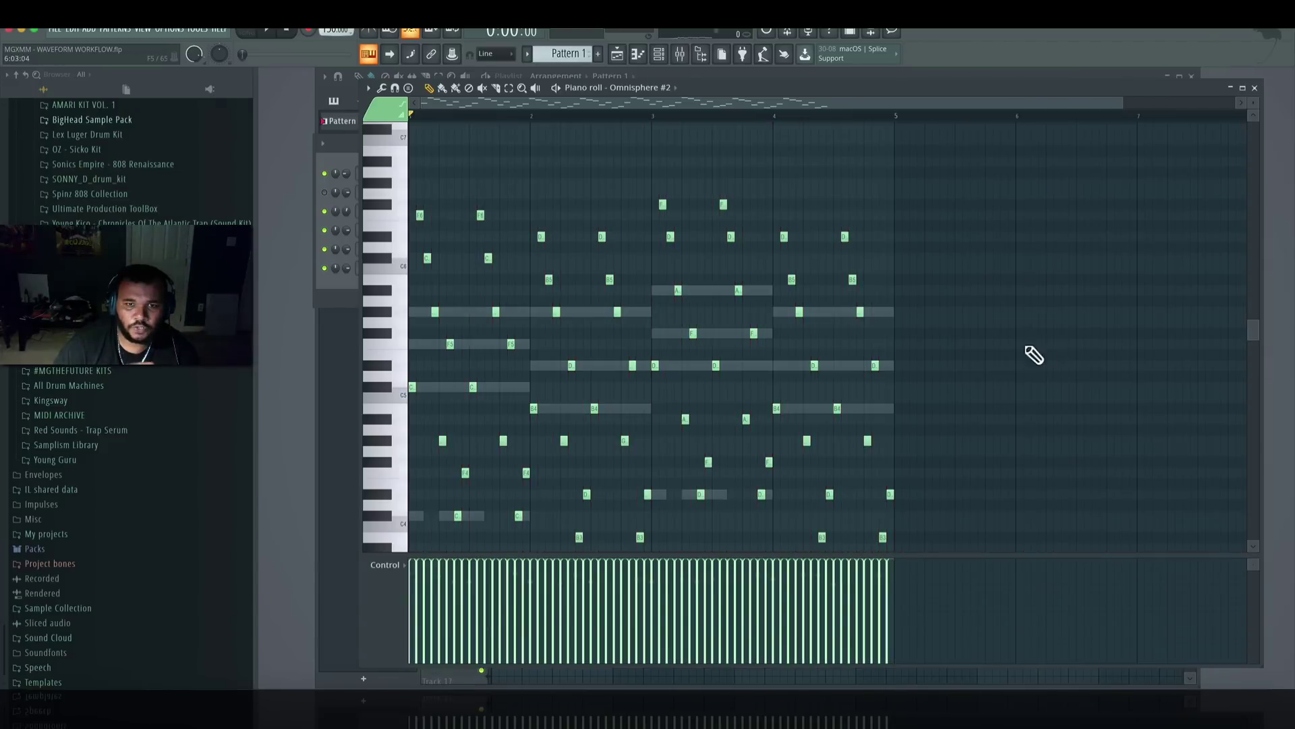
# - Load and accept the Hip Hop 2 groove template, then play the grooved notes
pyautogui.click(1048, 187)
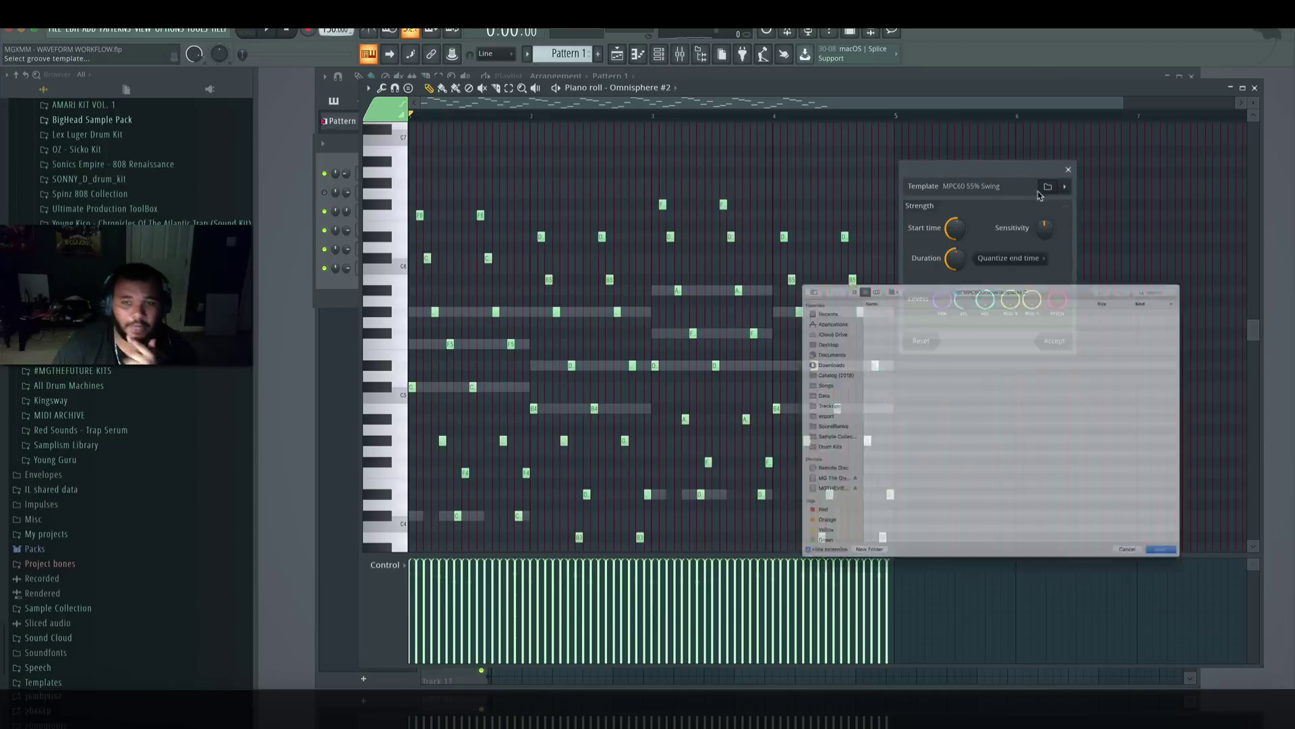
pyautogui.click(1016, 215)
pyautogui.click(991, 227)
pyautogui.doubleClick(854, 261)
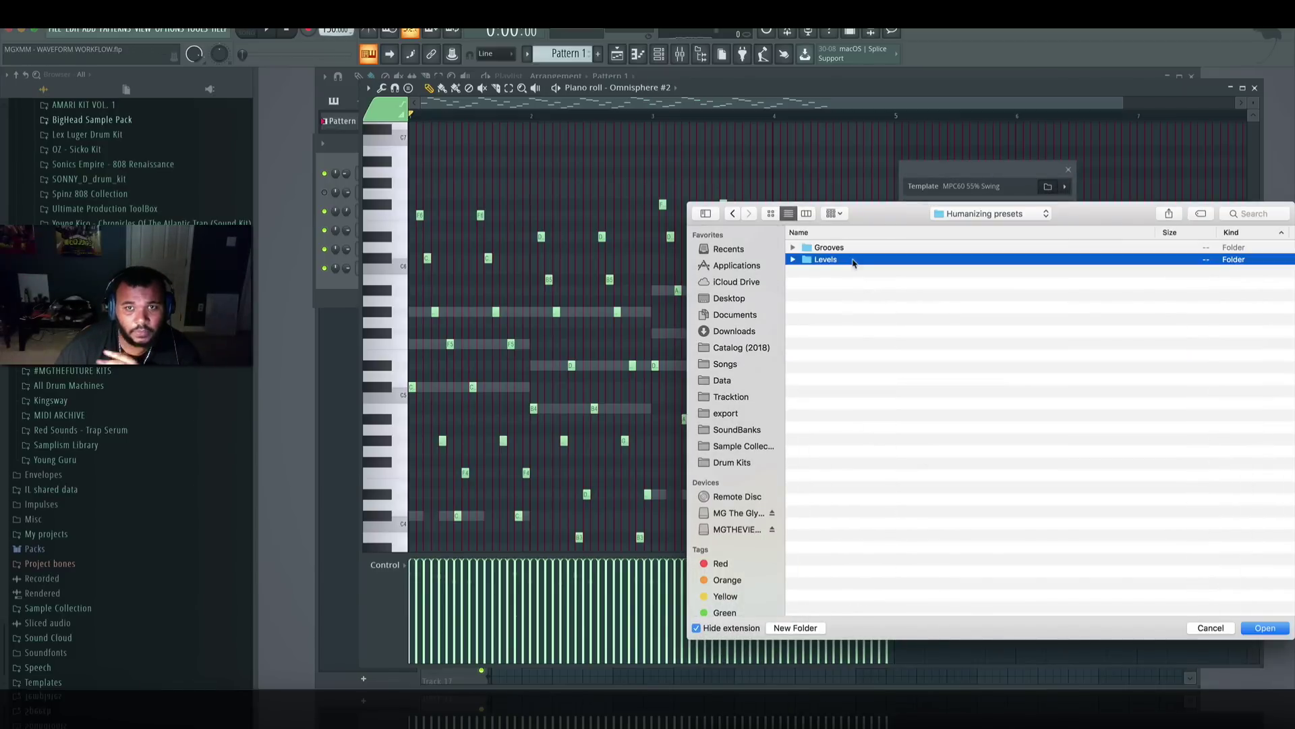
pyautogui.click(891, 368)
pyautogui.click(843, 379)
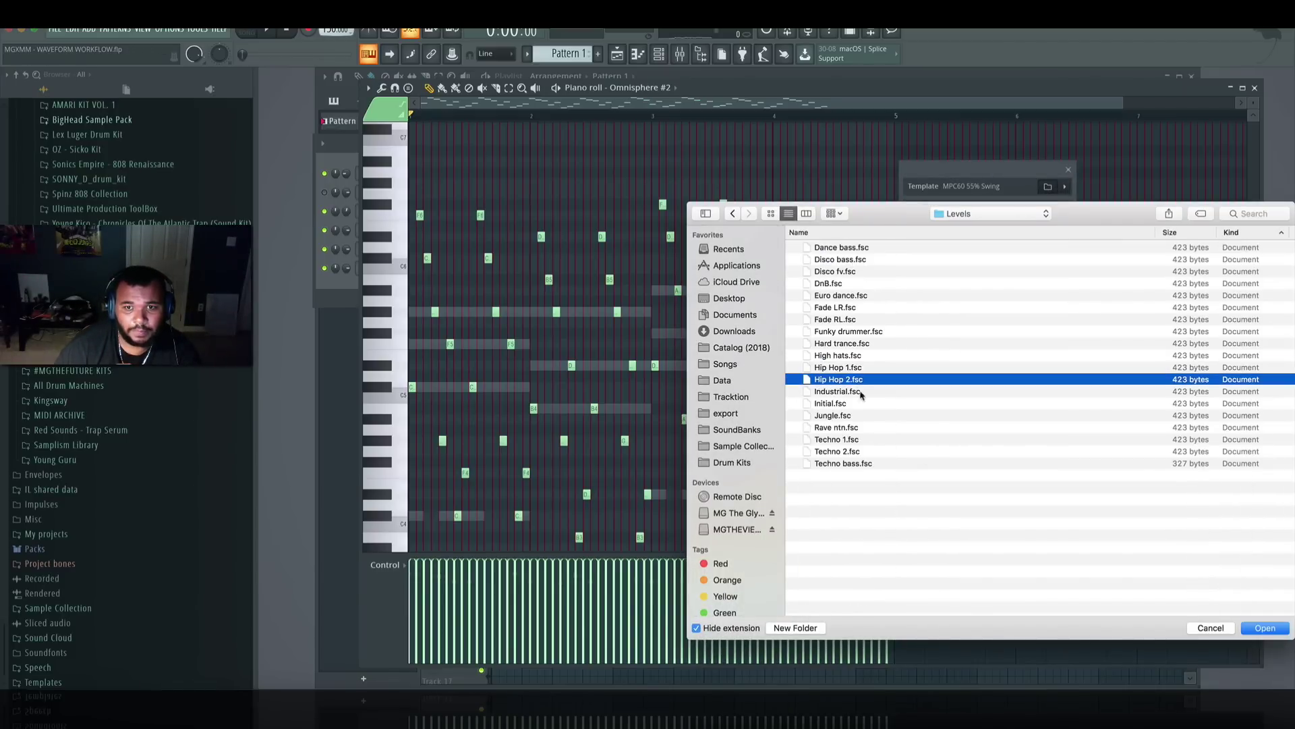
pyautogui.click(1266, 622)
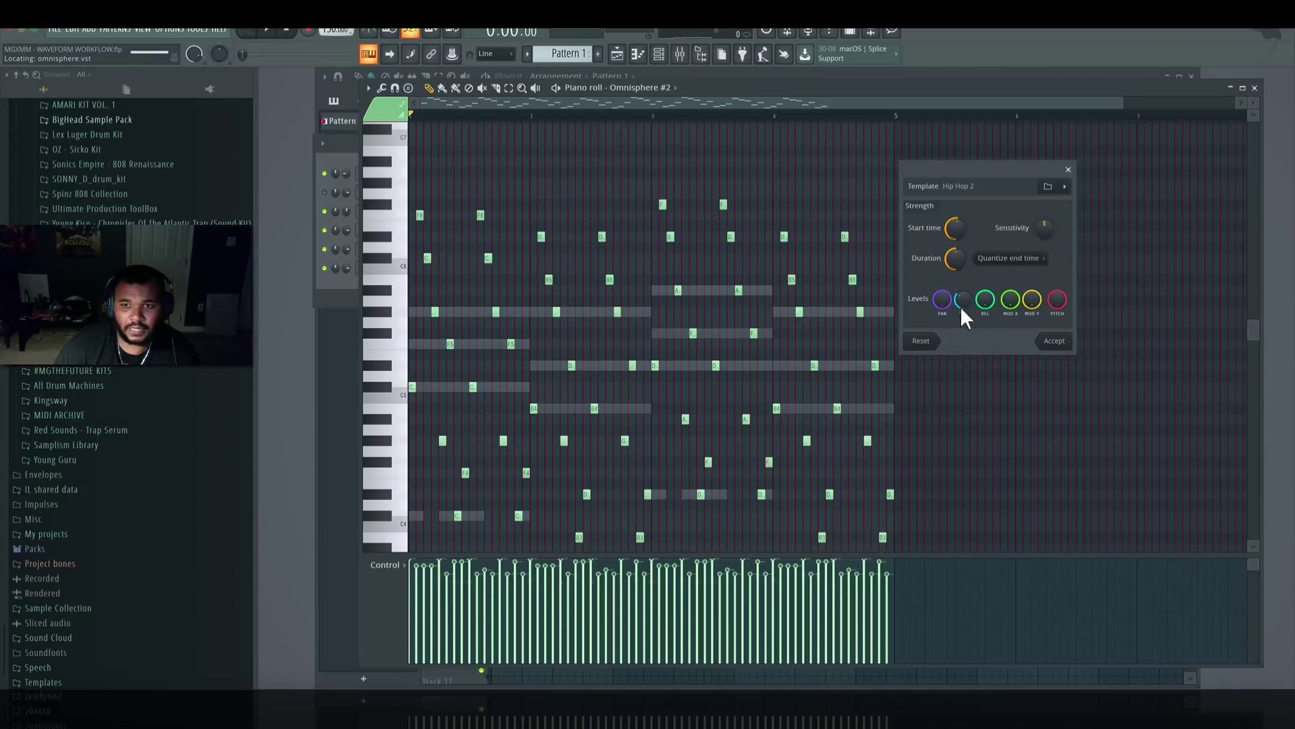
pyautogui.click(1054, 340)
pyautogui.press('space')
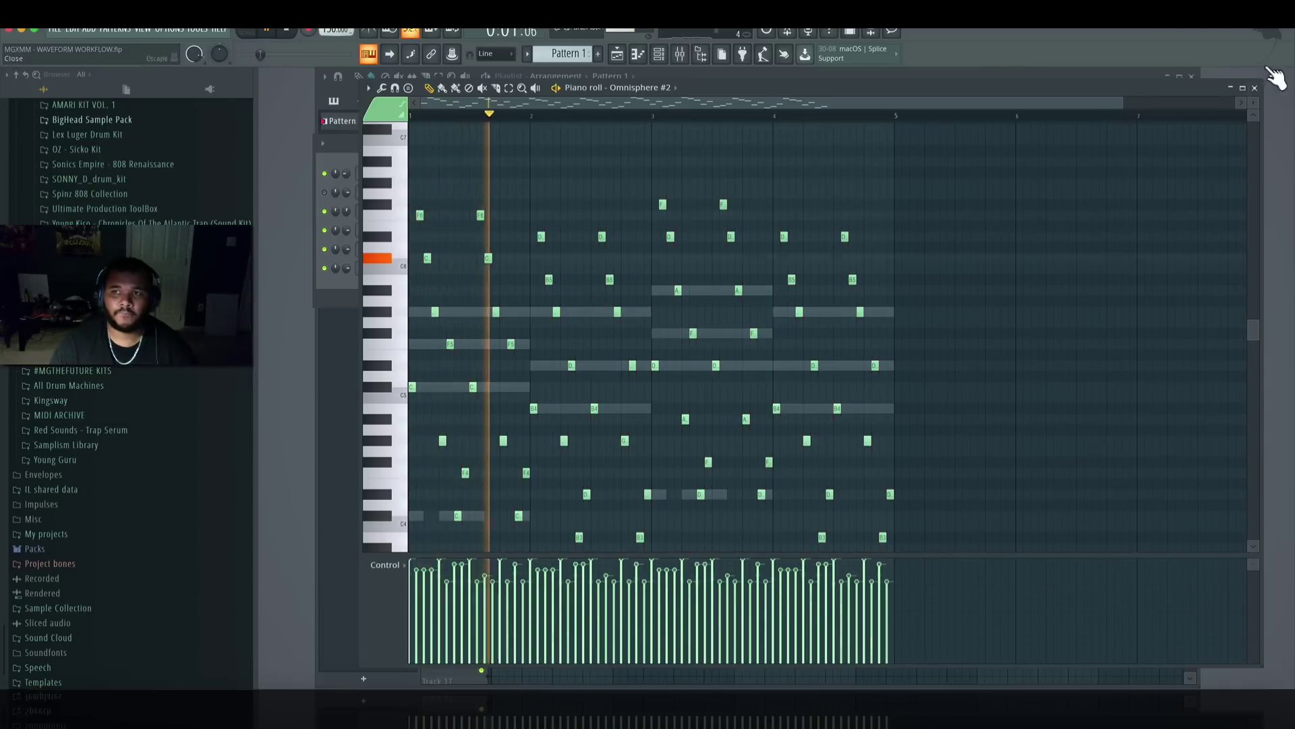
pyautogui.click(1255, 87)
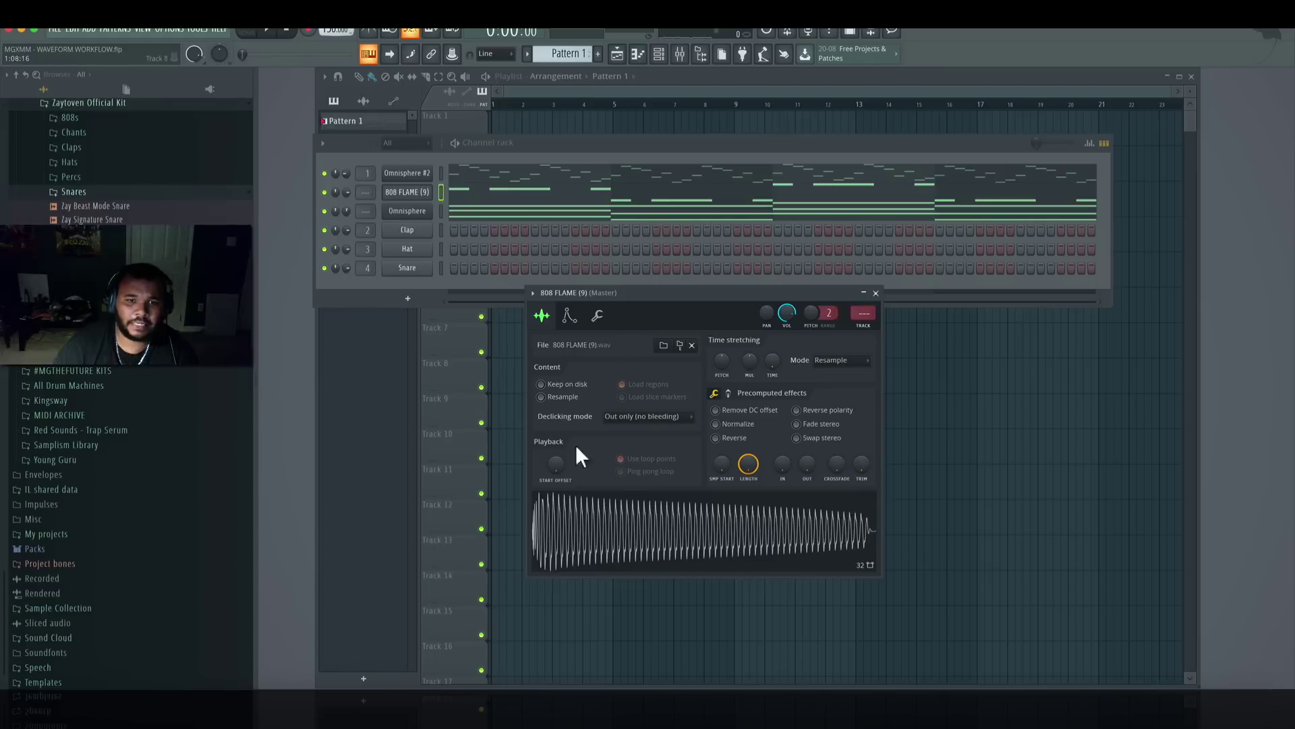
# - Set the 808 FLAME root note to E5 and lengthen its volume envelope hold
pyautogui.click(597, 316)
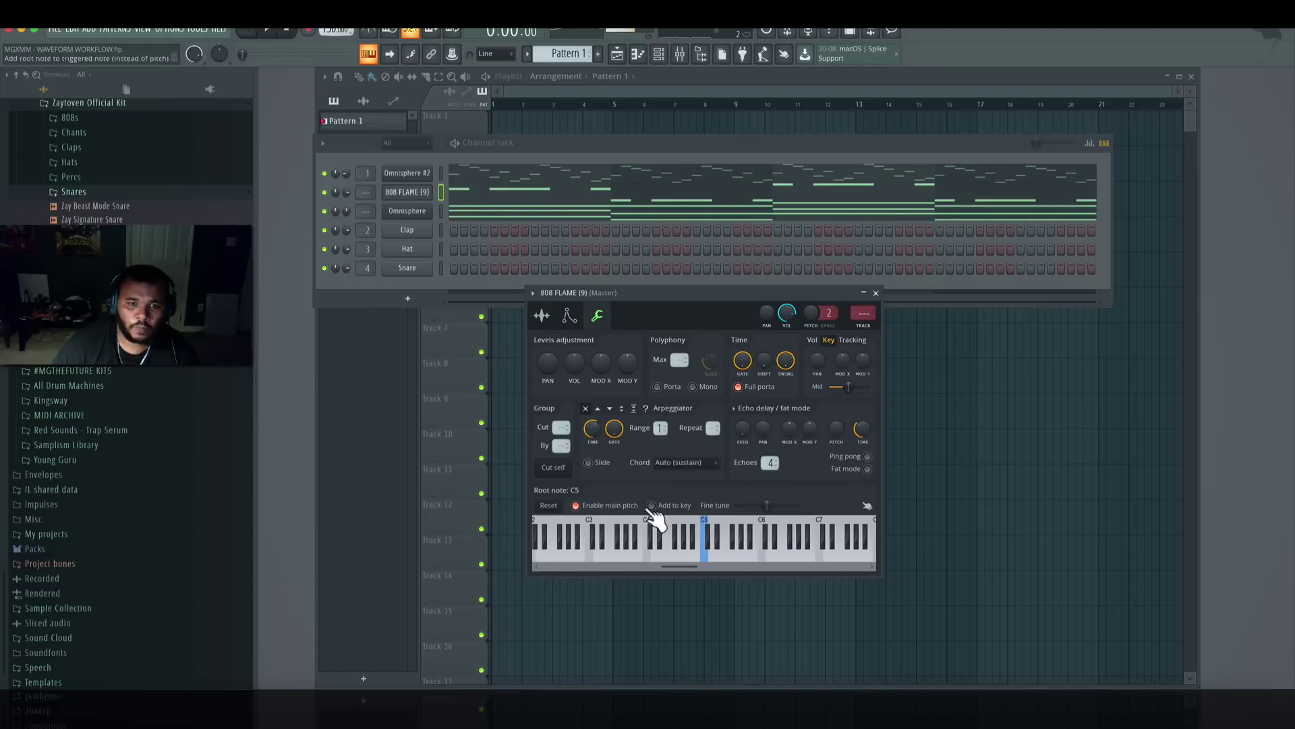
pyautogui.click(721, 540)
pyautogui.click(570, 316)
pyautogui.moveTo(588, 438); pyautogui.dragTo(588, 402)
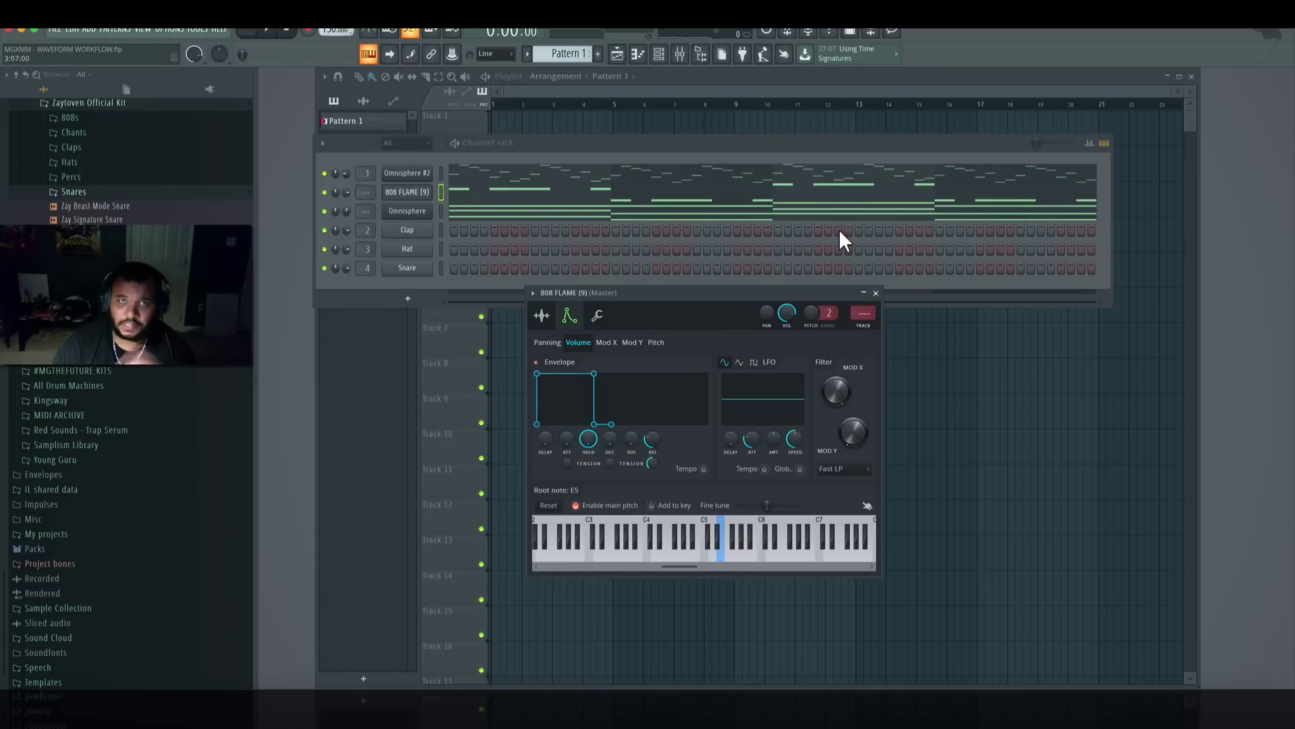
# - Play the beat to check the 808, close its settings, and select both Omnisphere channels
pyautogui.press('space')
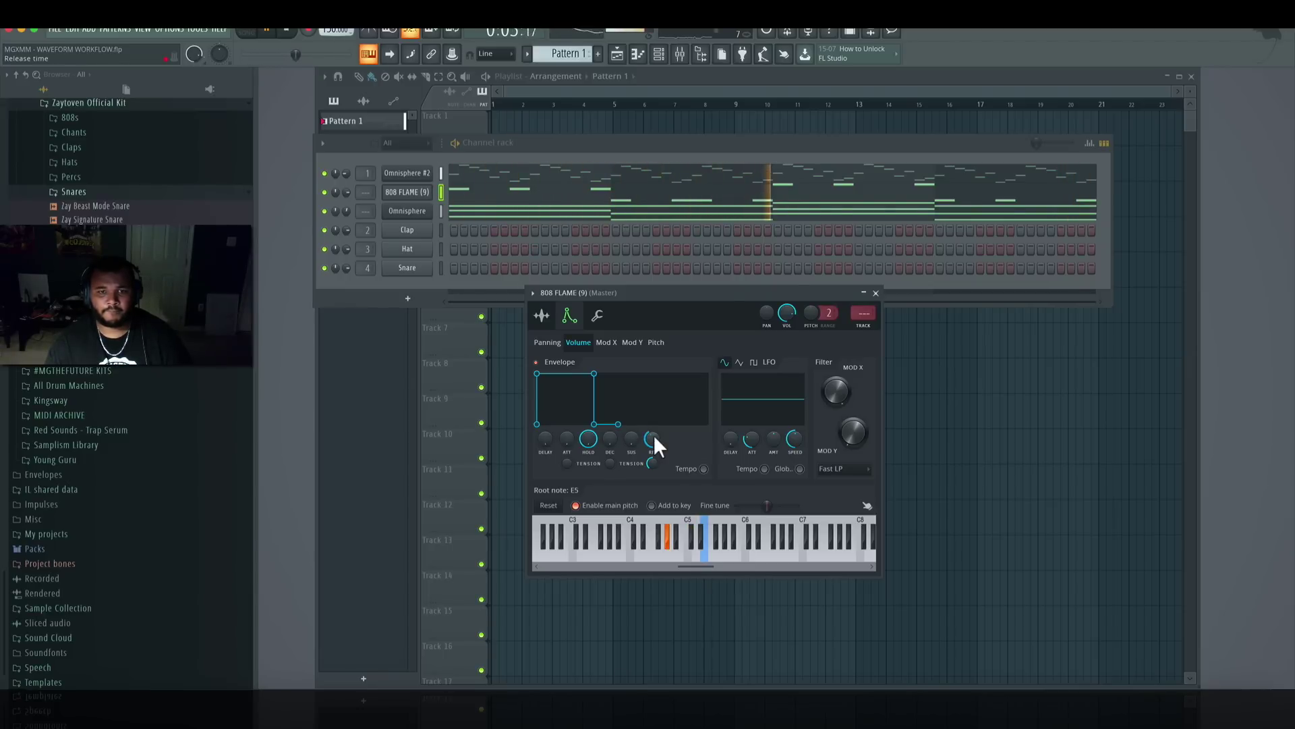
pyautogui.click(875, 293)
pyautogui.press('space')
pyautogui.click(441, 210)
pyautogui.keyDown('ctrl'); pyautogui.click(441, 173); pyautogui.keyUp('ctrl')
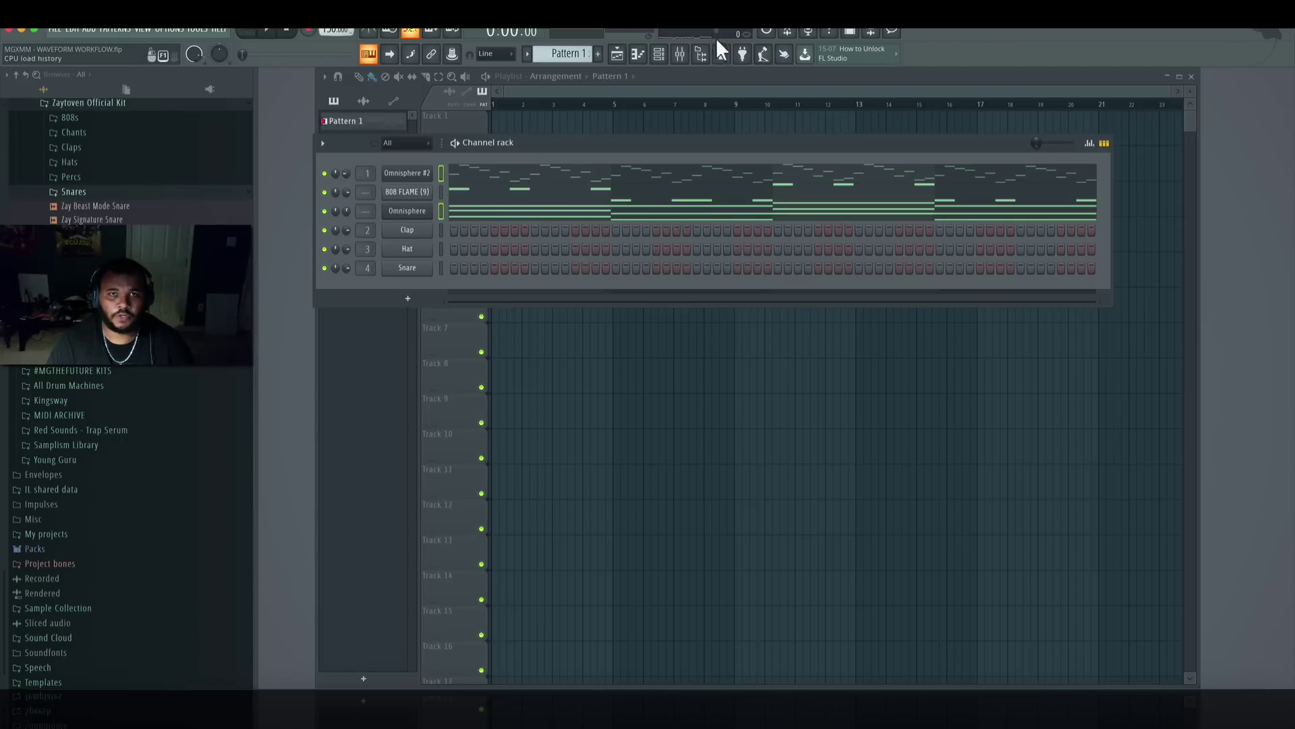
# - Route both Omnisphere channels to insert 7 with HalfTime and place Pattern 1 at bar 1
pyautogui.click(680, 54)
pyautogui.click(622, 355)
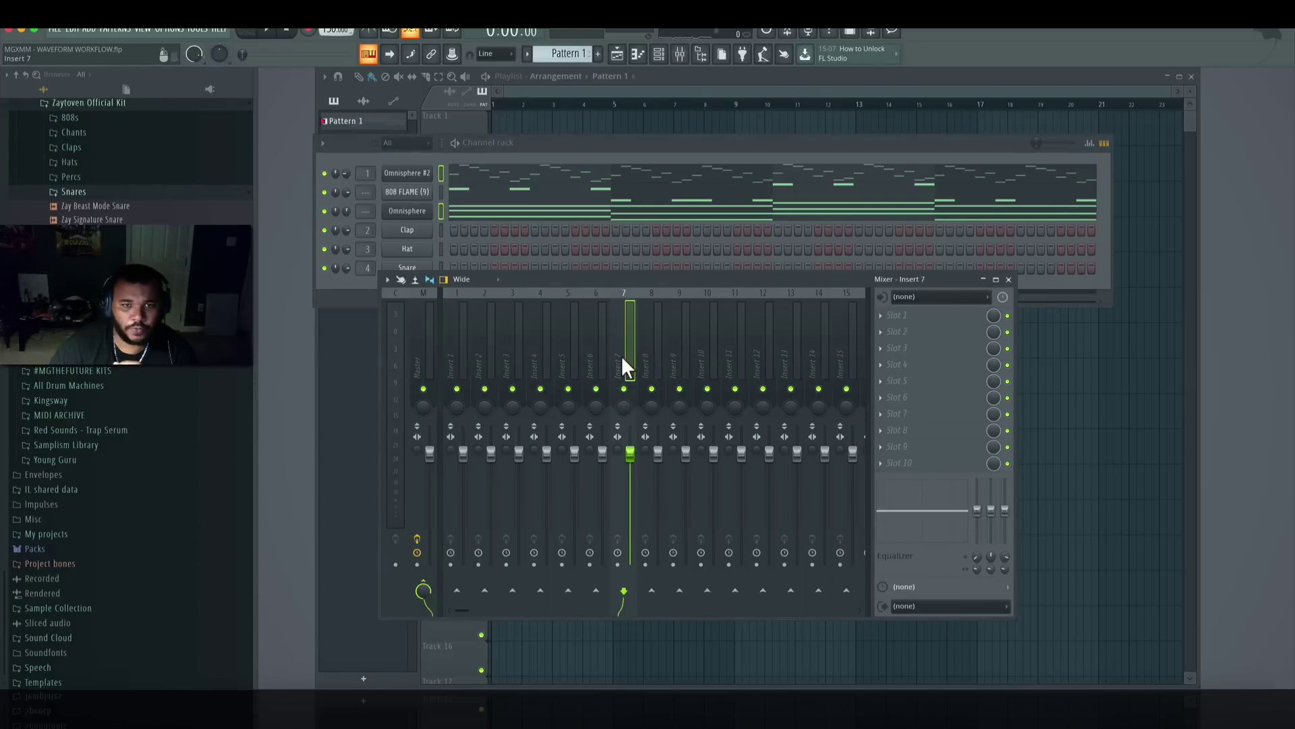
pyautogui.hotkey('ctrl', 'l')
pyautogui.click(931, 315)
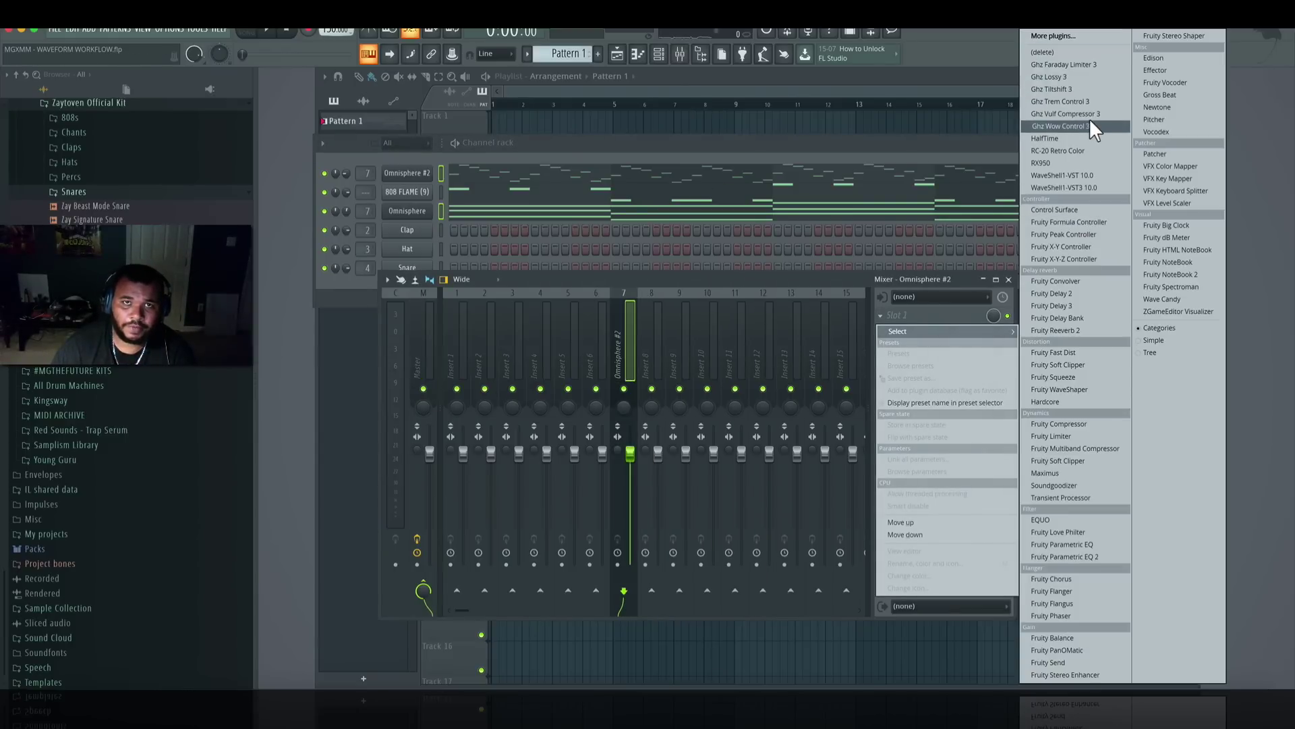
pyautogui.click(1080, 139)
pyautogui.press('space')
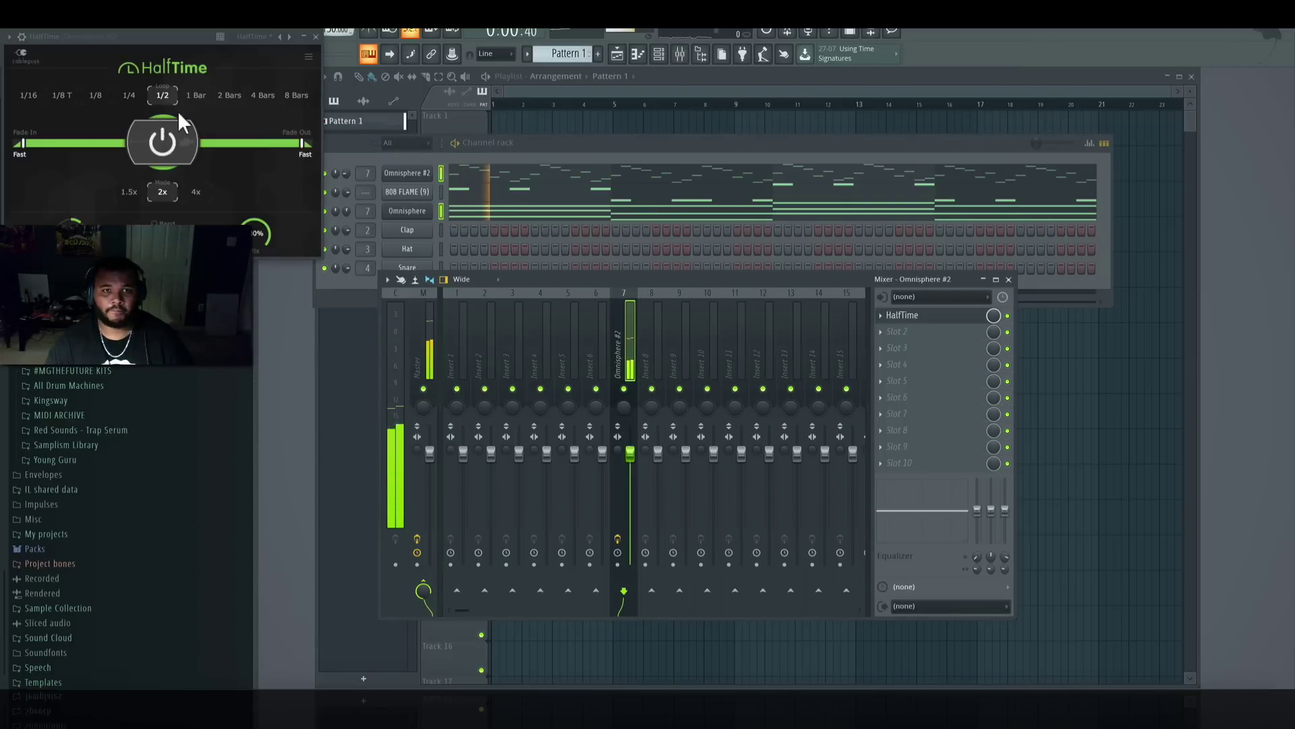
pyautogui.click(315, 36)
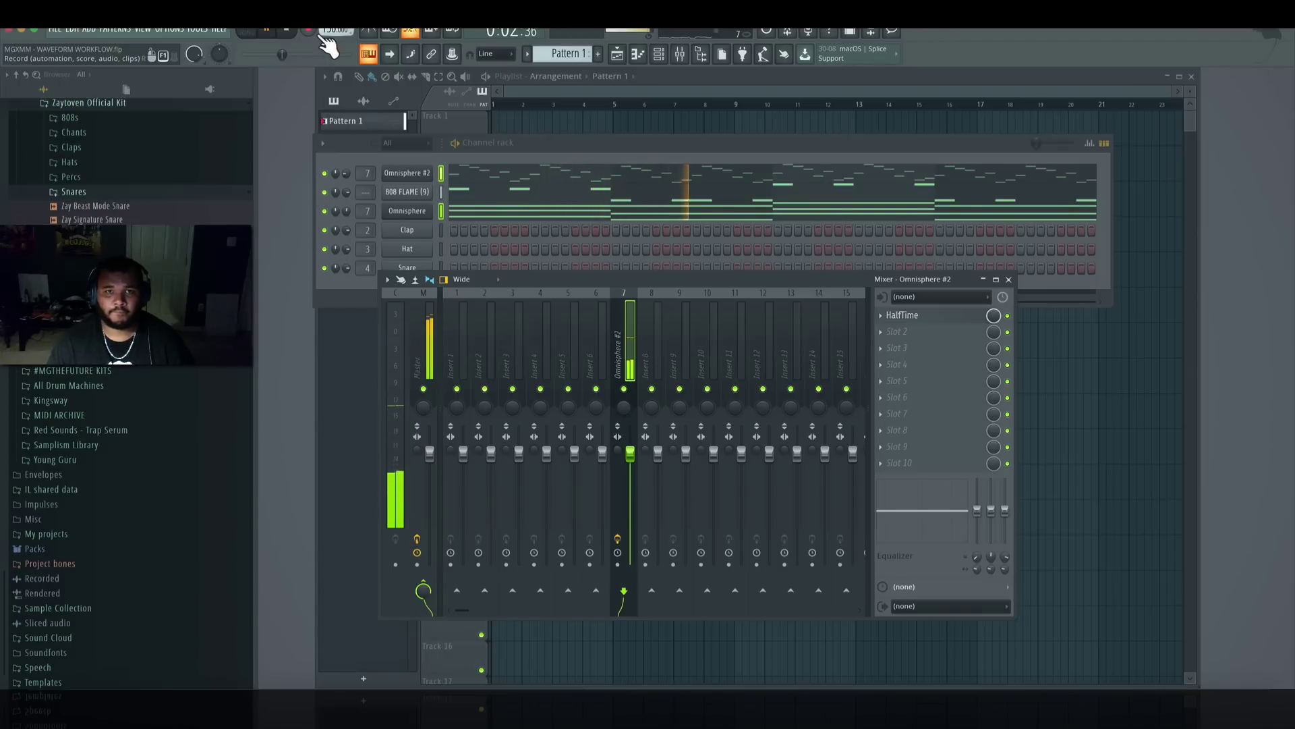
pyautogui.click(346, 210)
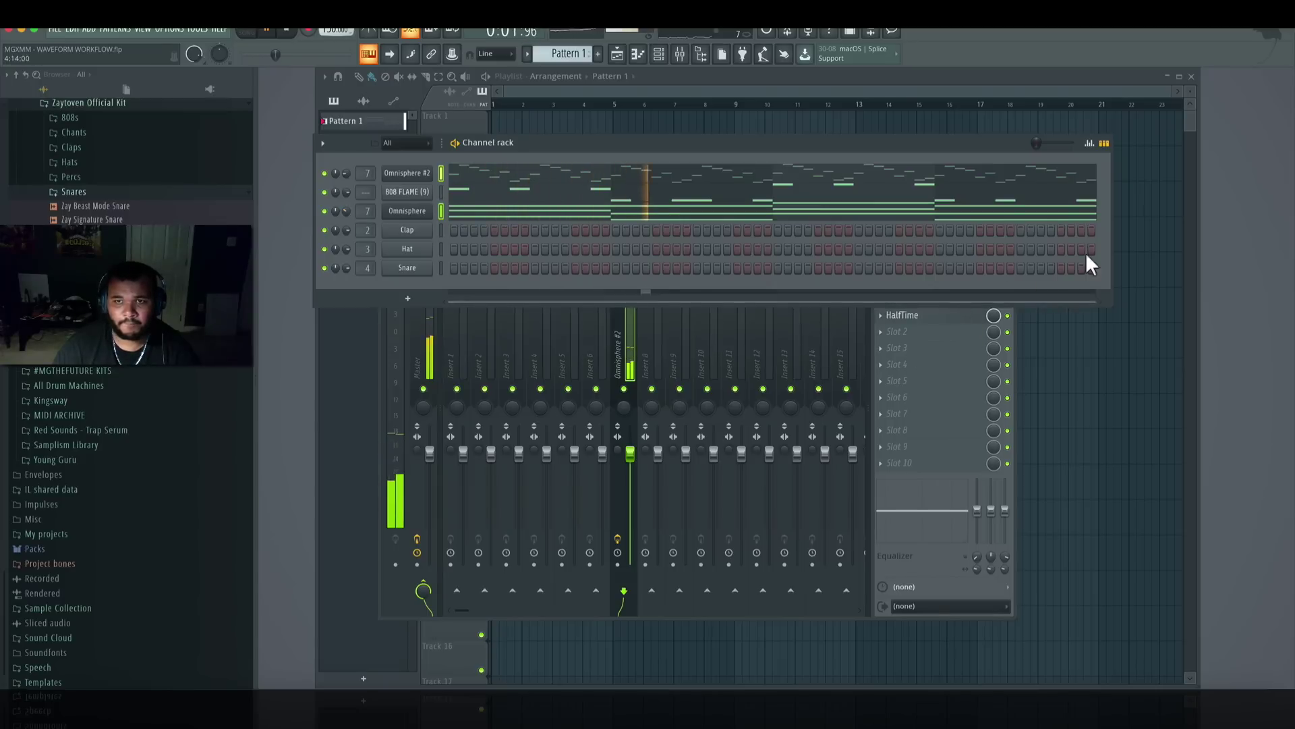
pyautogui.moveTo(725, 128); pyautogui.dragTo(419, 126)
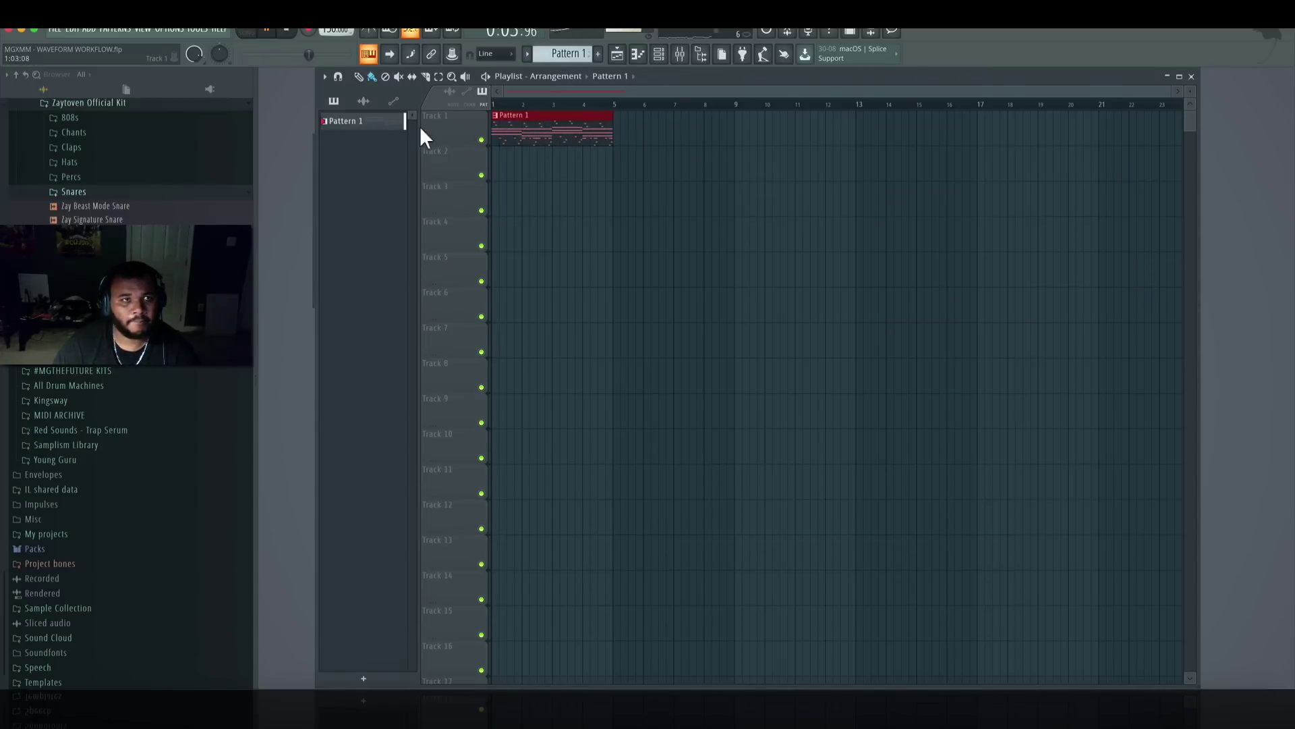
# - Create the DRMS drum pattern on Track 2 below Pattern 1 and play the arrangement
pyautogui.click(598, 53)
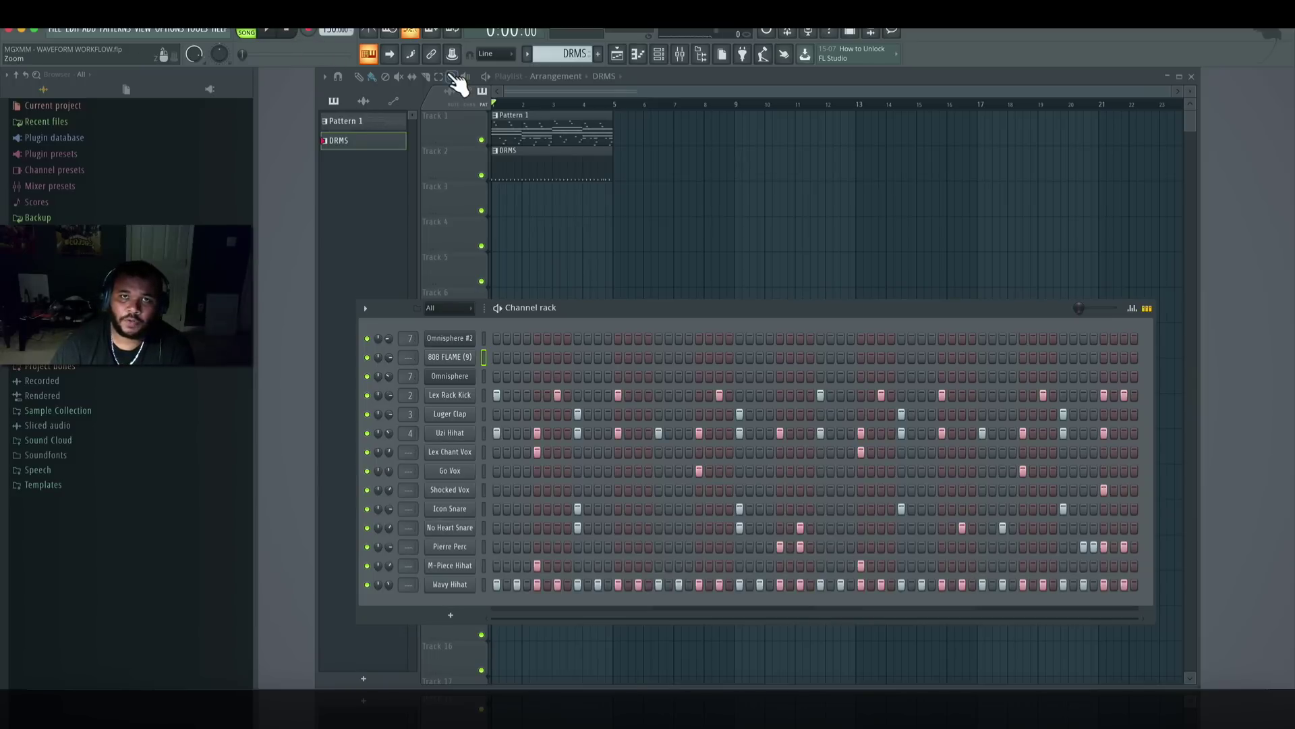
pyautogui.click(681, 55)
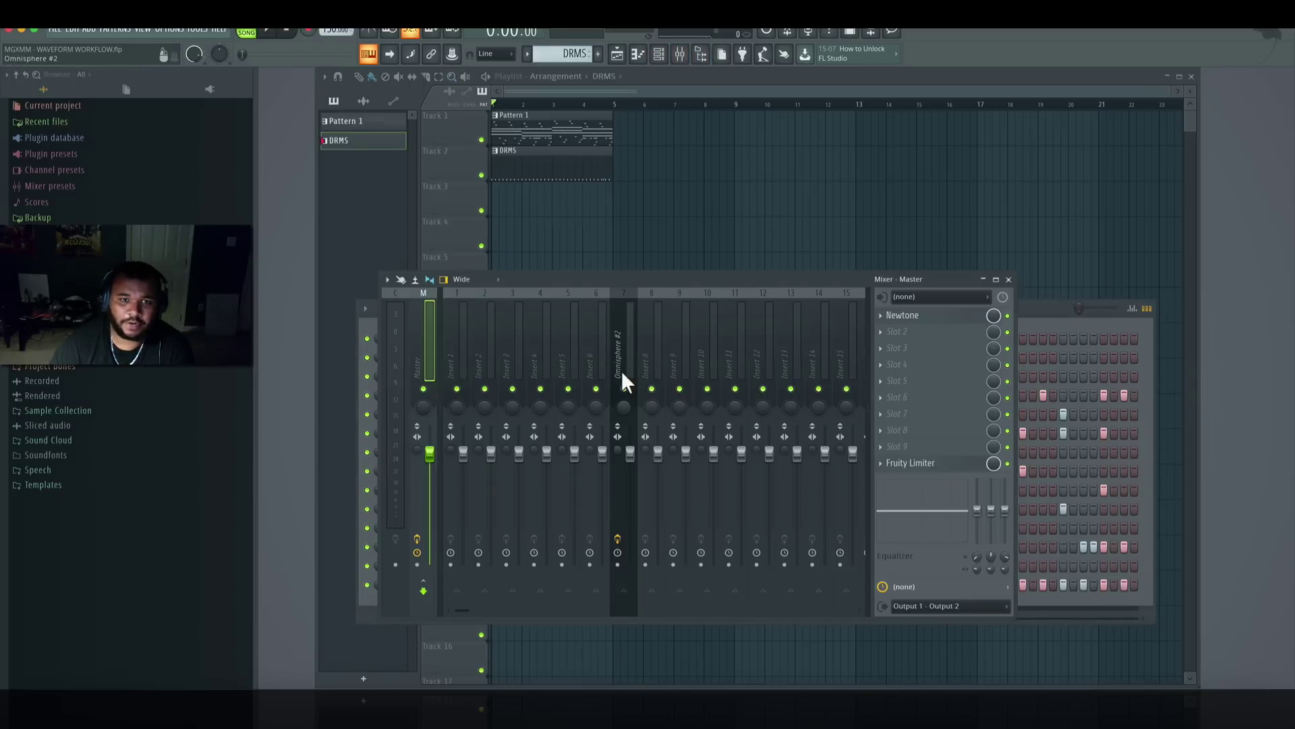
pyautogui.click(1012, 278)
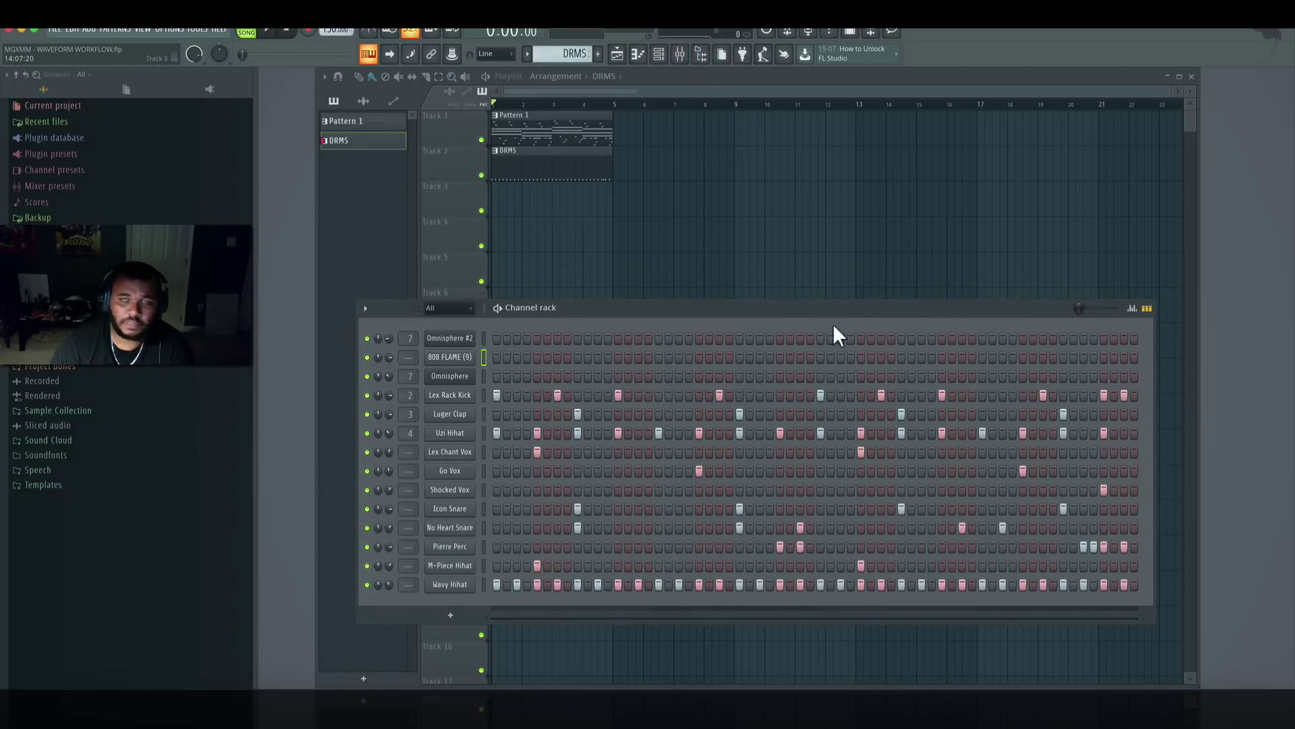
pyautogui.click(277, 37)
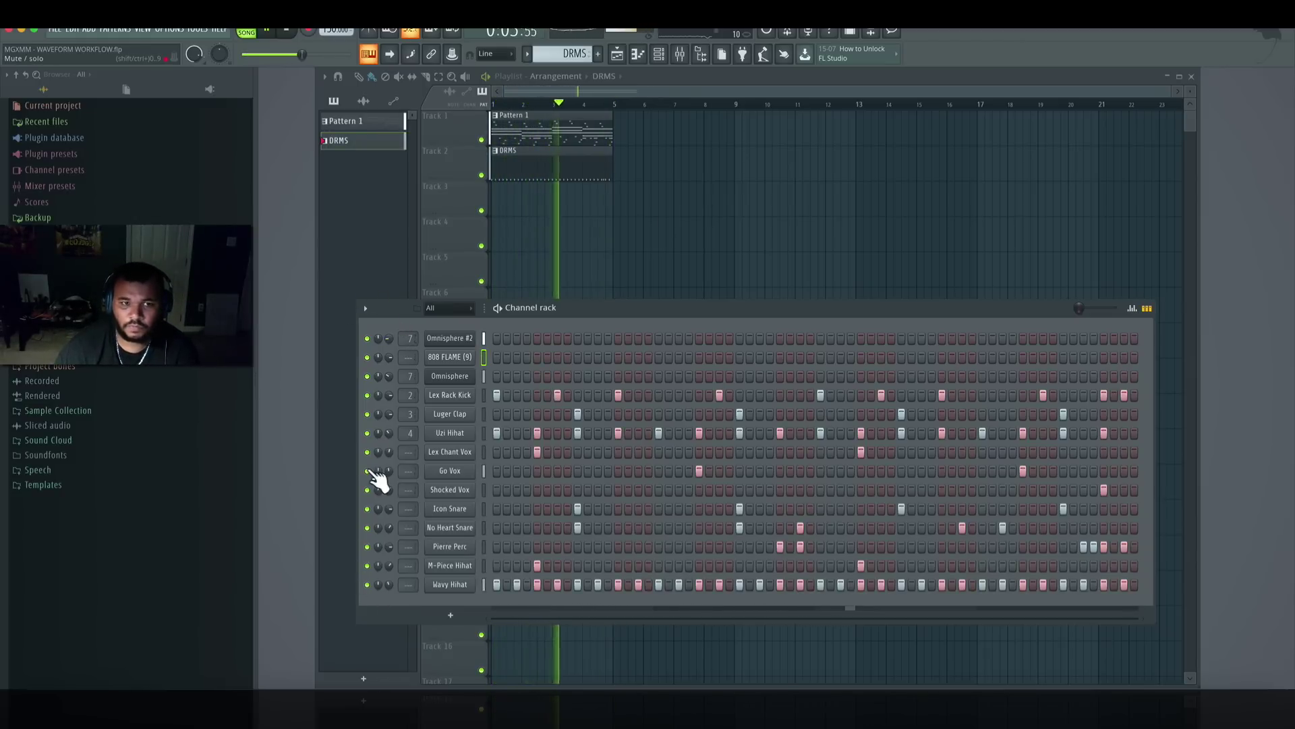
pyautogui.click(368, 359)
pyautogui.click(369, 358)
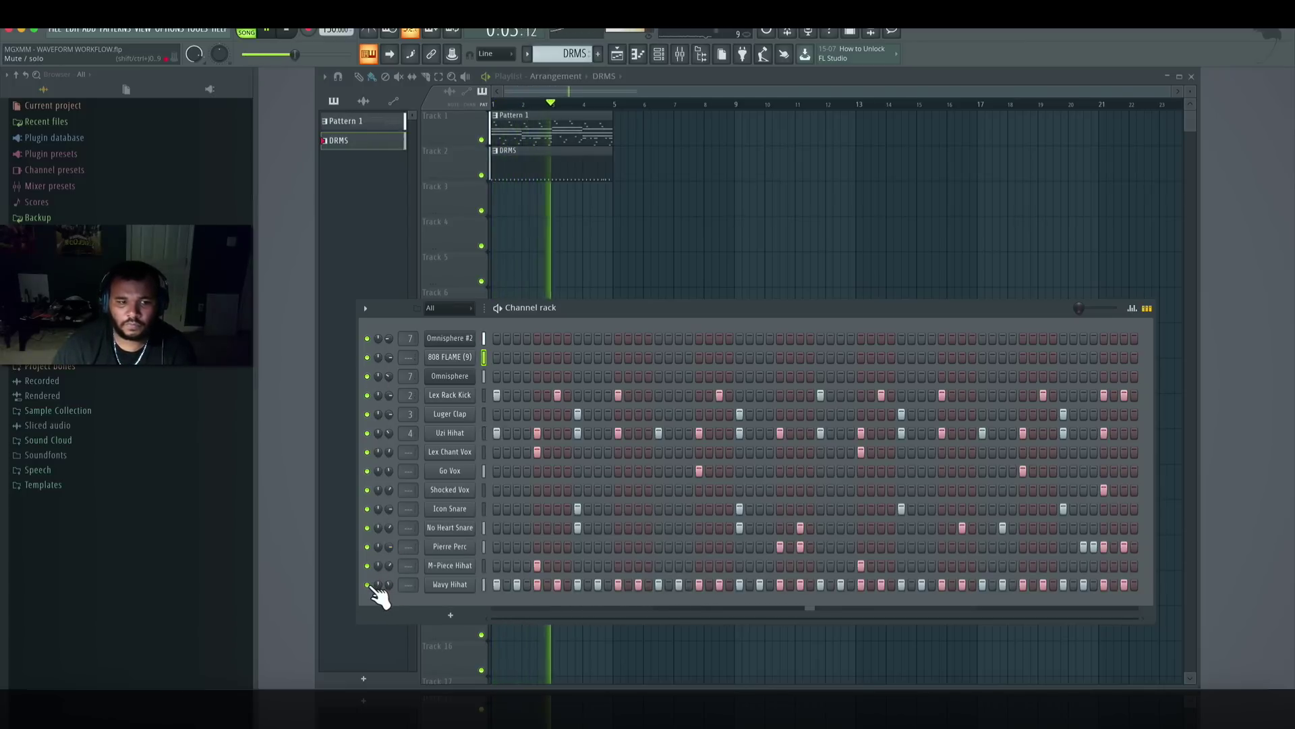
pyautogui.click(368, 432)
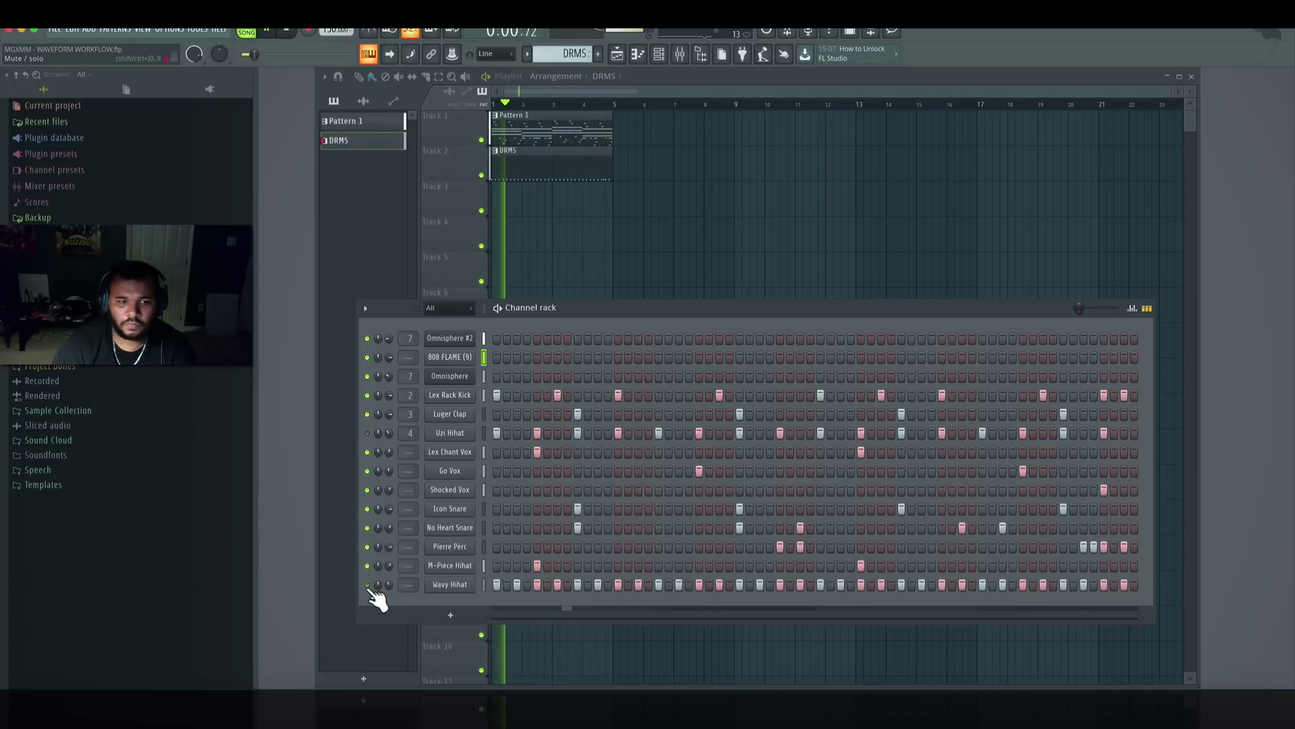
pyautogui.click(367, 358)
pyautogui.click(367, 395)
pyautogui.click(367, 584)
pyautogui.click(367, 432)
pyautogui.click(367, 395)
pyautogui.click(367, 357)
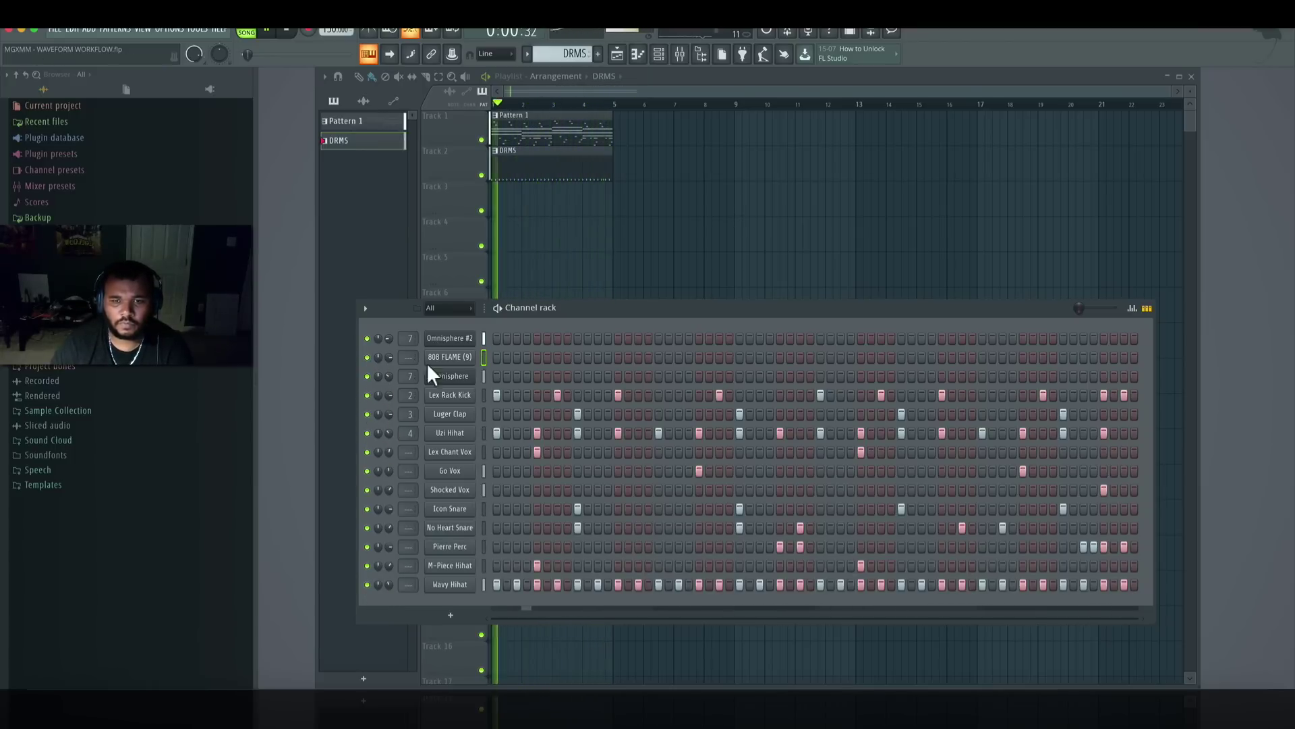
pyautogui.moveTo(900, 307); pyautogui.dragTo(850, 286)
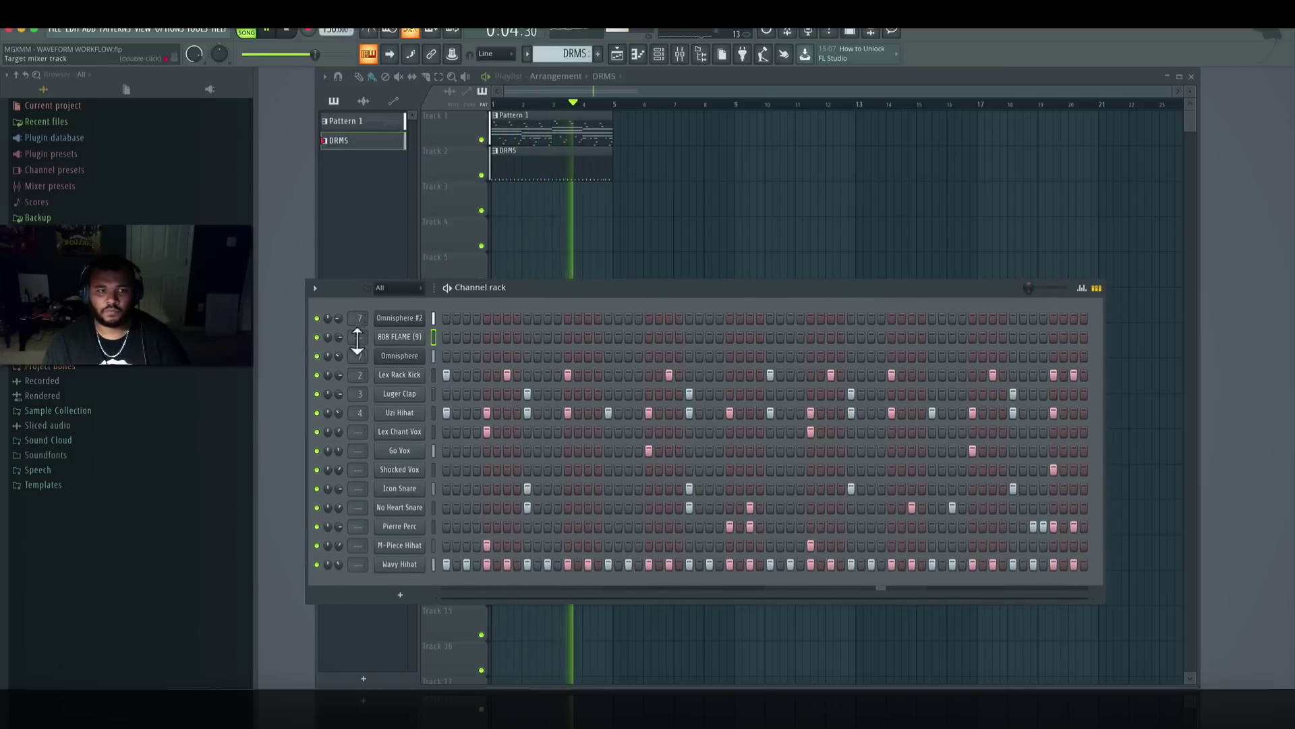
pyautogui.click(318, 319)
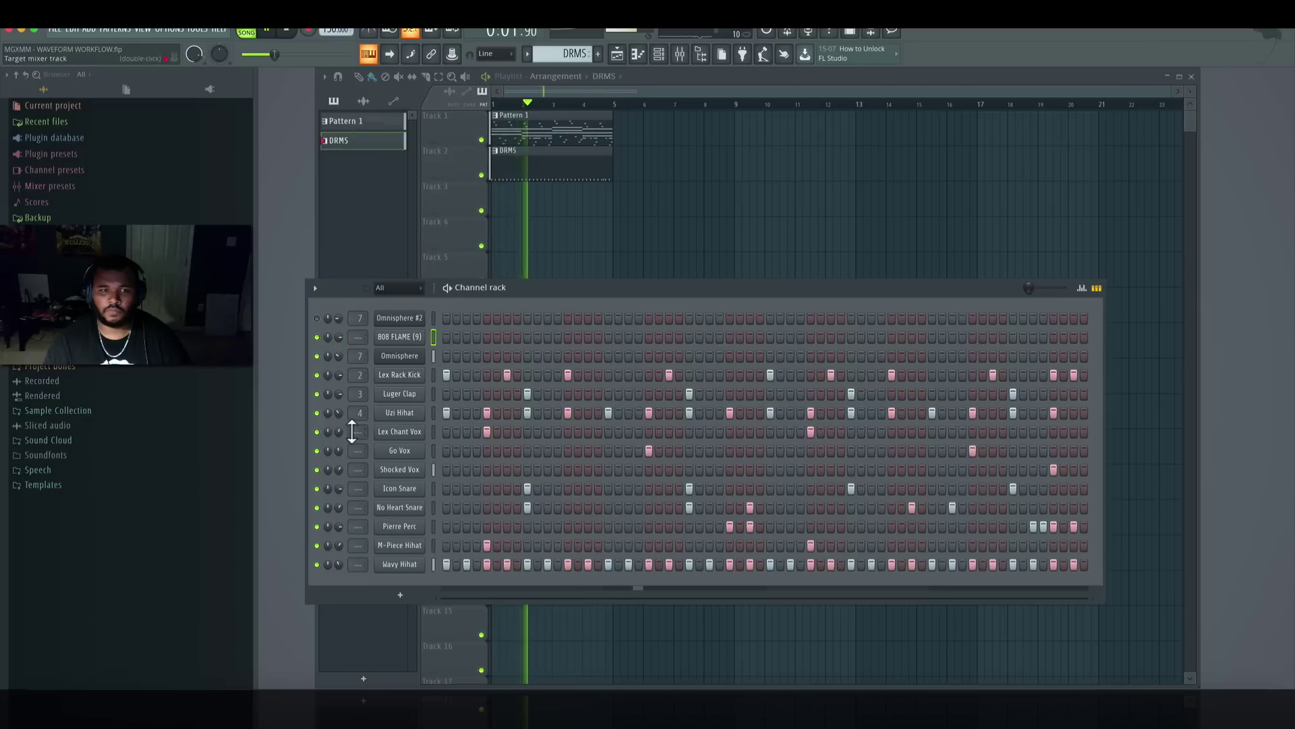
pyautogui.click(317, 318)
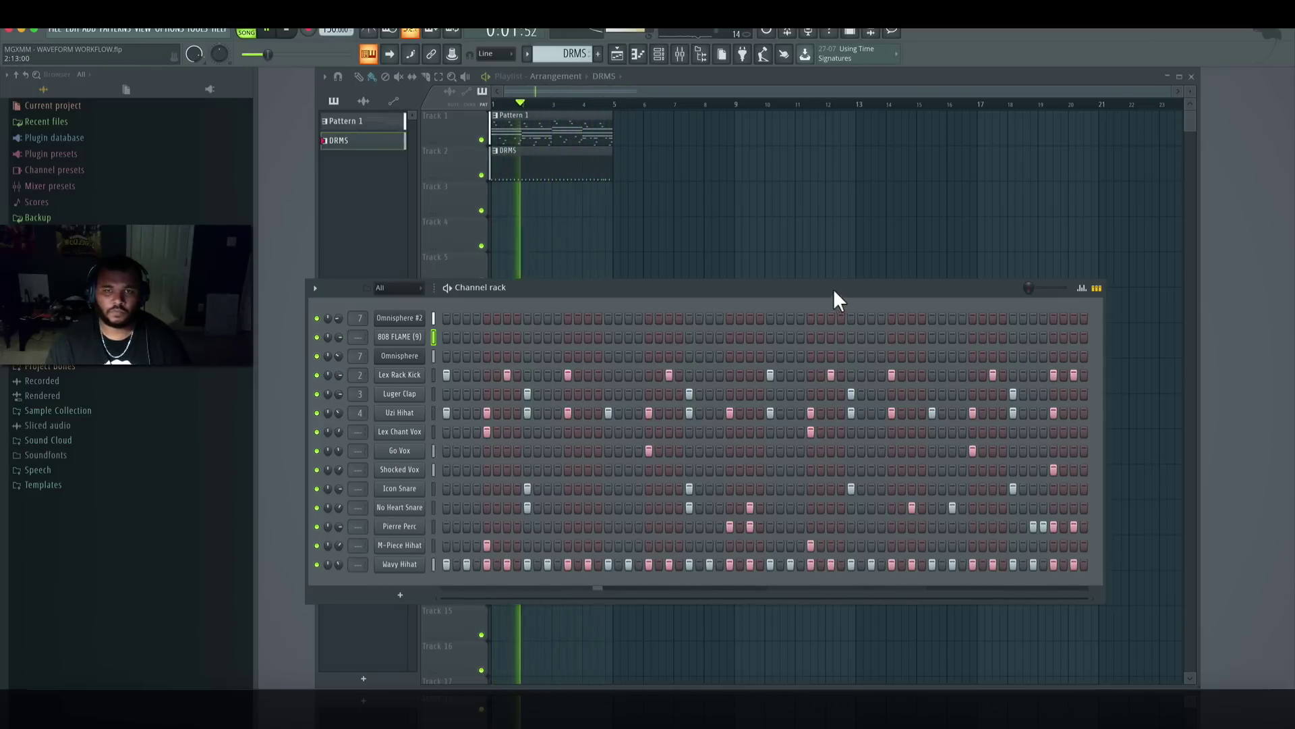
pyautogui.moveTo(832, 288); pyautogui.dragTo(866, 282)
pyautogui.press('space')
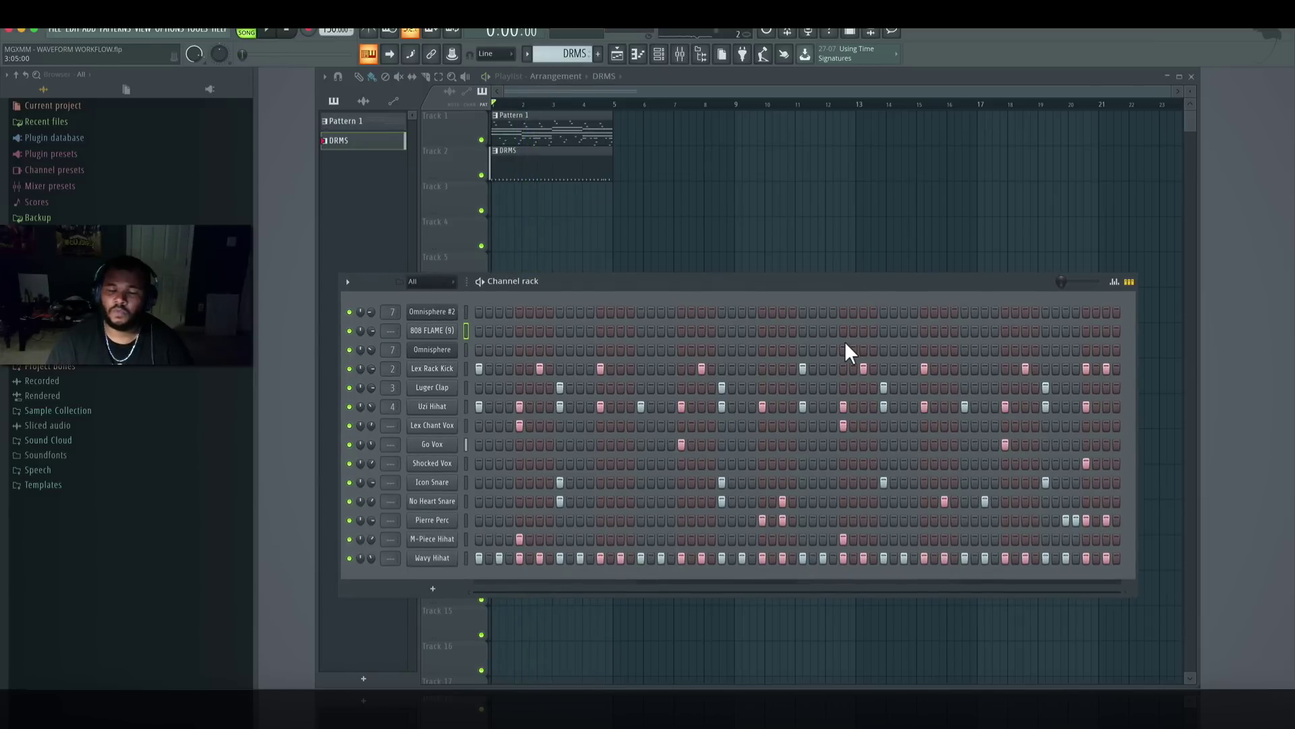